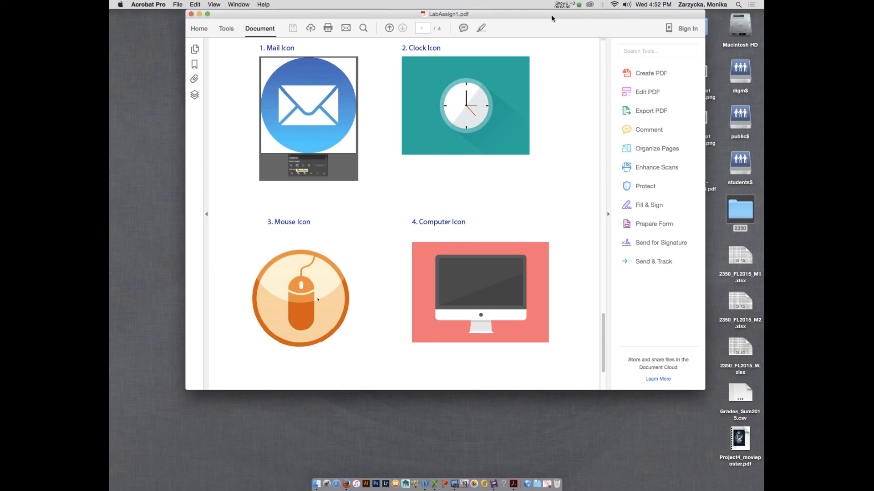
Step: Review the lab assignment pages in LabAssign1.pdf back to Lab Assignment 1A and close the document
scroll(557, 83, "down", 3)
scroll(556, 82, "up", 10)
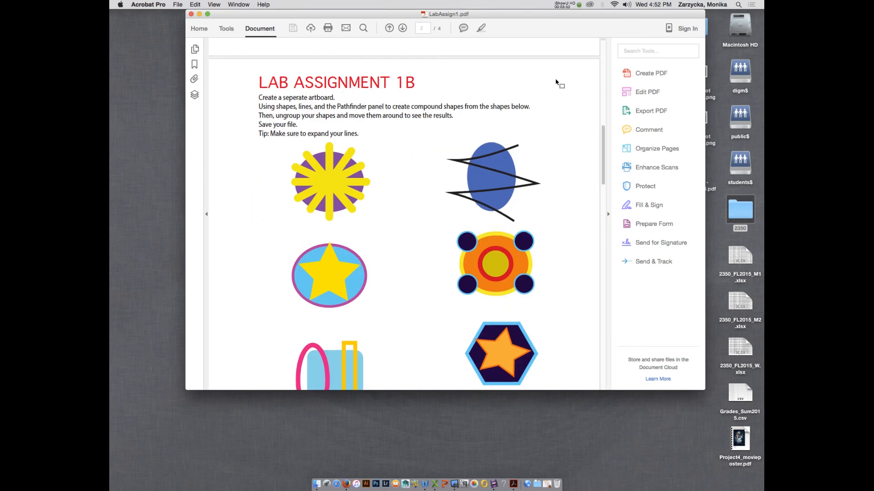
scroll(555, 82, "up", 5)
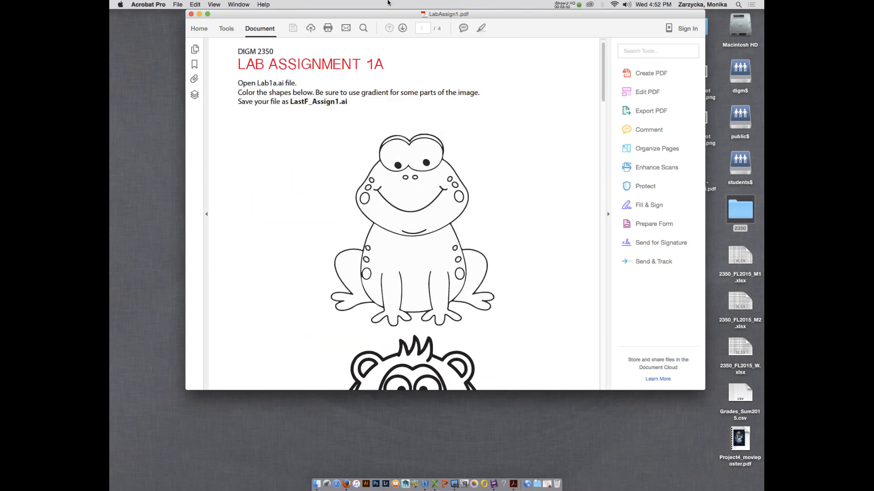
left_click(192, 15)
Step: Open LabAssign1a.ai from the LabAssign1 folder in Illustrator
left_click(505, 185)
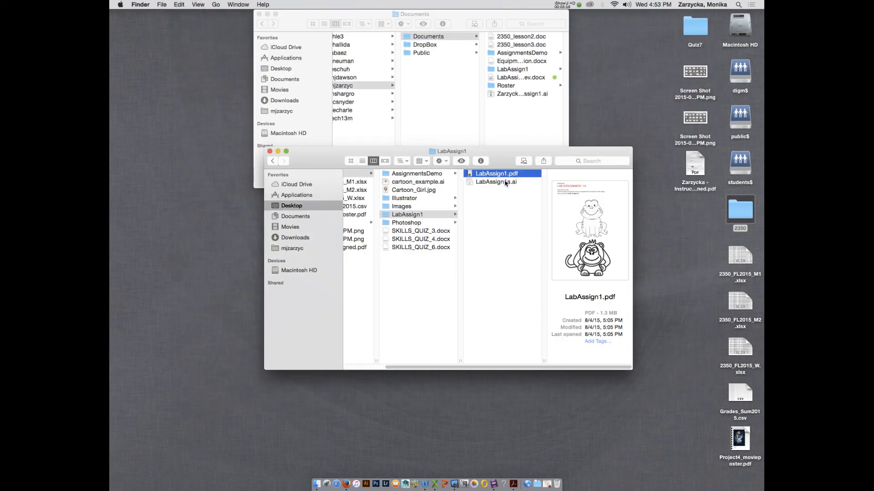
left_click(505, 182)
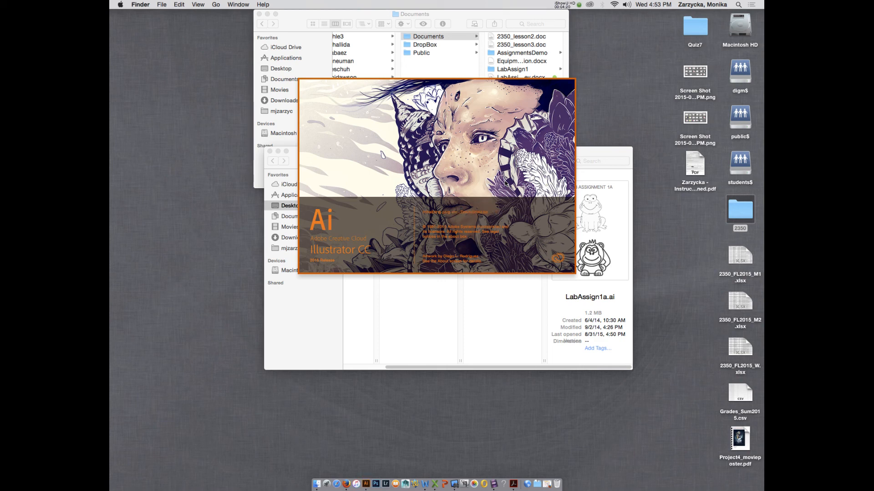
left_click(565, 5)
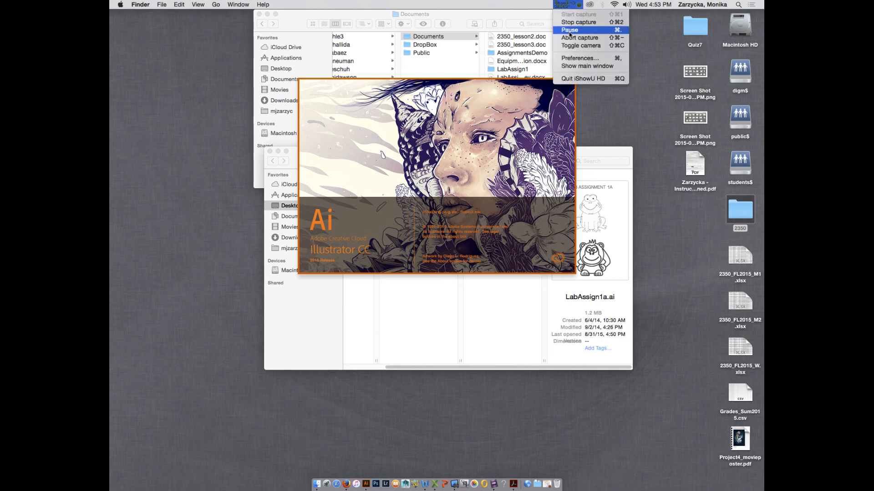
left_click(573, 32)
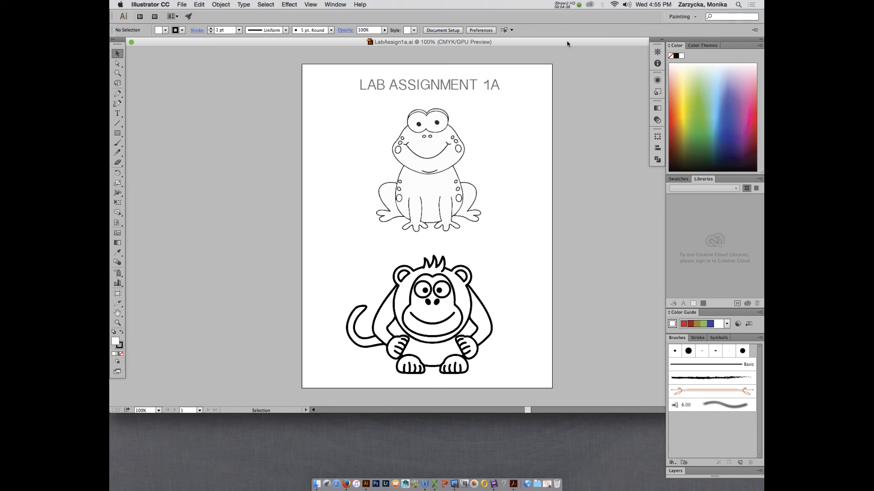
Step: Check the available workspaces and whether Painting is the active one
left_click(335, 5)
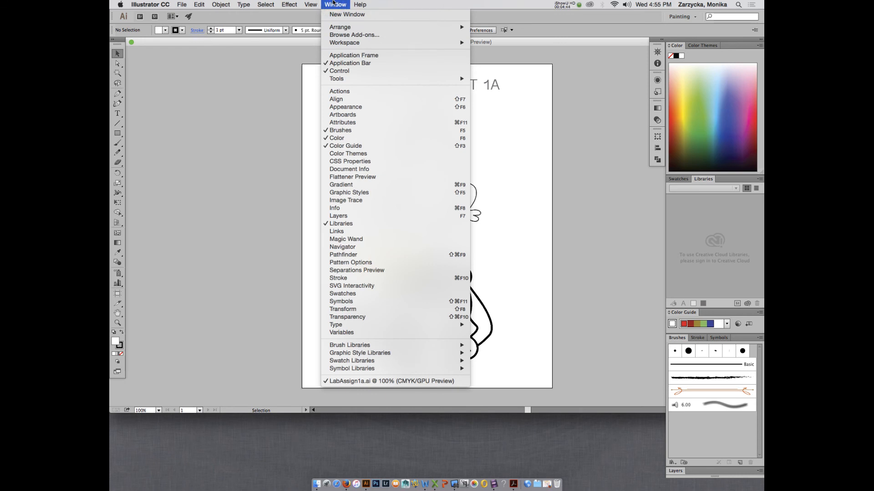
mouse_move(328, 27)
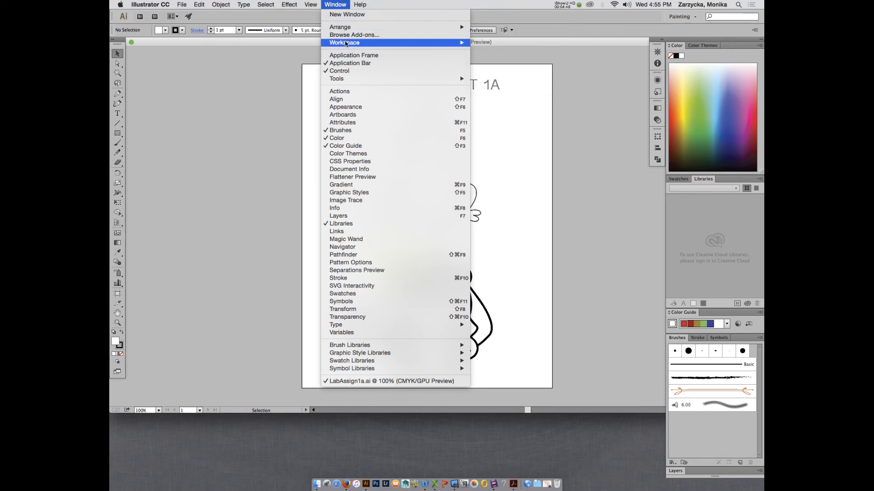
mouse_move(345, 43)
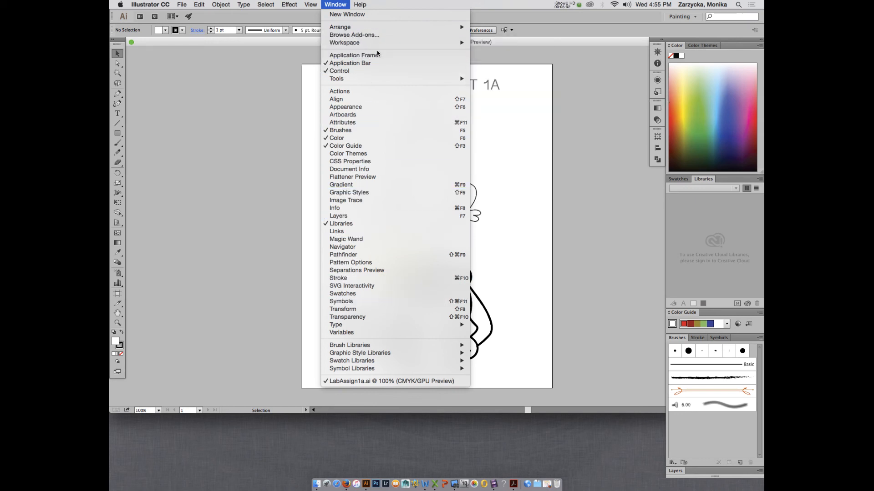
mouse_move(387, 42)
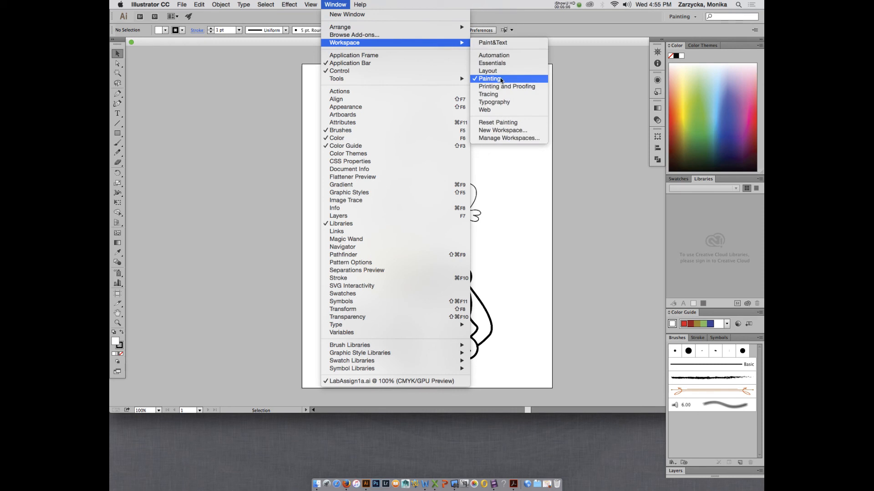
left_click(621, 97)
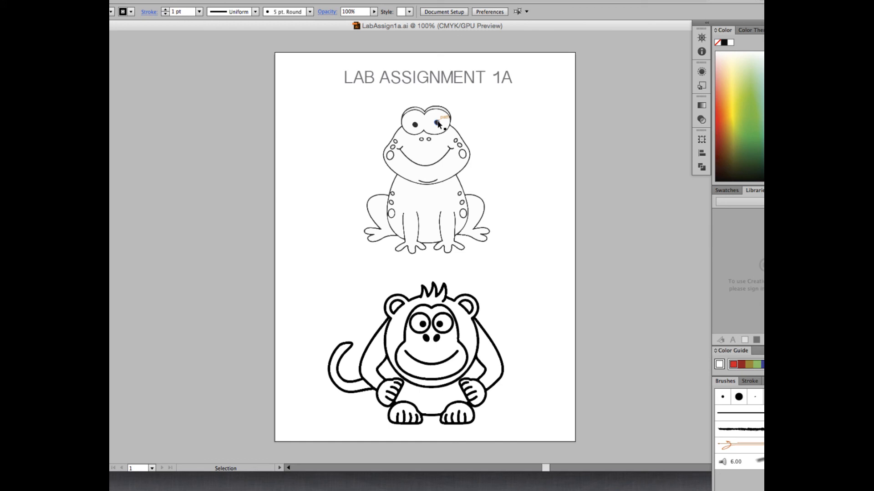
Step: Look at the Color Themes, return to the color spectrum, and show the document's swatches in place of the libraries
key("alt")
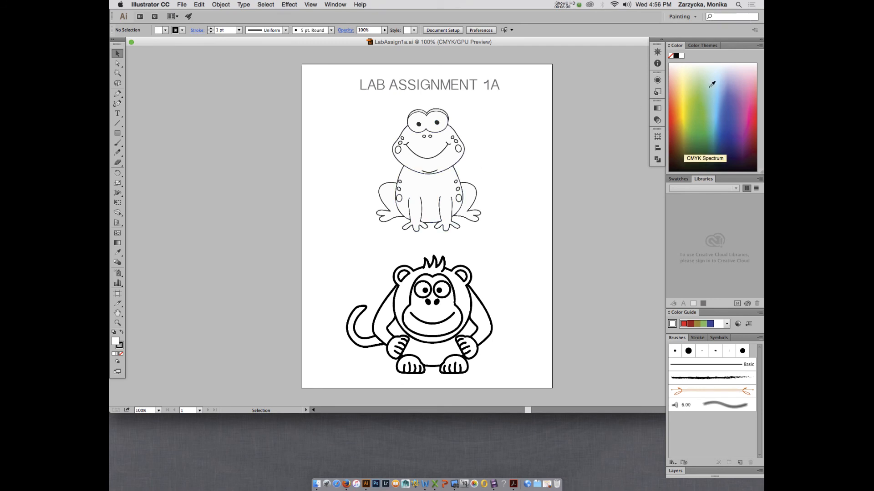
left_click(700, 47)
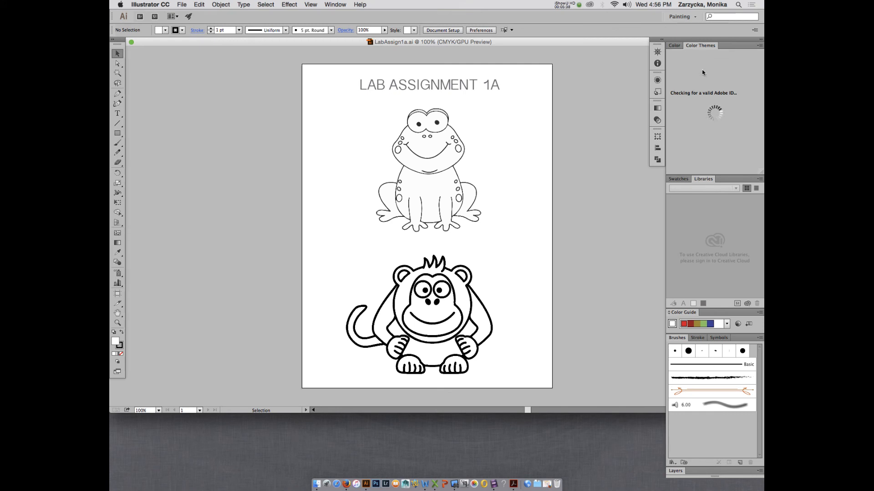
left_click(674, 45)
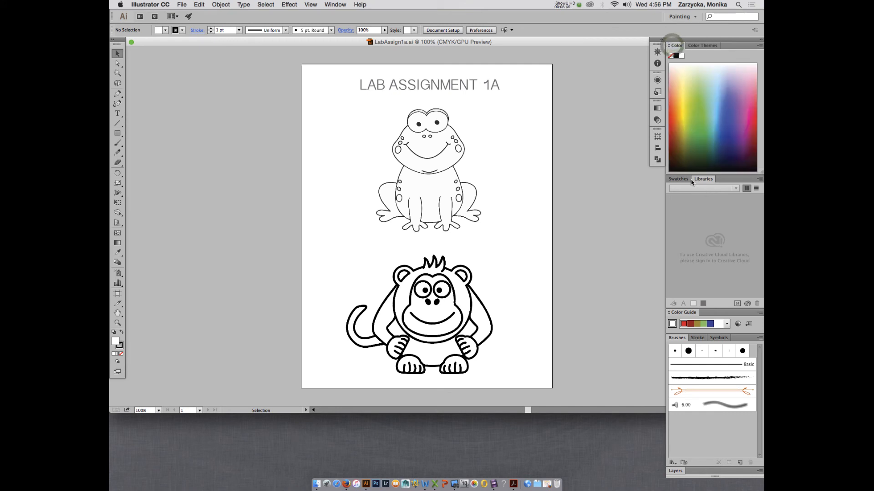
left_click(674, 179)
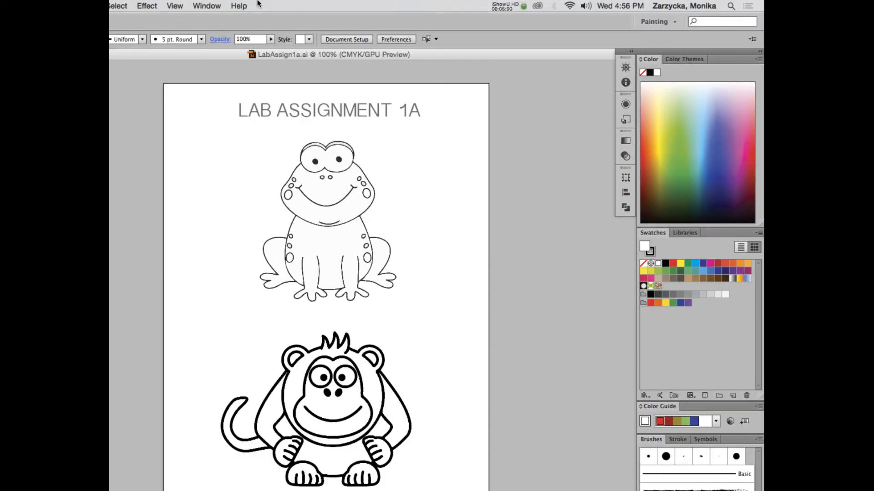
Step: Browse the available swatch library categories, including Color Books and Color Properties
left_click(216, 5)
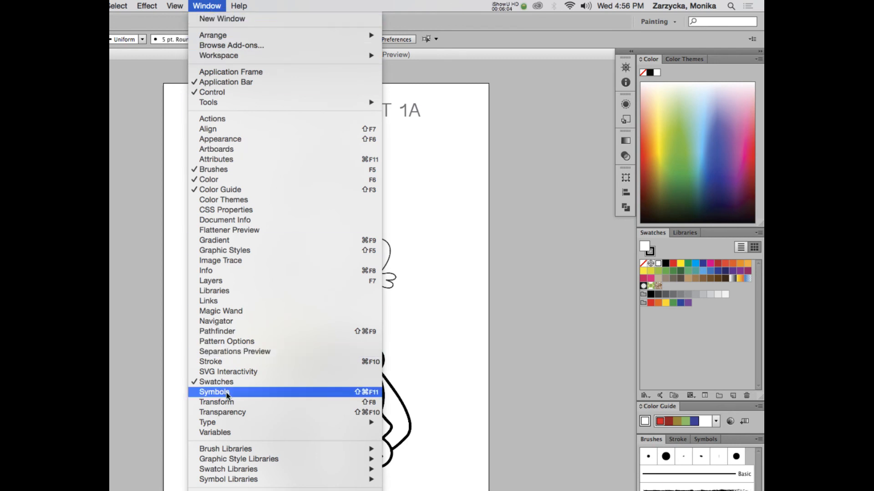
mouse_move(257, 469)
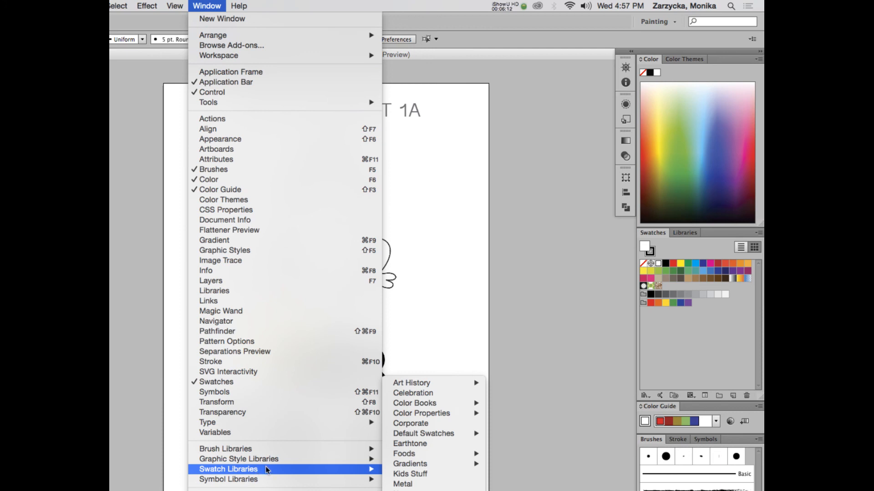
mouse_move(424, 384)
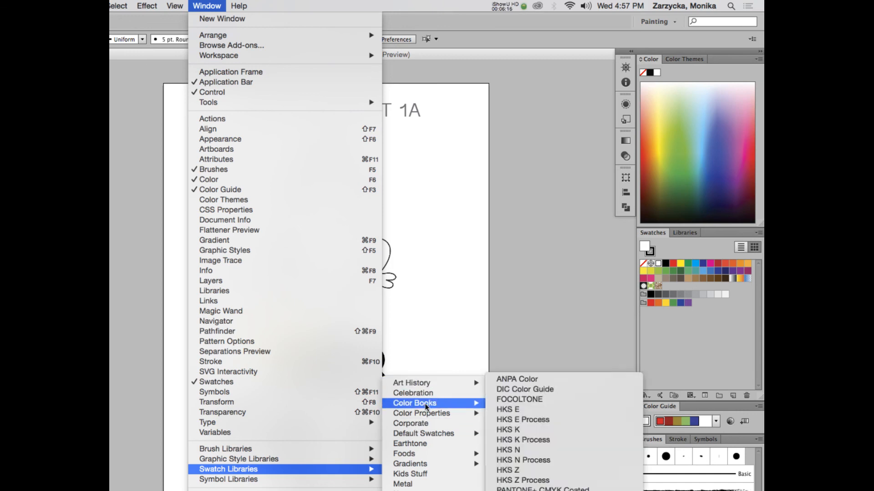
mouse_move(430, 412)
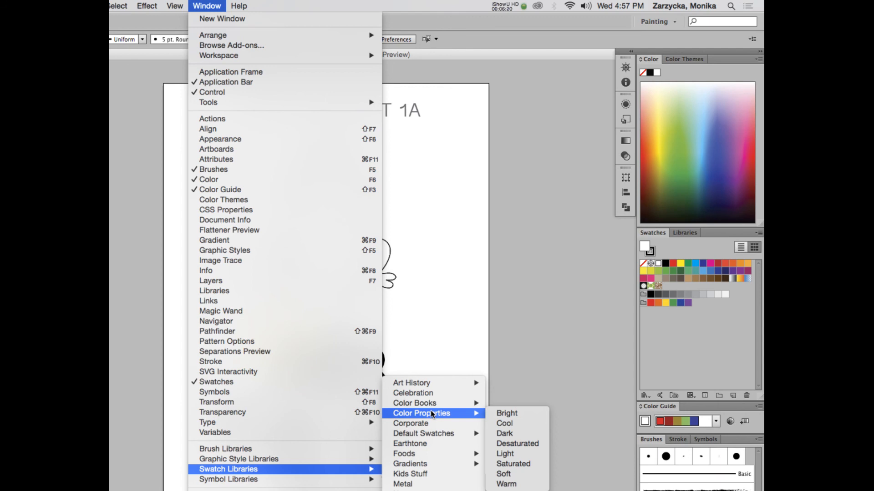
left_click(510, 116)
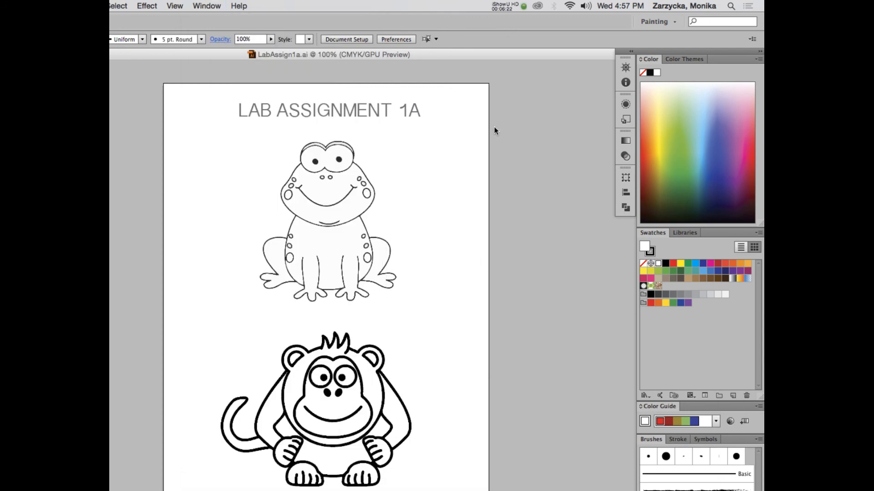
left_click(500, 4)
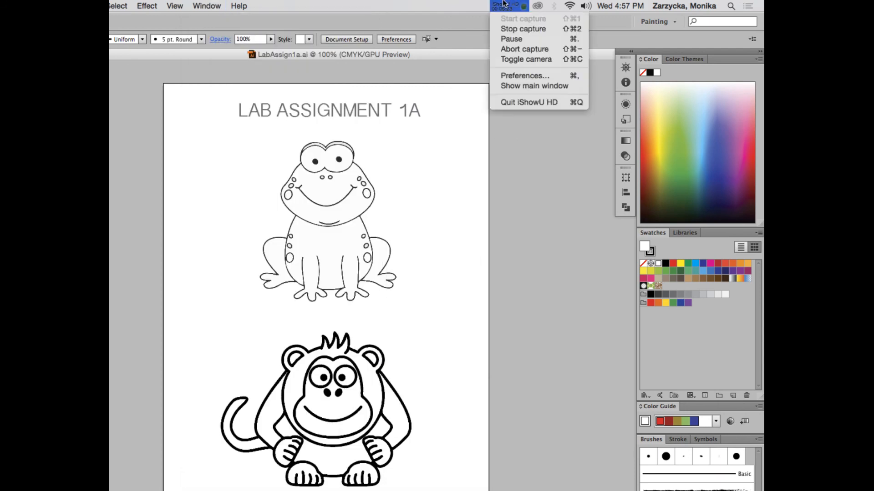
left_click(514, 37)
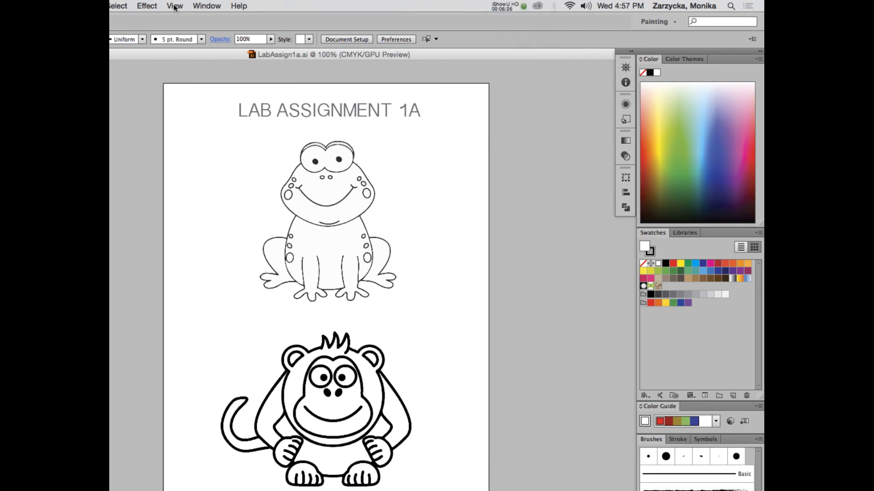
Step: Open the Earthtone swatch library
left_click(207, 6)
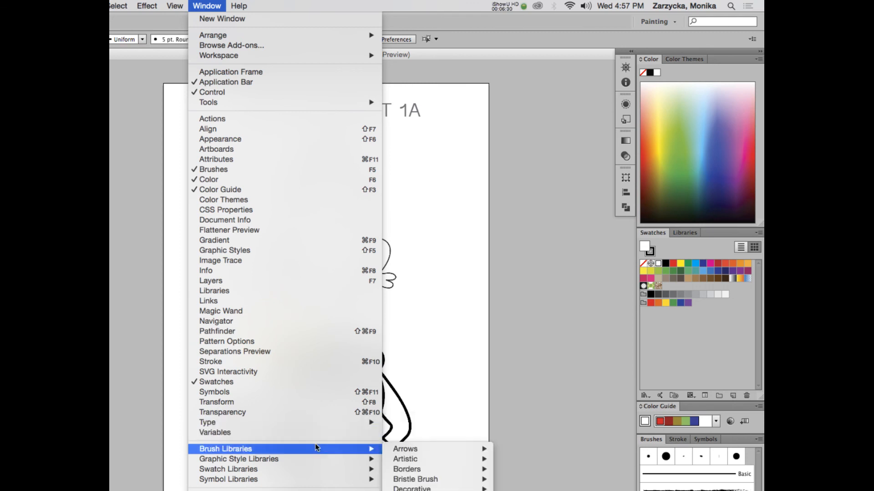
mouse_move(335, 436)
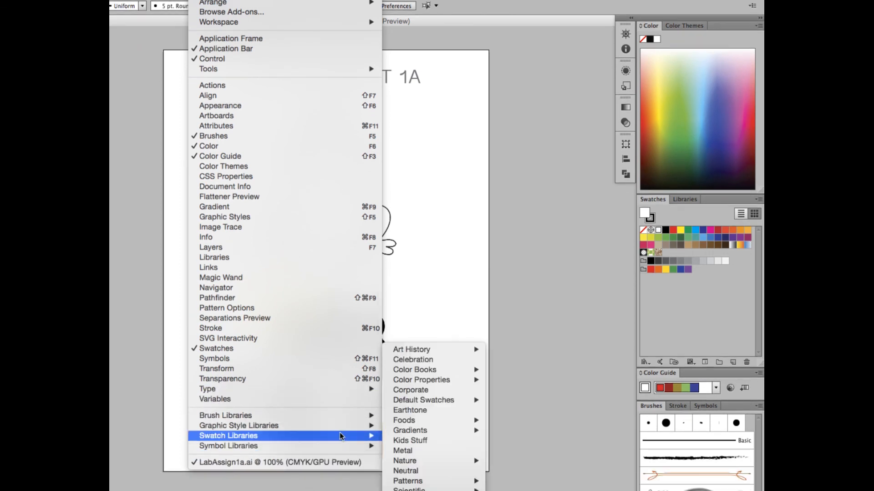
left_click(428, 408)
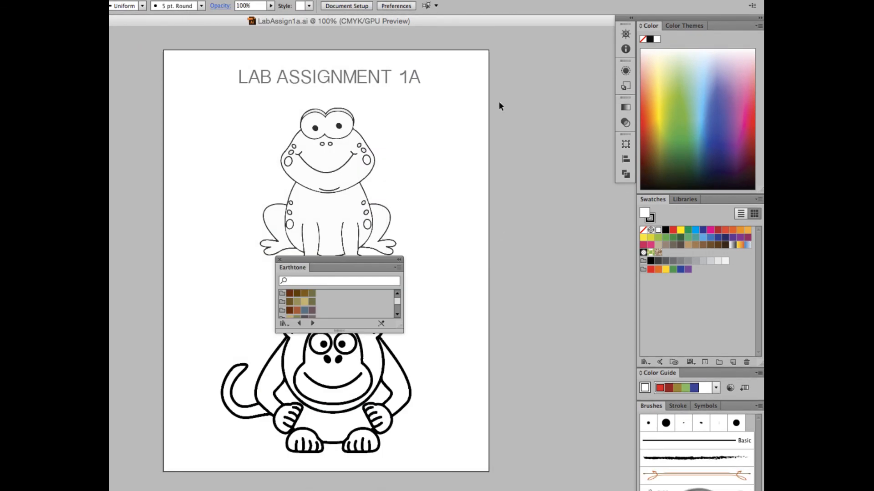
left_click(503, 5)
left_click(509, 41)
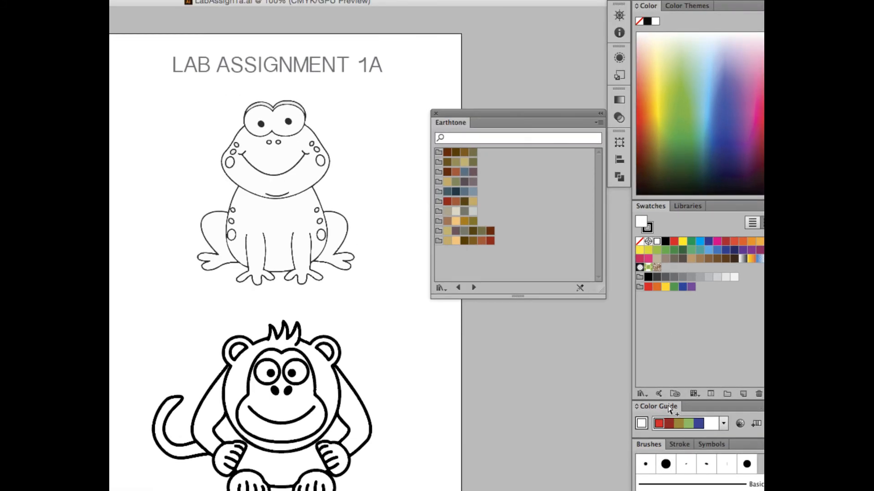
Step: Examine the Color Guide's harmony rules, such as Complementary, Analogous and Triad, and close the list without choosing one
left_click(723, 423)
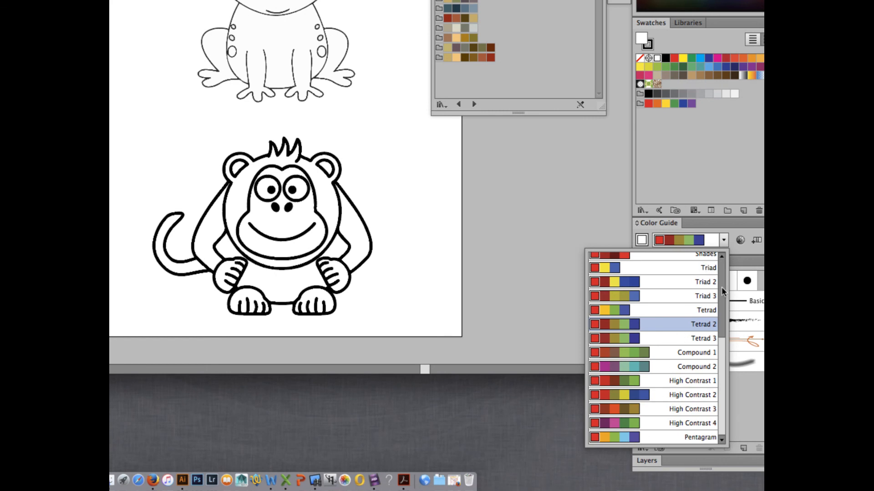
scroll(724, 291, "up", 5)
left_click_drag(722, 298, 747, 248)
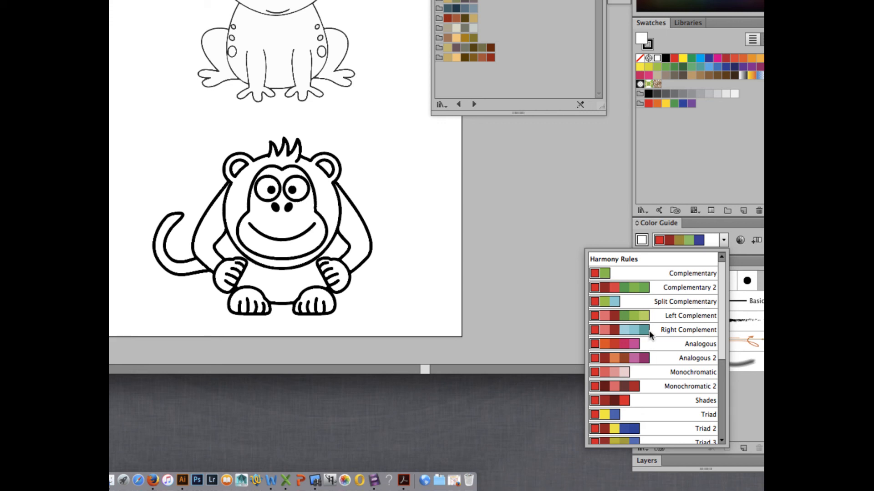
left_click(659, 222)
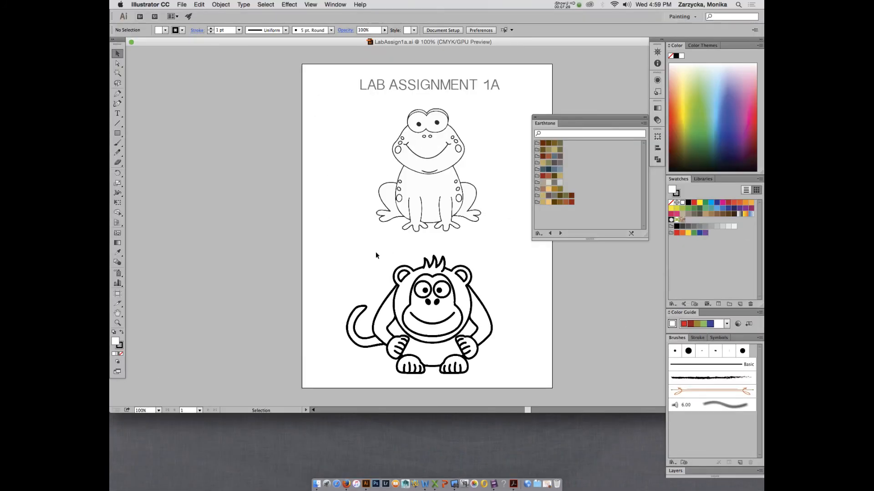
Step: Float the toolbox nearer to the artboard and switch it to a two-column layout
left_click_drag(116, 43, 186, 51)
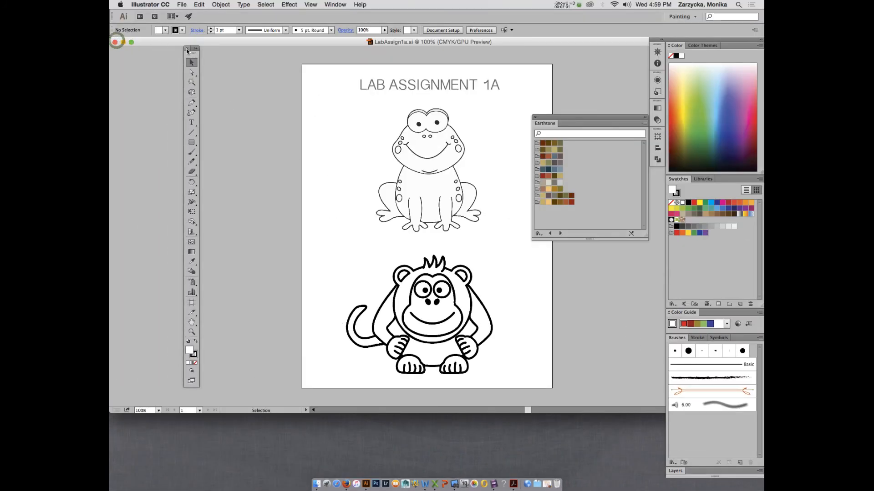
left_click(196, 49)
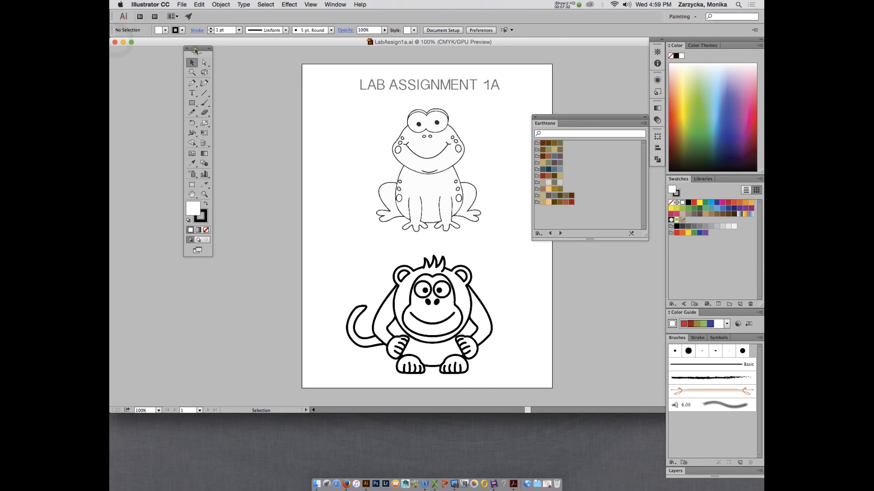
Step: Examine the fill's Color Picker, including the web-only colors and the color swatch list, and cancel it without choosing a color
double_click(191, 210)
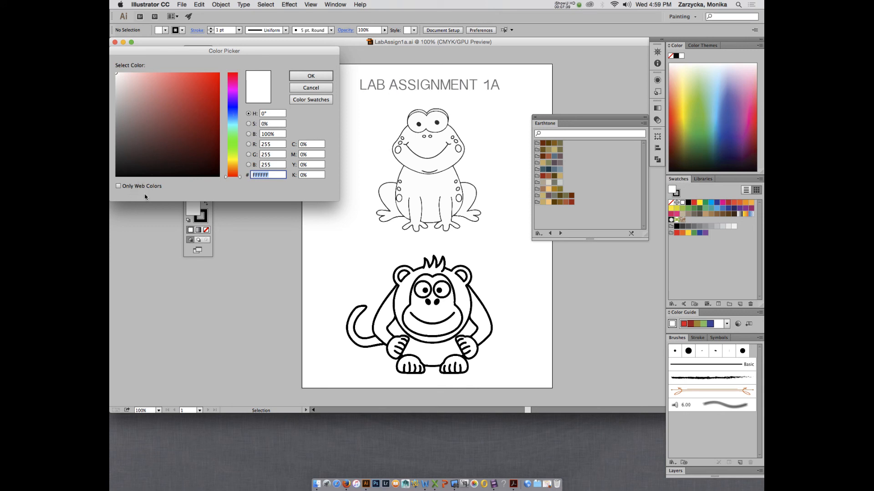
left_click(118, 186)
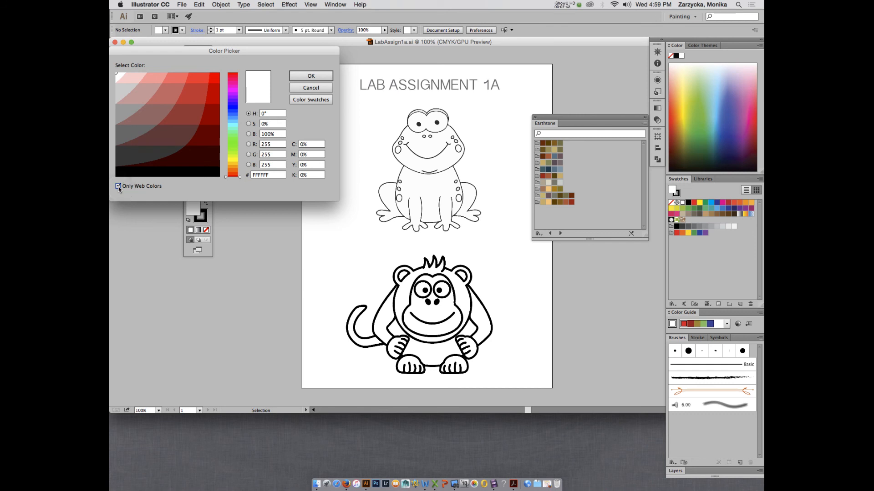
left_click(118, 186)
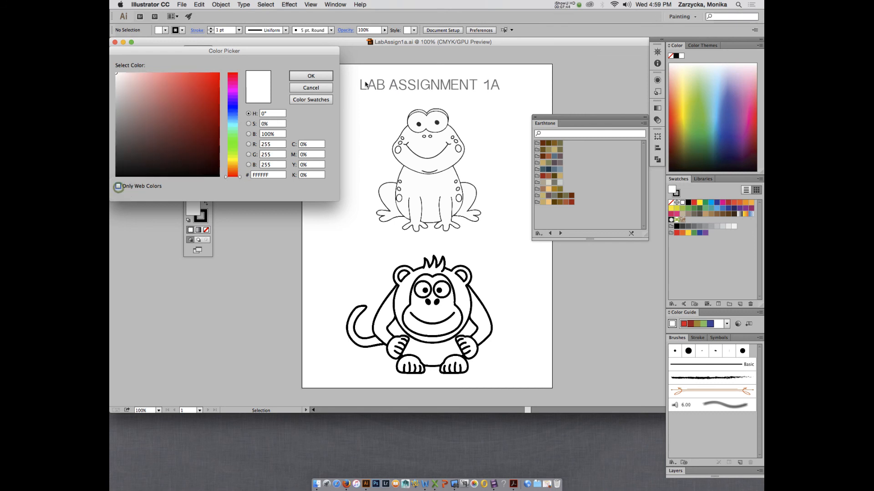
left_click(318, 102)
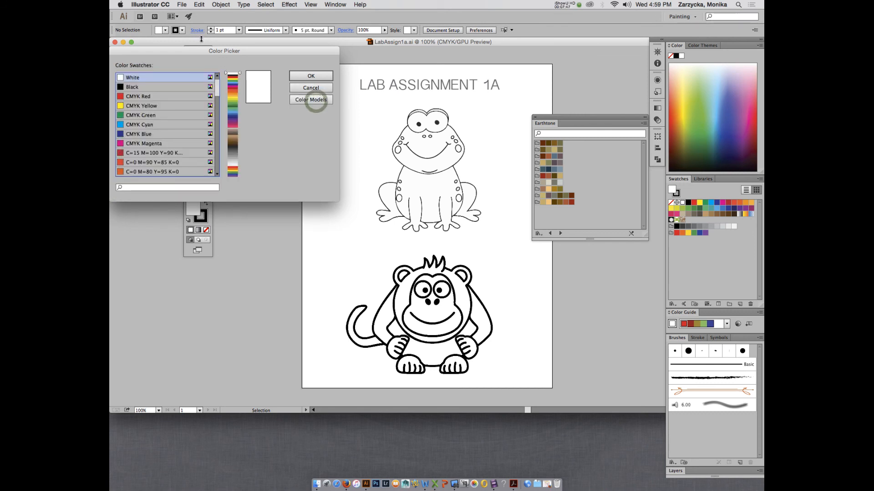
left_click_drag(199, 52, 284, 64)
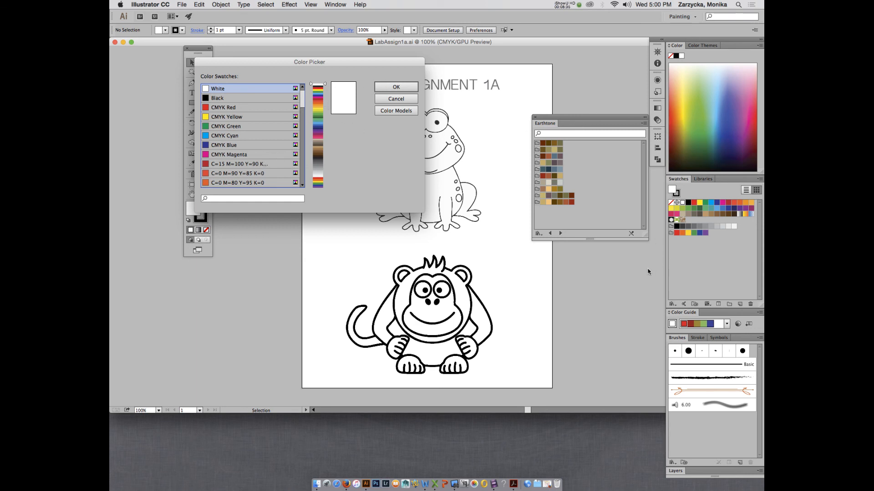
left_click(407, 100)
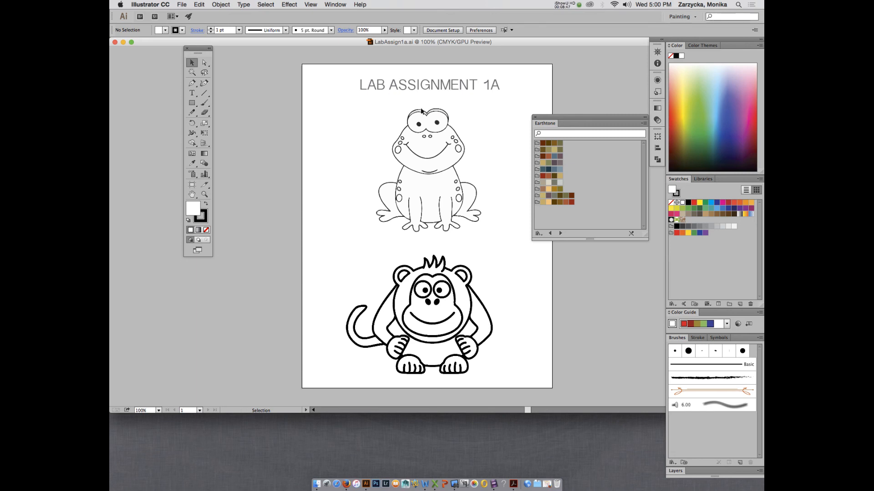
Step: Fill the frog's head and body with the teal swatch C=80 M=10 Y=45 K=0
left_click(423, 146)
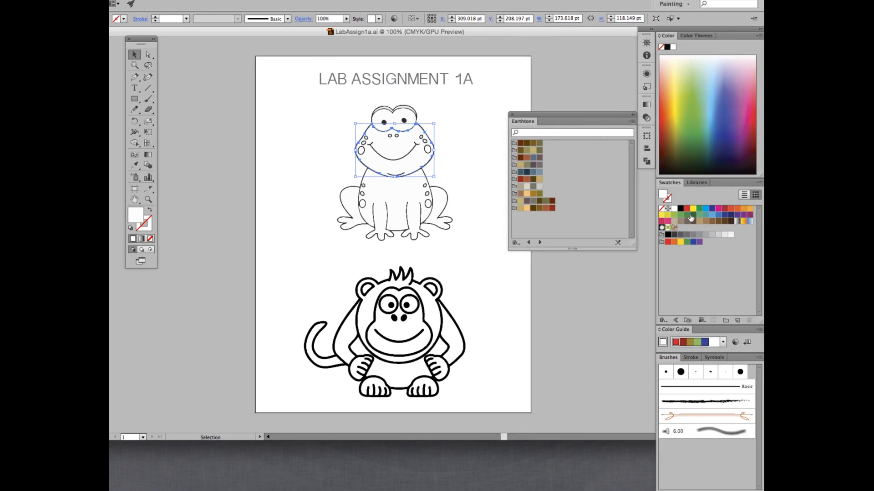
left_click(705, 215)
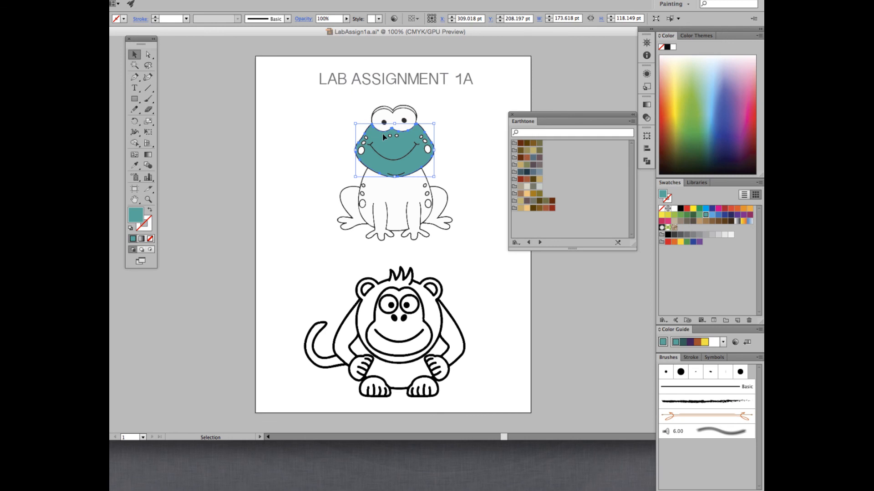
left_click(402, 198)
key("comma")
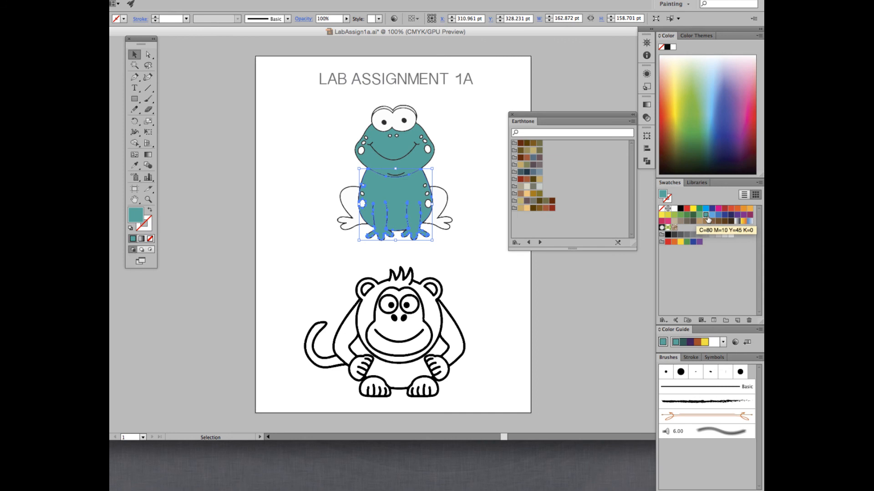
Step: Change the frog body's fill to the custom dark green 2A7F5F with the Color Picker
double_click(134, 217)
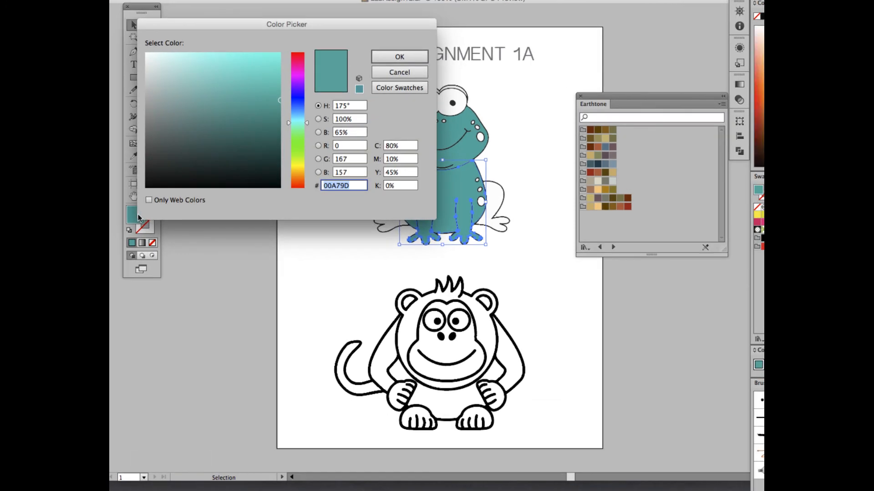
left_click_drag(266, 137, 289, 125)
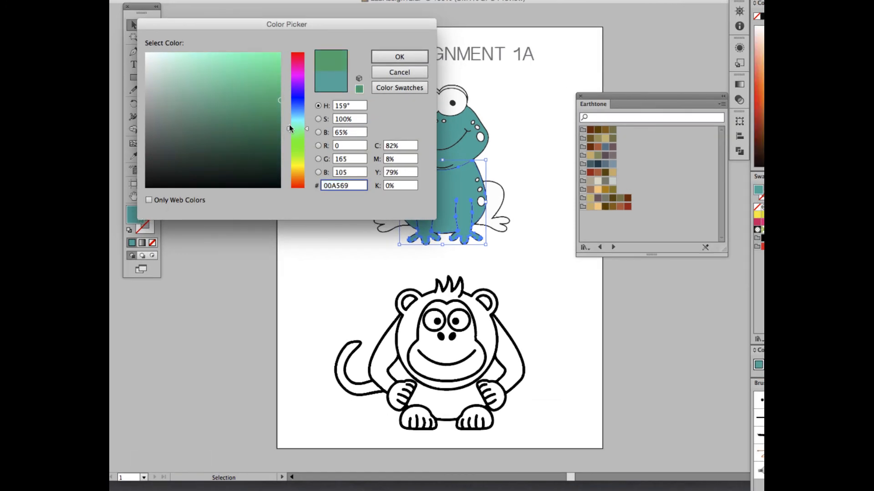
left_click(272, 96)
left_click(239, 87)
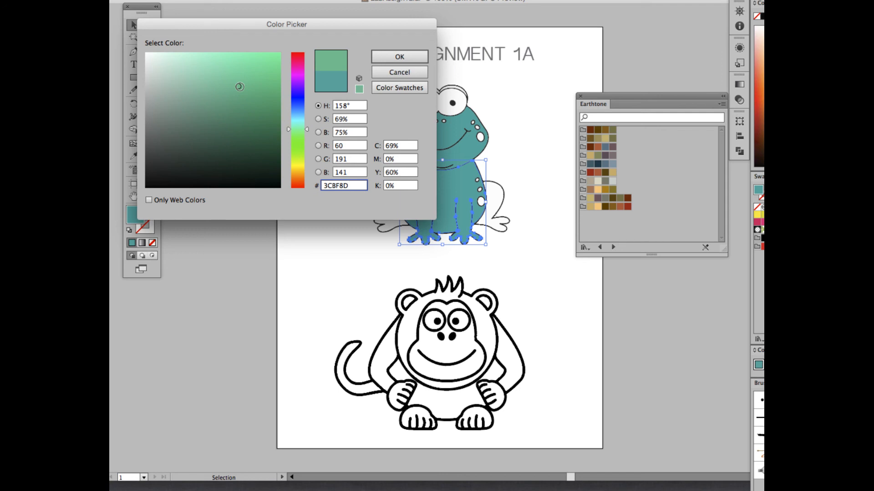
mouse_move(233, 87)
left_mouse_down()
mouse_move(220, 82)
mouse_move(235, 120)
left_mouse_up()
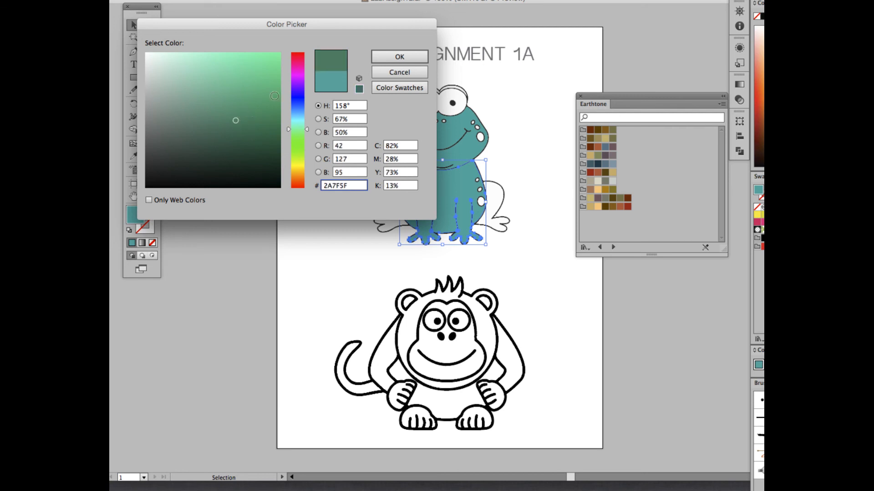
left_click(395, 54)
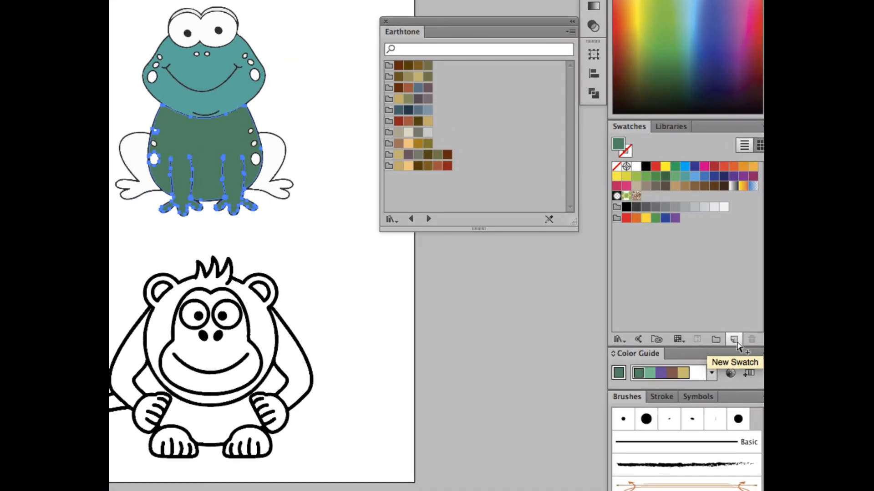
Step: Create a new CMYK process color swatch from the body's dark green, reducing its yellow amount
left_click(733, 340)
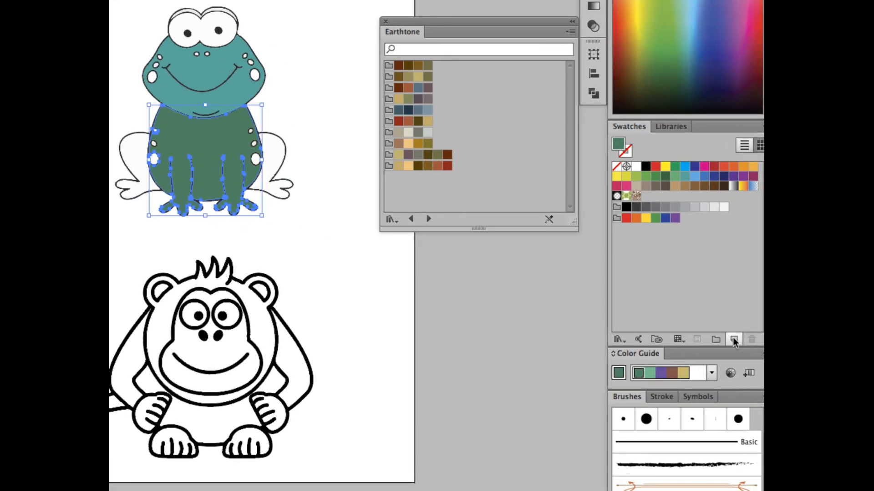
left_click(733, 340)
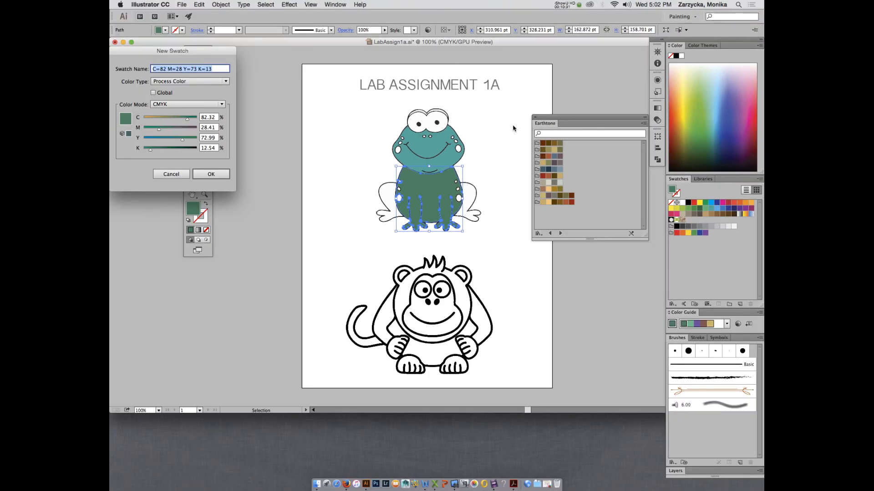
left_click_drag(205, 53, 401, 80)
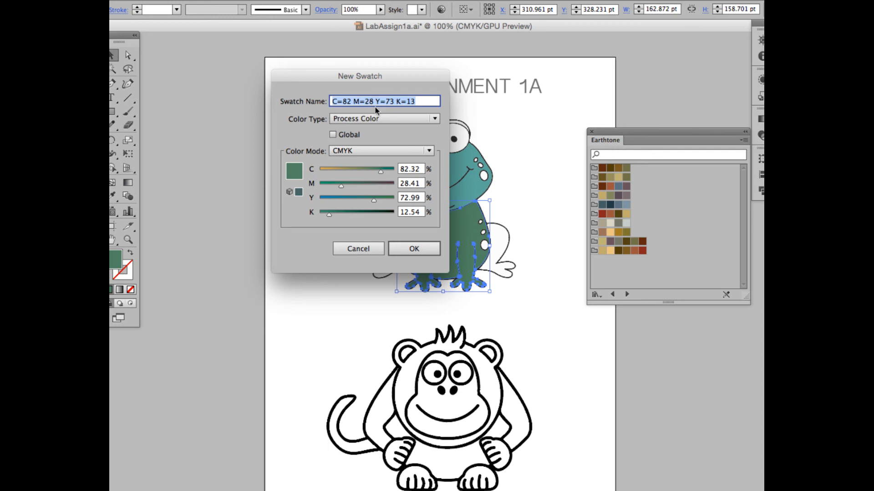
left_click(359, 119)
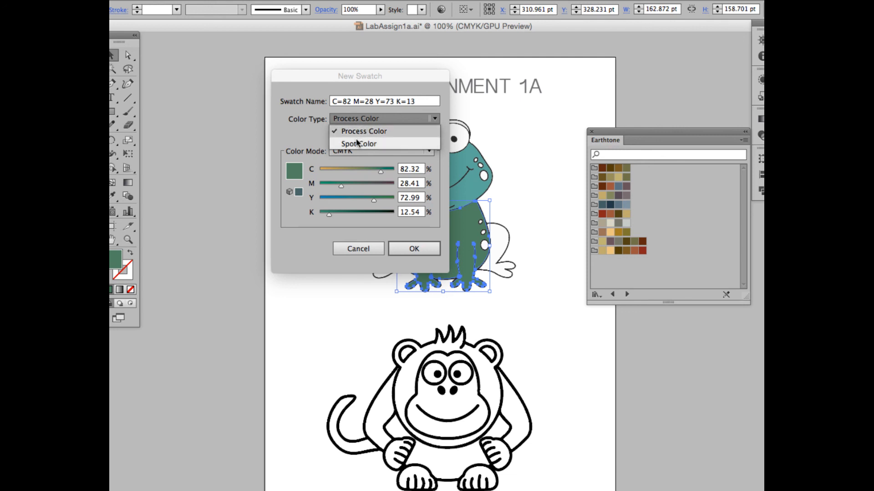
left_click(356, 132)
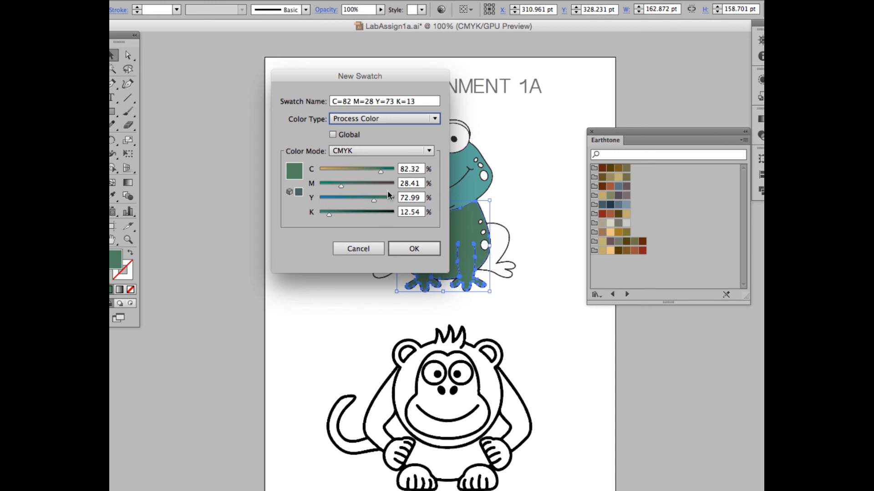
left_click_drag(375, 200, 363, 200)
left_click(415, 249)
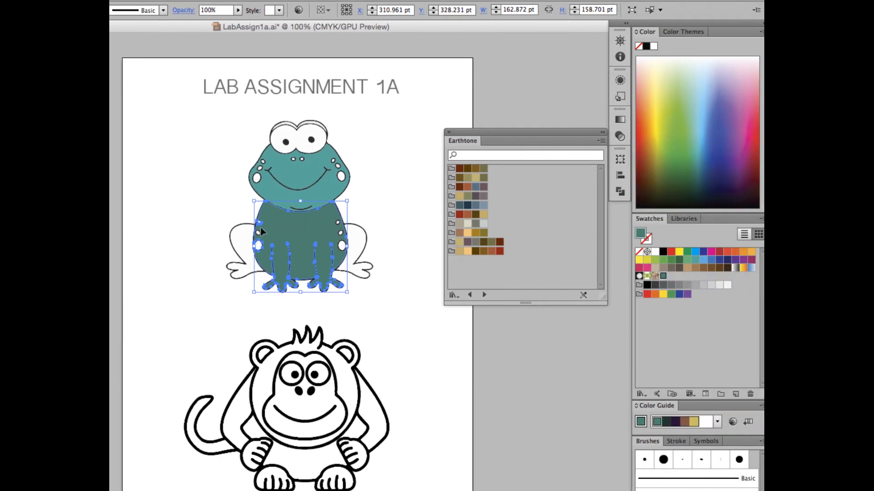
Step: Fill the frog's two hind legs and its eyelids with the newly saved dark green swatch
left_click(250, 234)
left_click(663, 276)
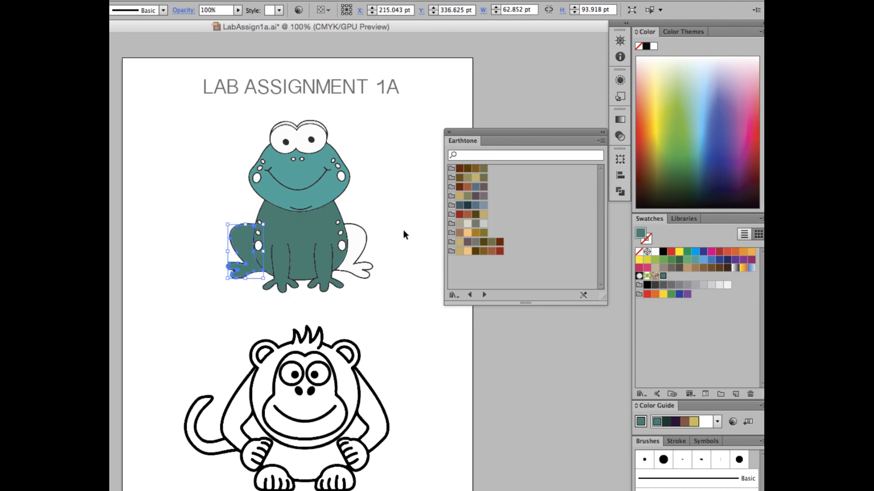
left_click(362, 240)
left_click(662, 276)
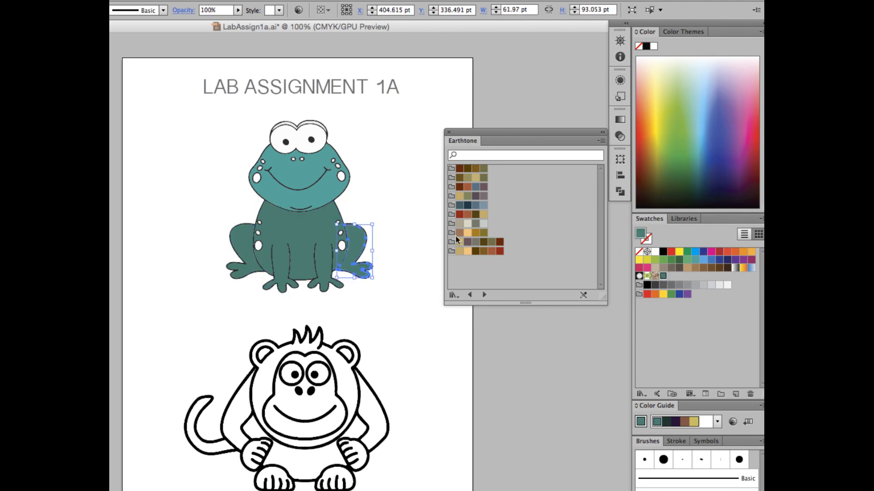
left_click(291, 122)
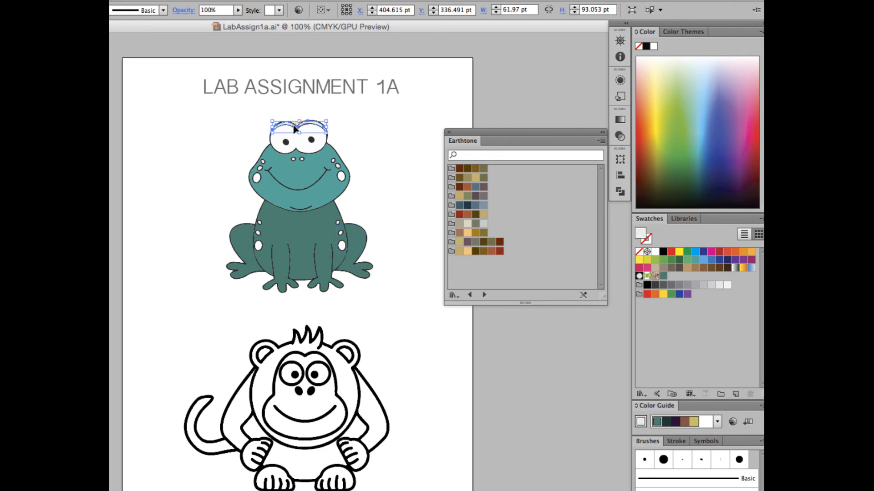
left_click(663, 276)
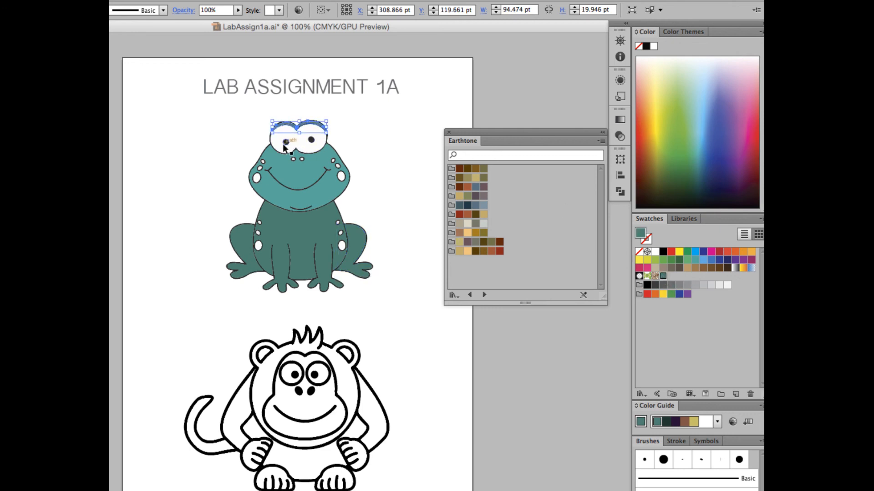
Step: Fill the large and small spots on both of the frog's cheeks with the light orange swatch from the Earthtone library's last color group
left_click(256, 177)
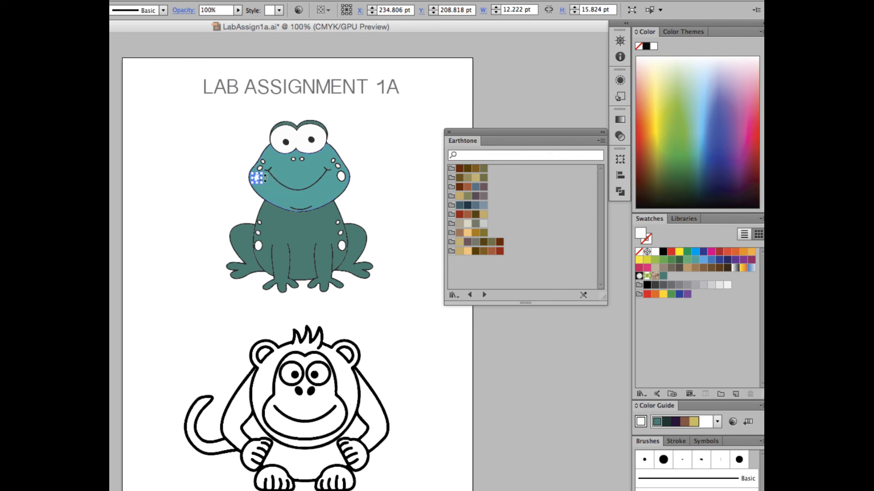
left_click(468, 252)
left_click(340, 176)
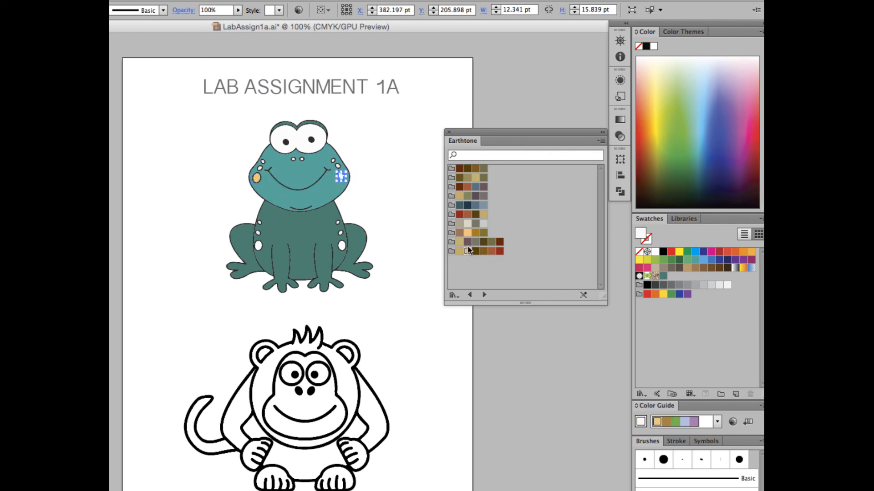
left_click(335, 162)
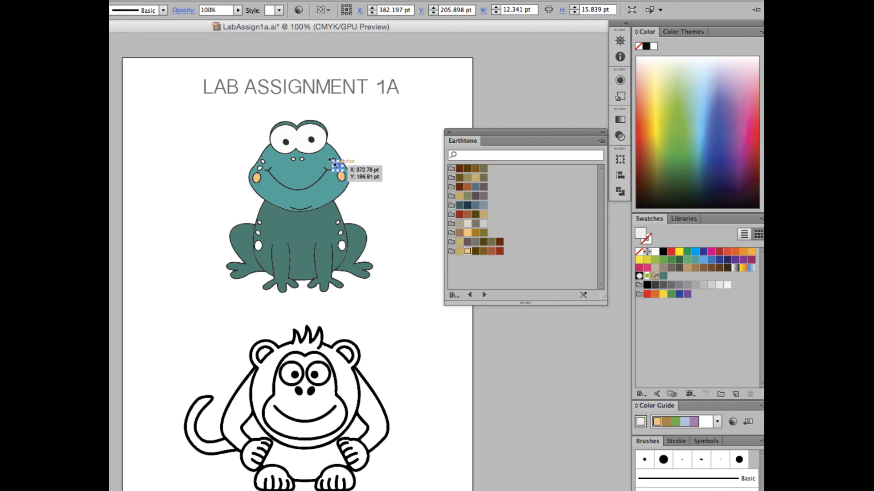
left_click_drag(257, 166, 332, 158)
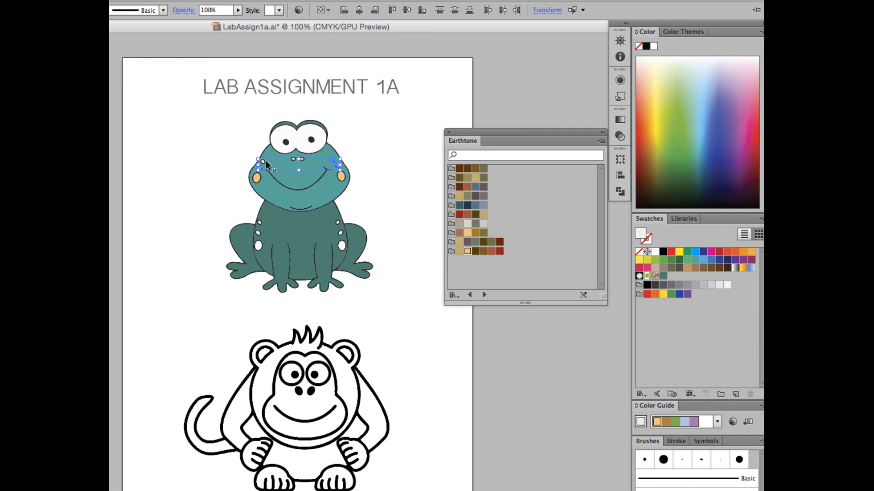
left_click(468, 251)
left_click(364, 139)
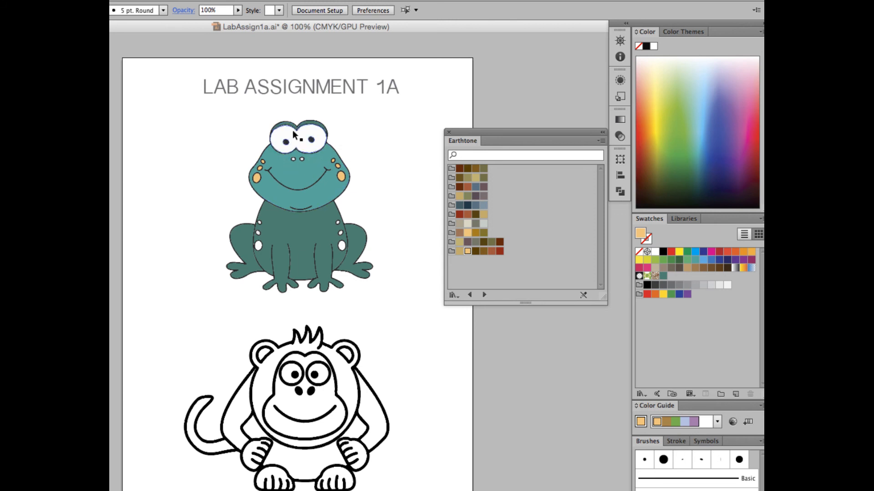
Step: Fill both of the frog's nostrils with the light orange swatch from the Earthtone library's last color group
left_click(293, 159)
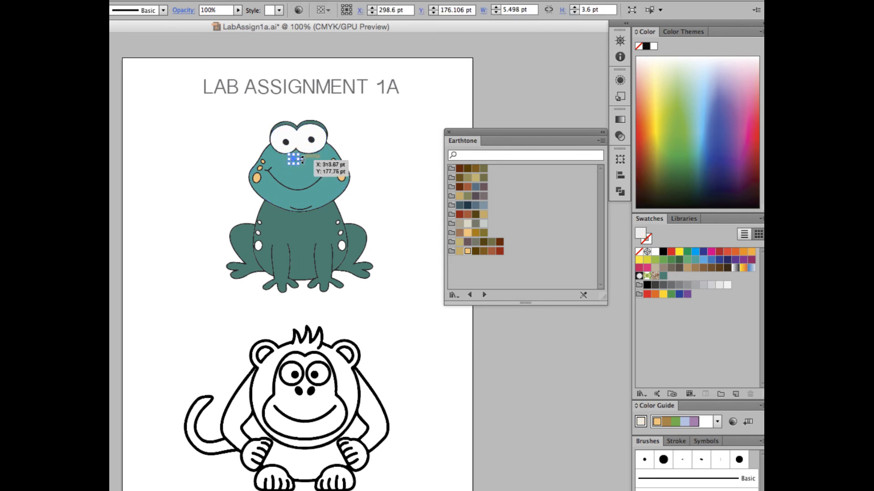
left_click(342, 161)
left_click(293, 158)
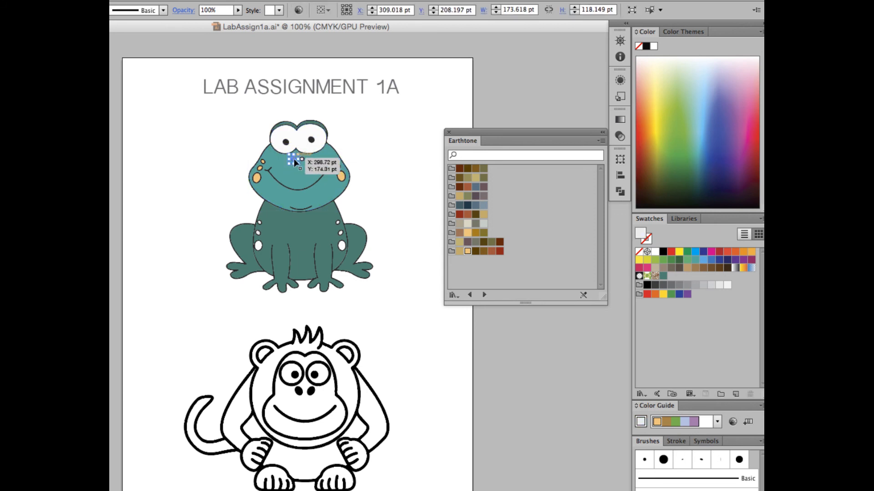
left_click(467, 251)
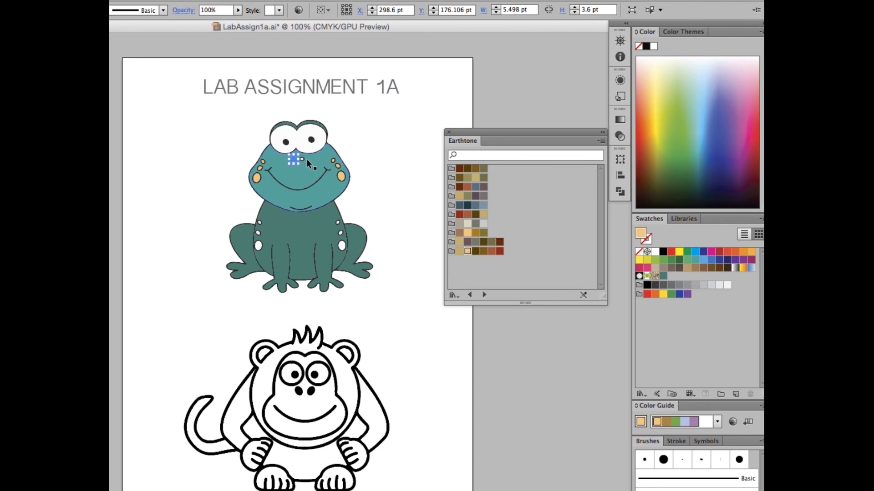
key("super+equal")
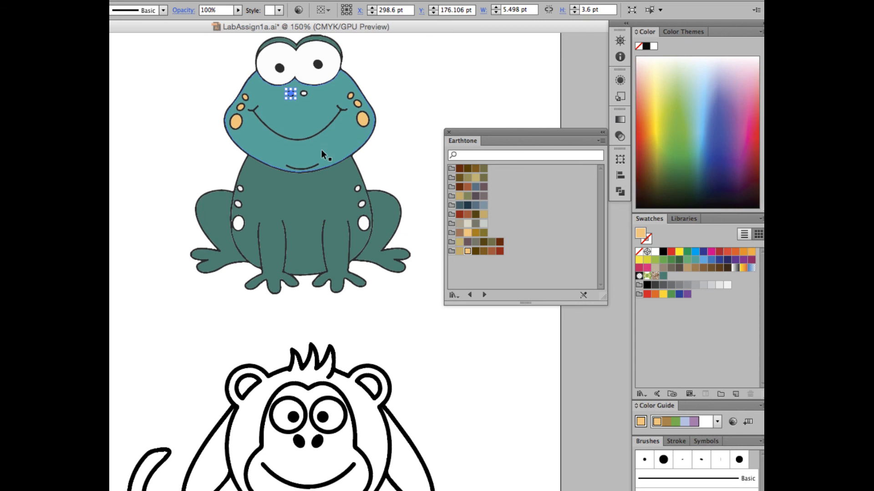
scroll(321, 149, "up", 2)
scroll(321, 149, "up", 4)
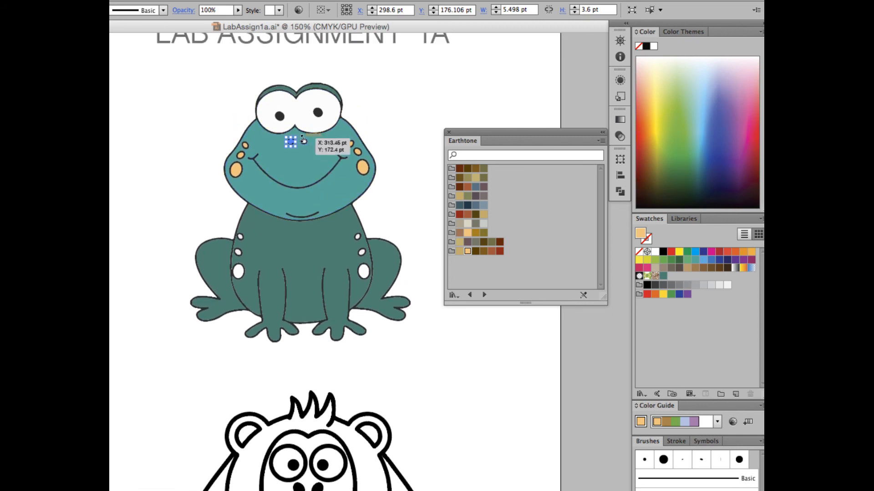
left_click(303, 142)
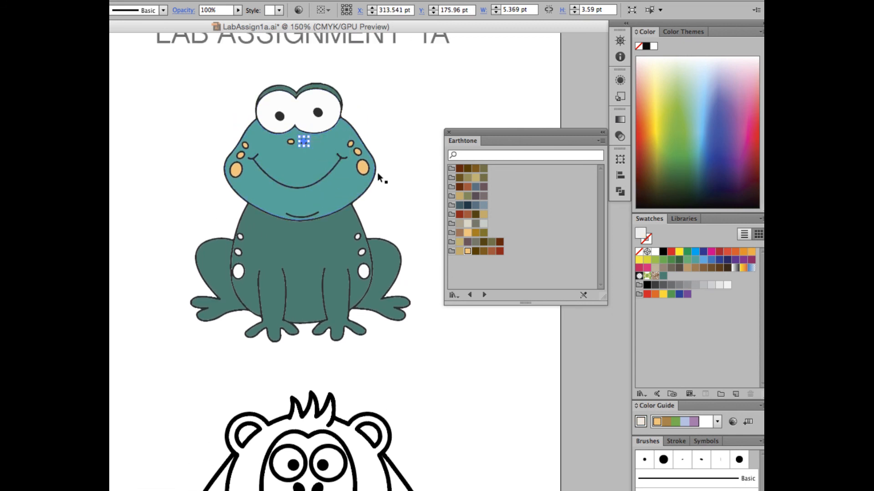
left_click(467, 250)
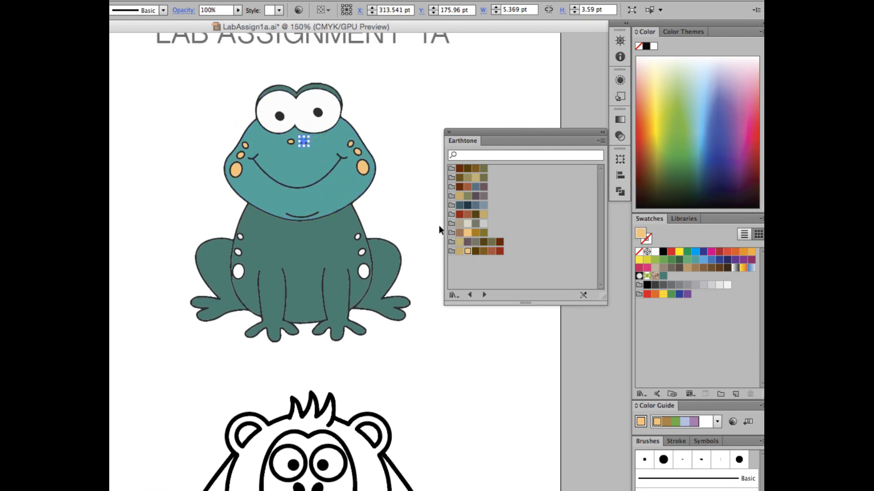
Step: Fill the two large spots on the sides of the frog's body with the tan swatch from the Earthtone library's last color group
left_click(285, 99)
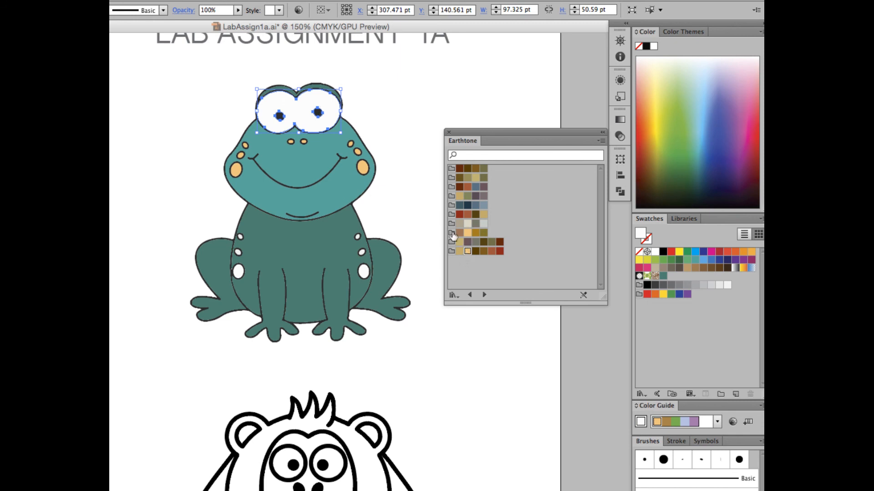
left_click(238, 271)
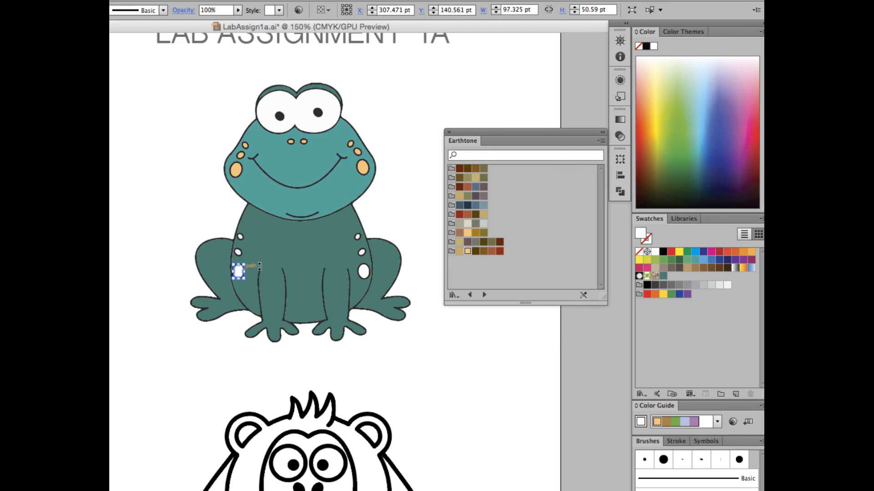
left_click(364, 272, "shift")
left_click(459, 252)
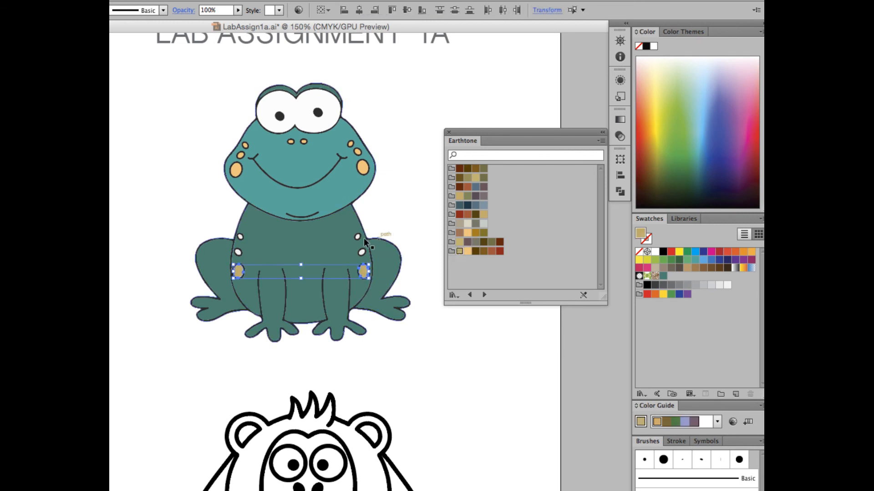
Step: Fill the four smaller spots on the sides of the frog's body with the light orange Earthtone swatch
left_click(361, 251)
left_click(238, 253, "shift")
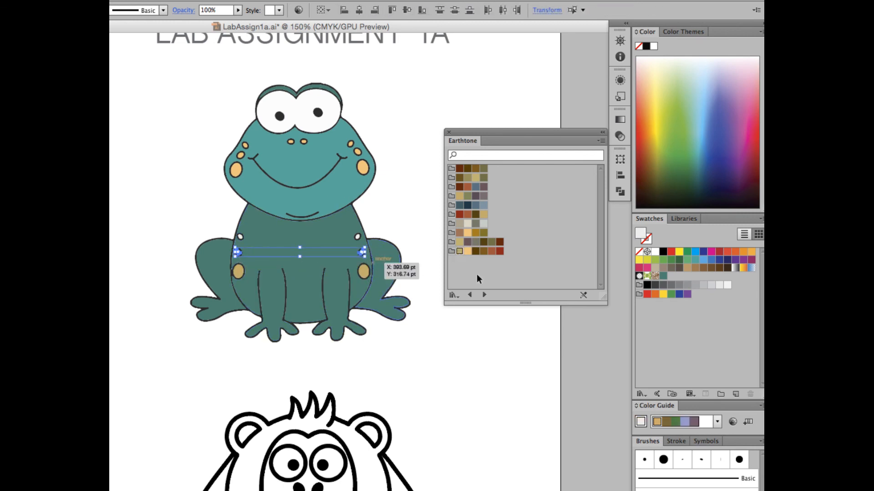
left_click(467, 251)
left_click(357, 235, "shift")
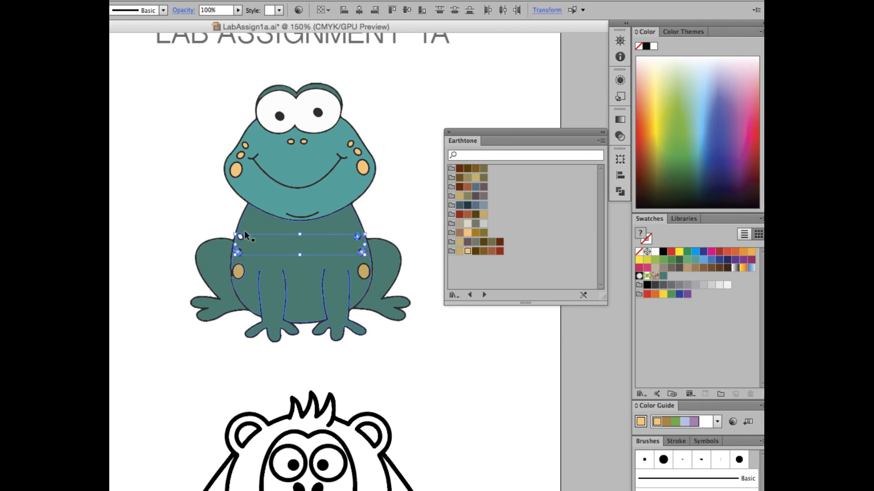
left_click(242, 236, "shift")
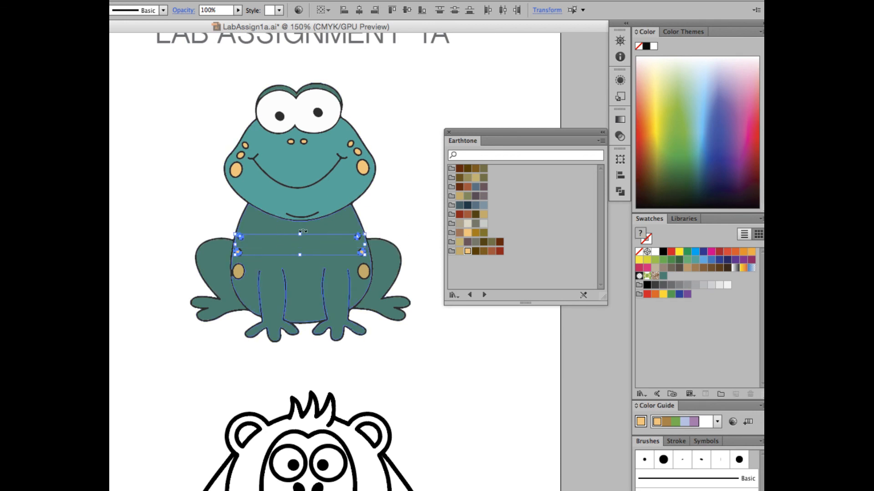
left_click(467, 251)
left_click(402, 218)
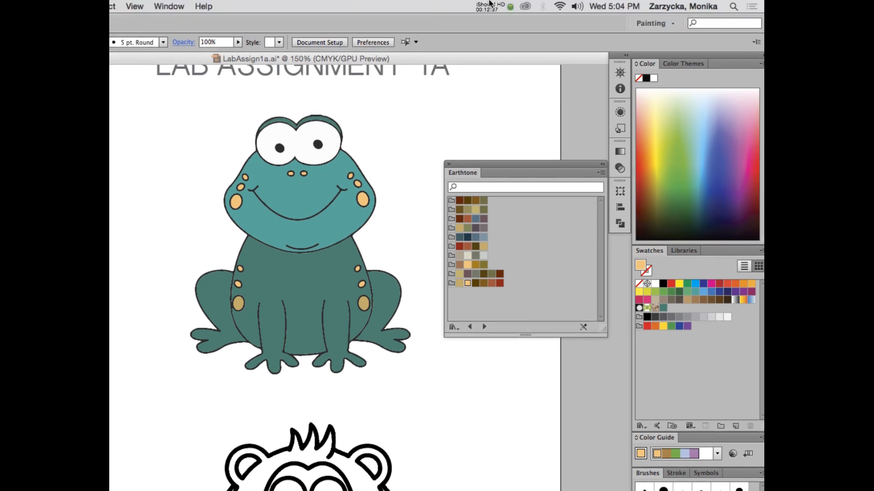
Step: Change the fill of the frog's eyes to the light blue 94F0F2 with the Color Picker
left_click(493, 6)
left_click(497, 42)
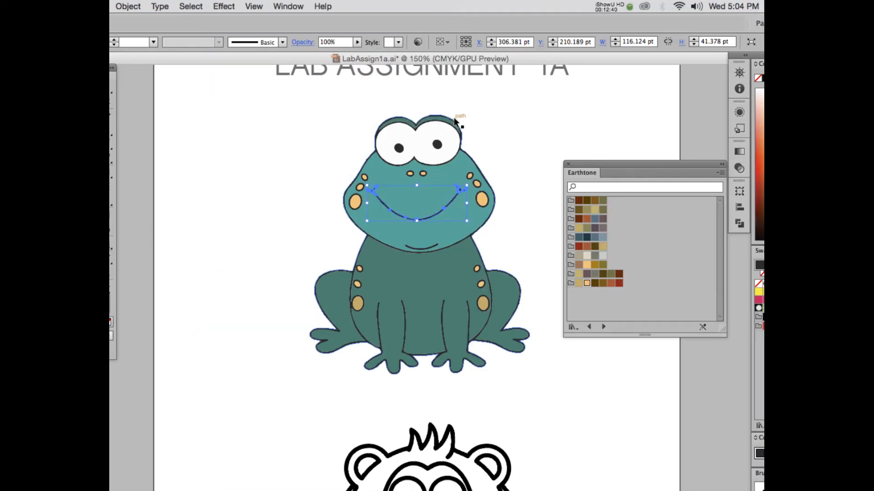
left_click(420, 142)
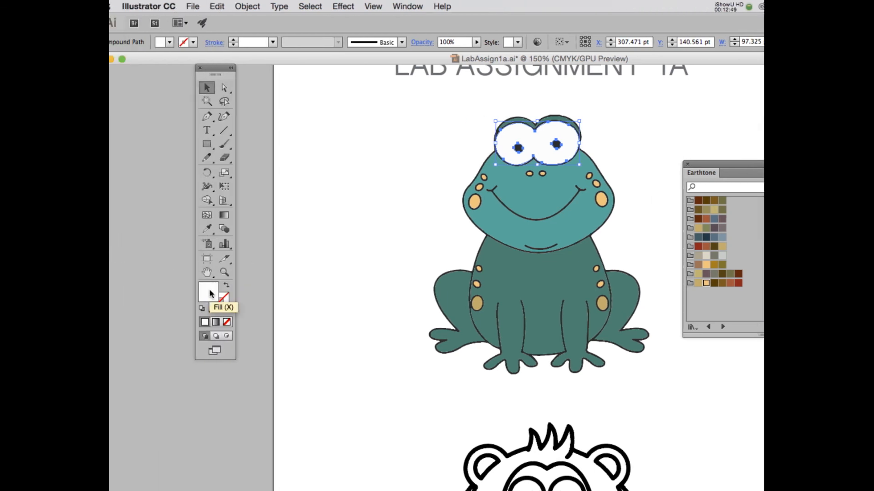
double_click(209, 292)
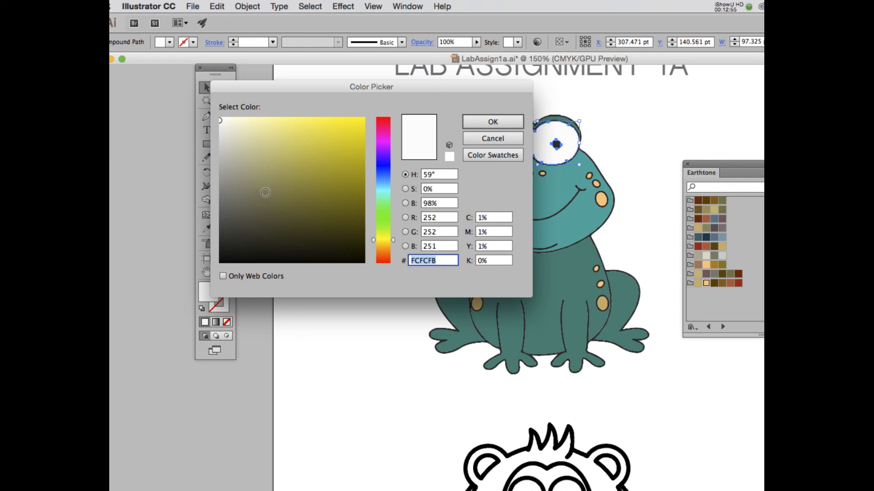
left_click(383, 189)
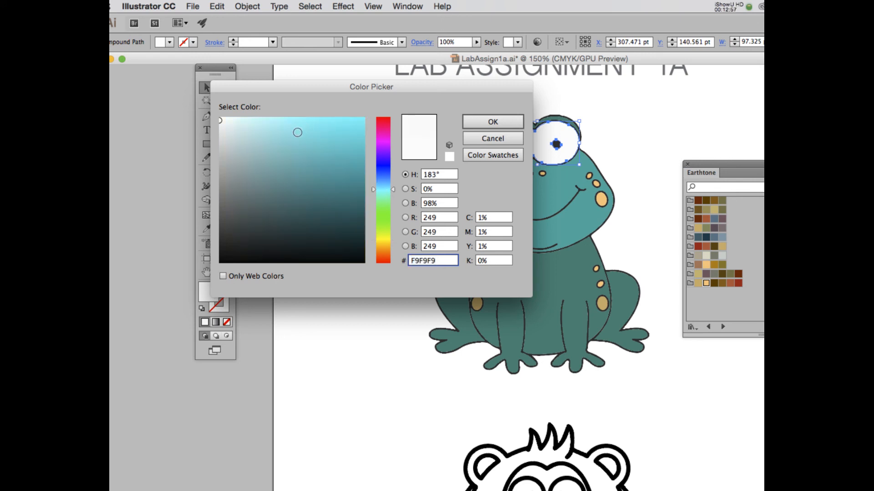
left_click(276, 125)
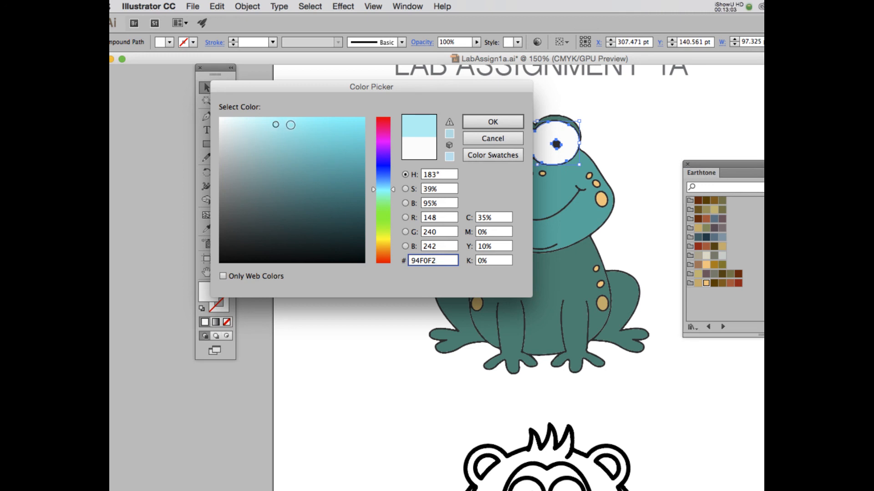
left_click(474, 123)
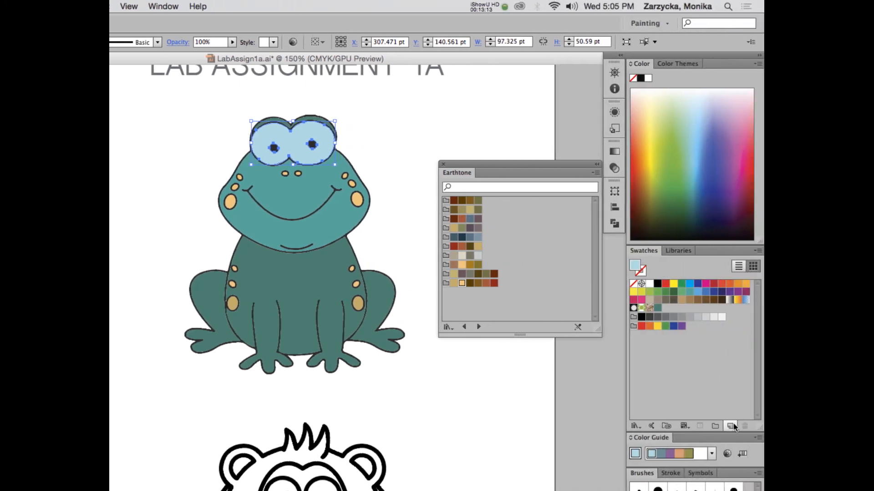
Step: Create a new CMYK spot color swatch from the eyes' light blue, with cyan set to 16% and yellow to 20%
left_click(731, 426)
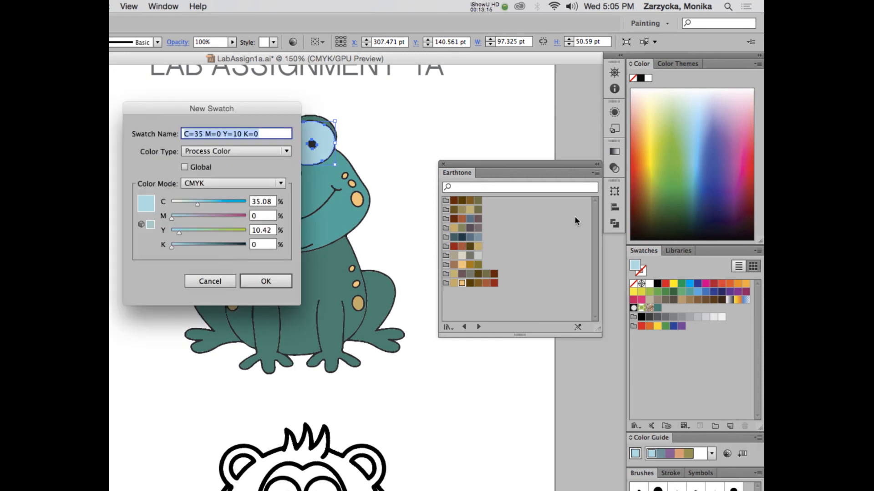
left_click_drag(253, 117, 522, 88)
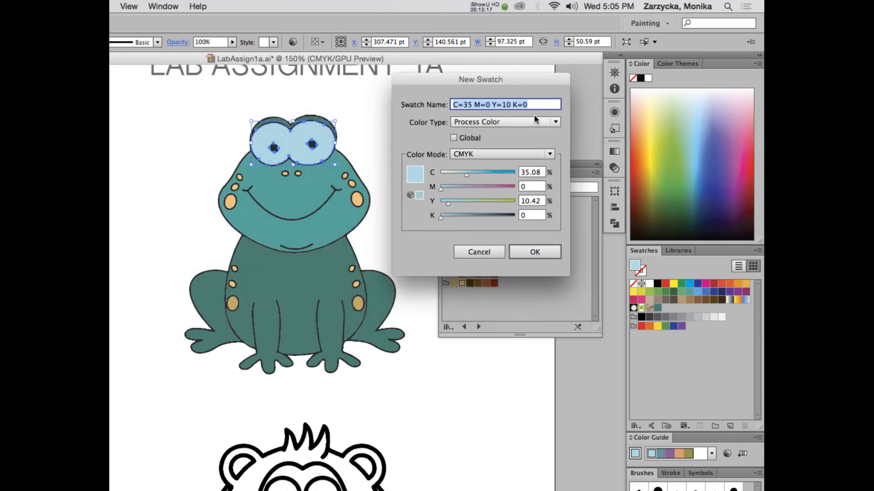
left_click_drag(467, 177, 454, 178)
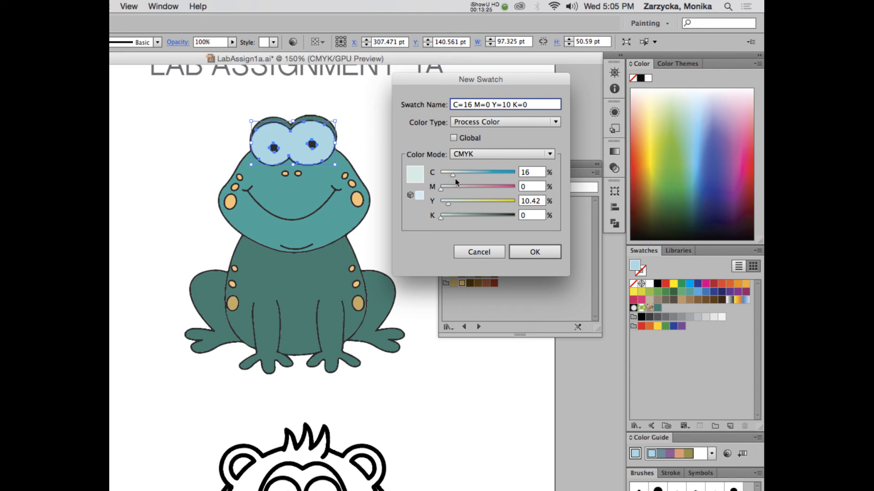
left_click(486, 124)
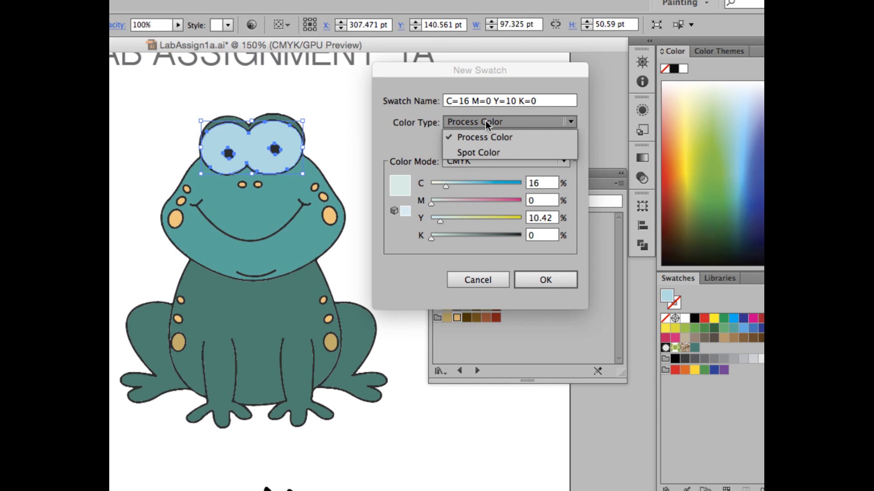
left_click(477, 153)
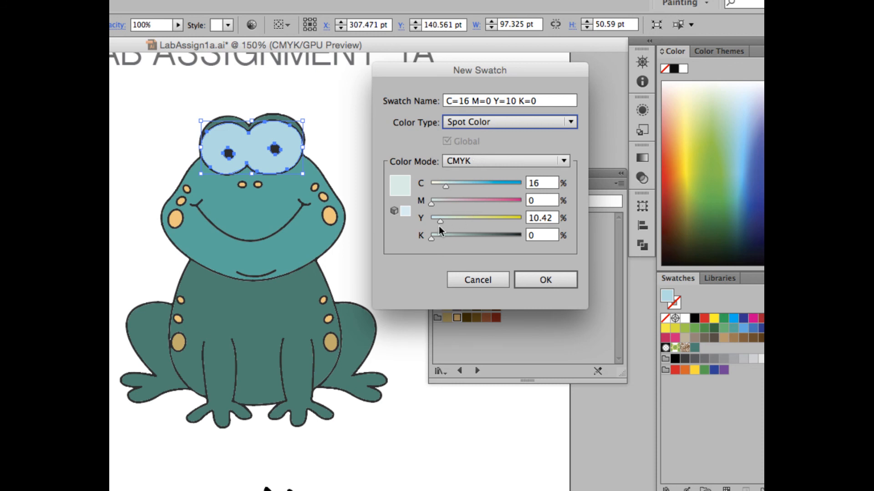
mouse_move(439, 226)
left_mouse_down()
mouse_move(458, 220)
mouse_move(449, 217)
left_mouse_up()
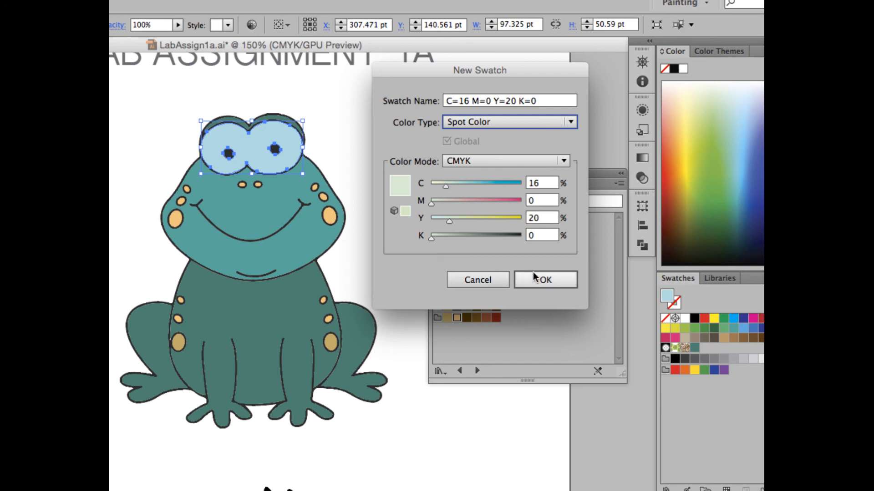
left_click(540, 281)
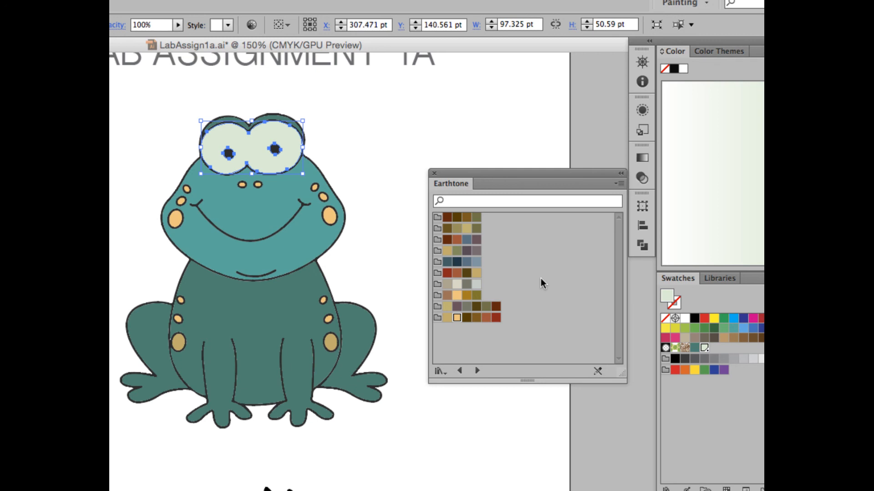
Step: Draw a bow tie about 94 by 43 pt under the frog's chin with the Pencil tool and fill it with a red-orange swatch
key("a")
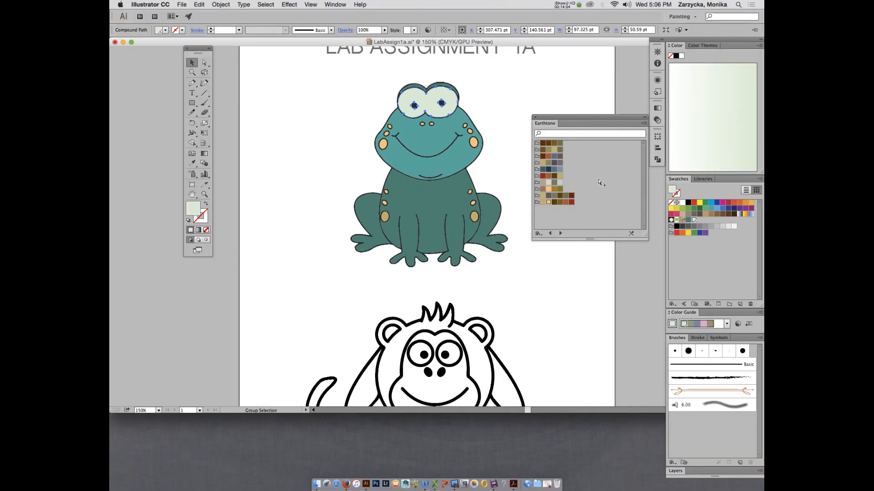
key("v")
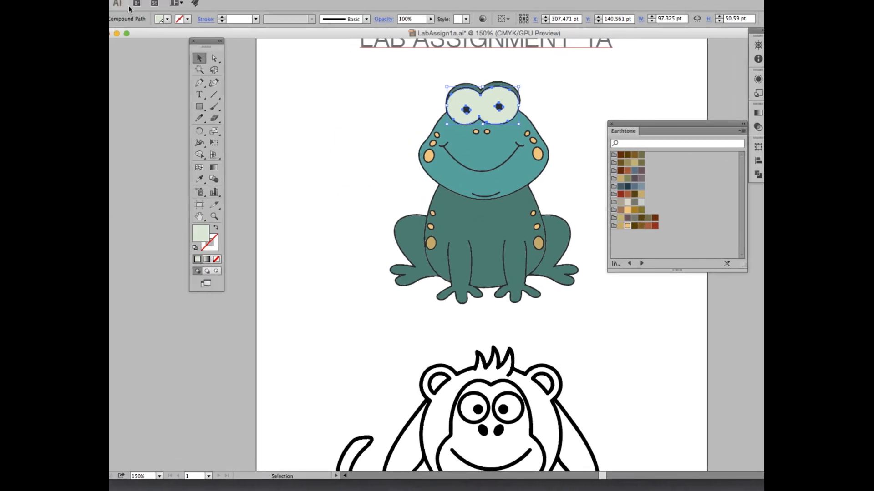
left_click_drag(514, 33, 472, 38)
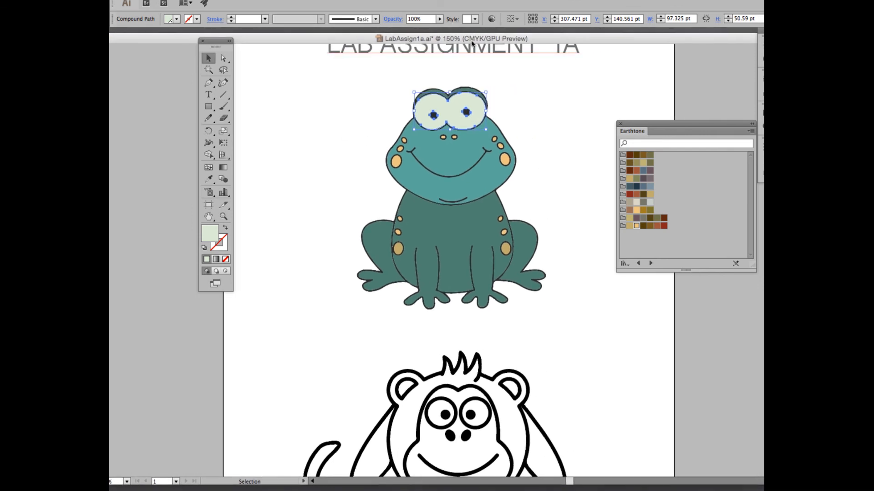
left_click(209, 119)
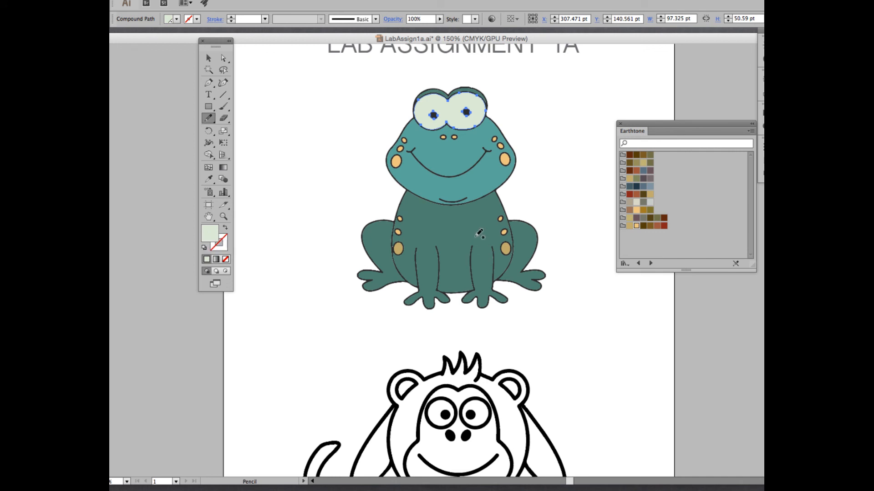
key("super")
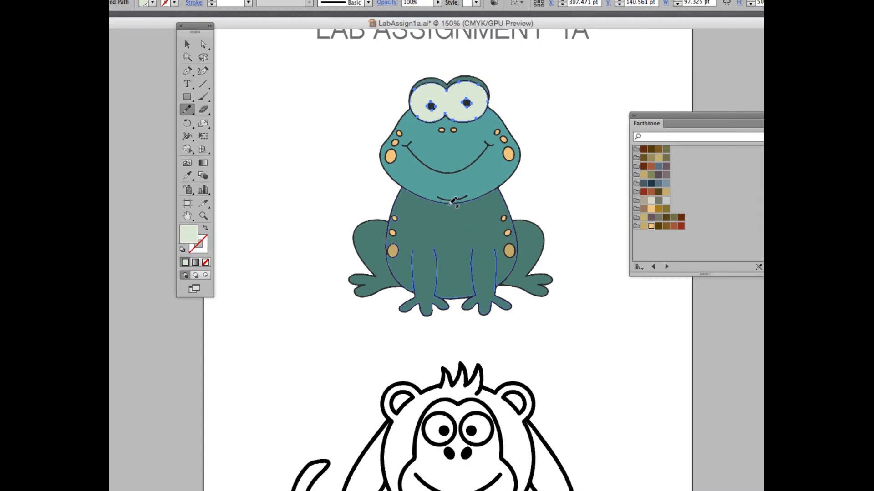
mouse_move(452, 214)
left_mouse_down()
mouse_move(420, 197)
mouse_move(414, 204)
mouse_move(417, 222)
mouse_move(488, 215)
mouse_move(479, 228)
mouse_move(453, 212)
left_mouse_up()
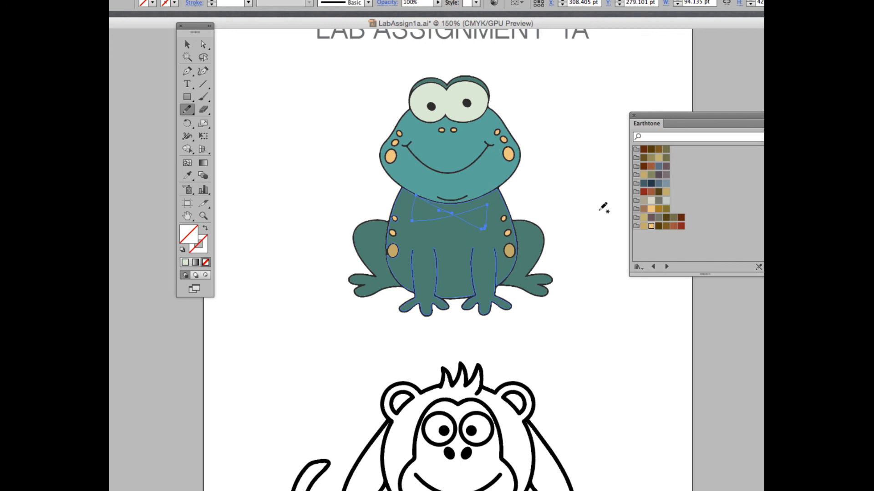
left_click(187, 44)
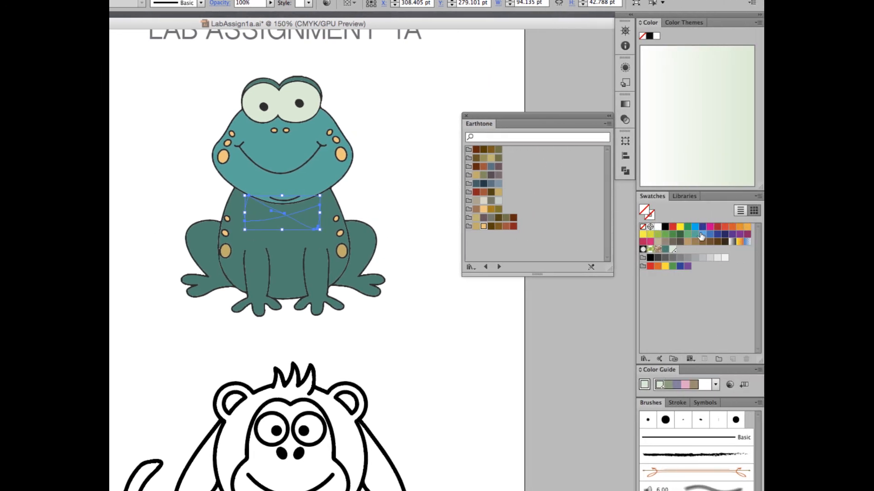
left_click(724, 226)
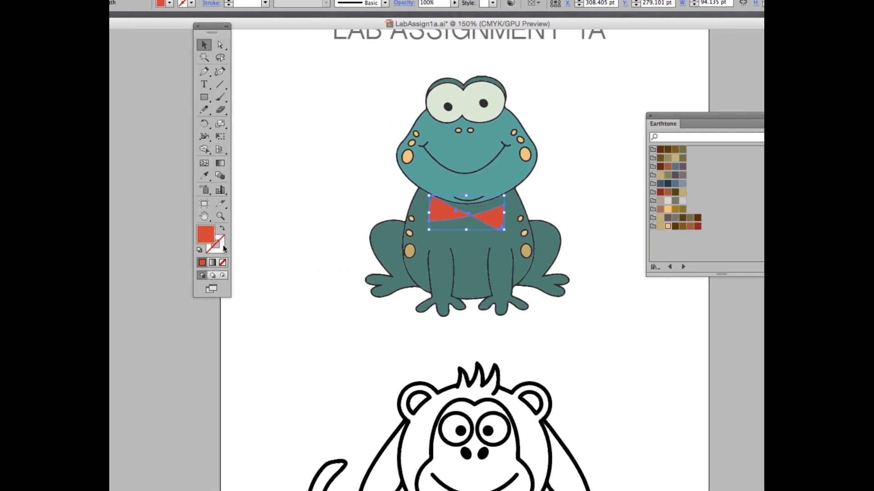
Step: Add a 1 pt black stroke to the red bow tie and rotate it slightly to straighten it under the chin
left_click(220, 249)
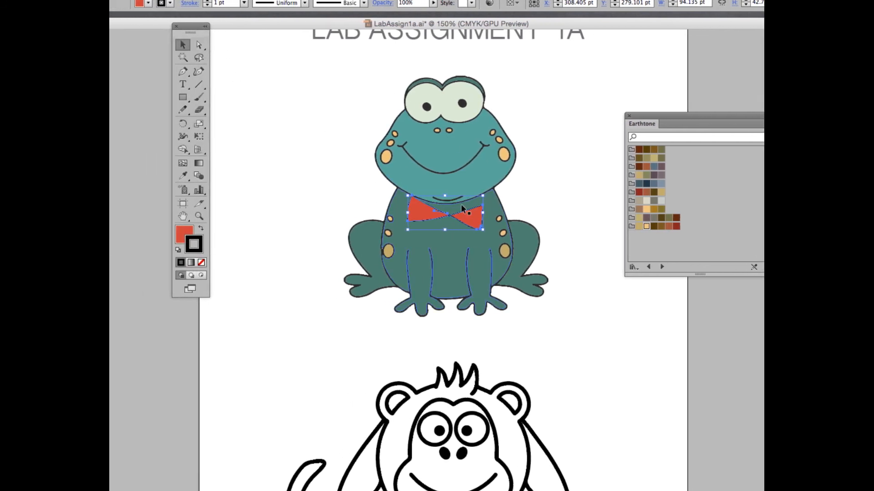
left_click(431, 217)
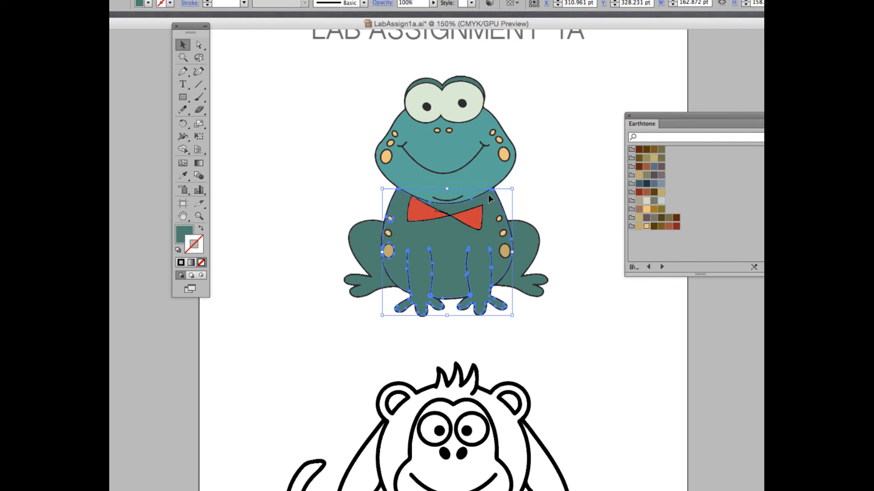
left_click(458, 219)
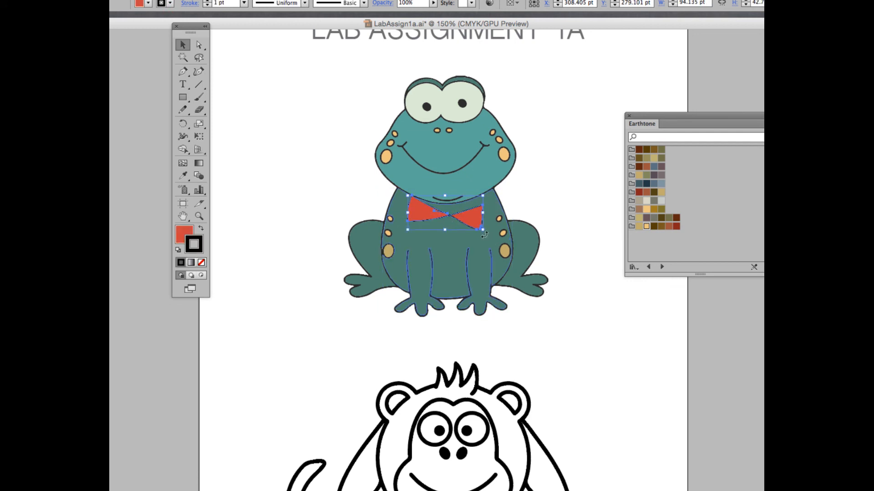
left_click_drag(484, 231, 487, 230)
left_click(540, 196)
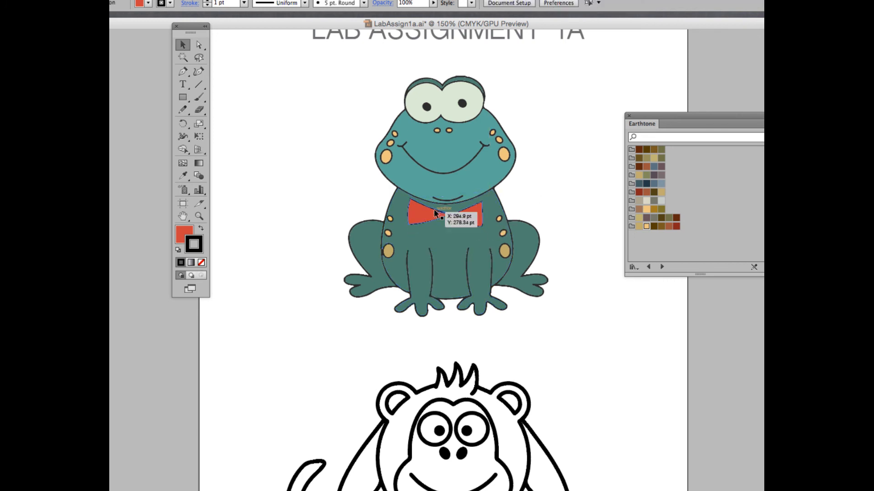
Step: Reshape the middle of the bow tie by moving its centre anchor points with the Direct Selection tool
left_click(199, 45)
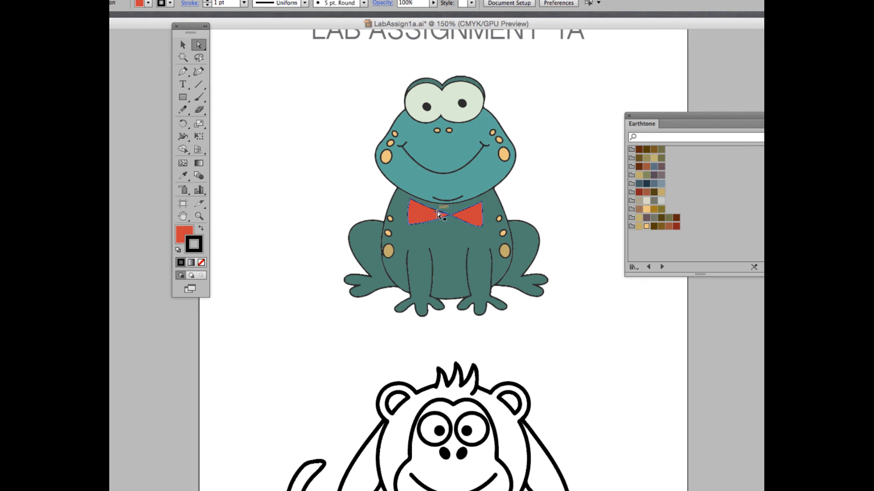
left_click_drag(434, 211, 436, 211)
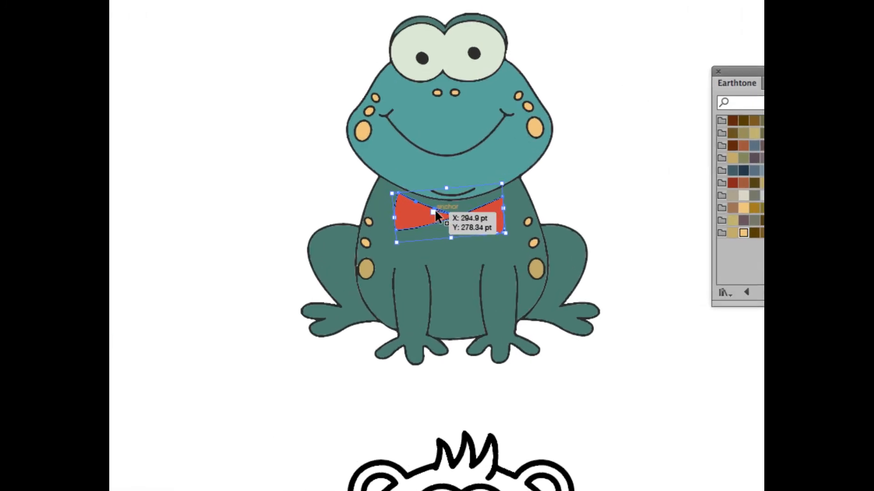
left_click(434, 212)
left_click_drag(433, 213, 465, 221)
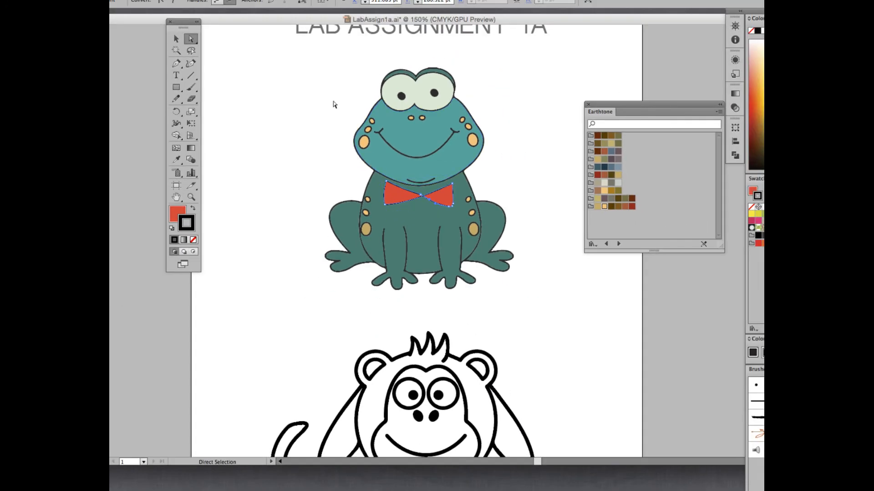
left_click(177, 40)
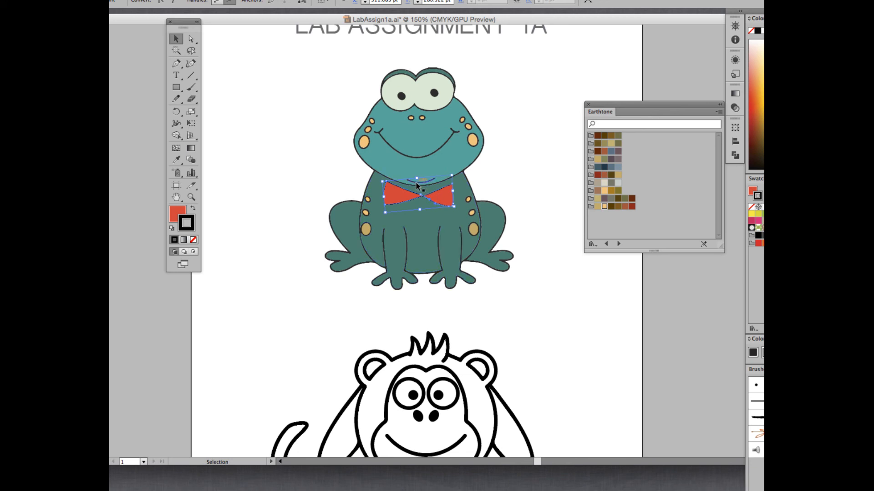
left_click_drag(428, 181, 417, 183)
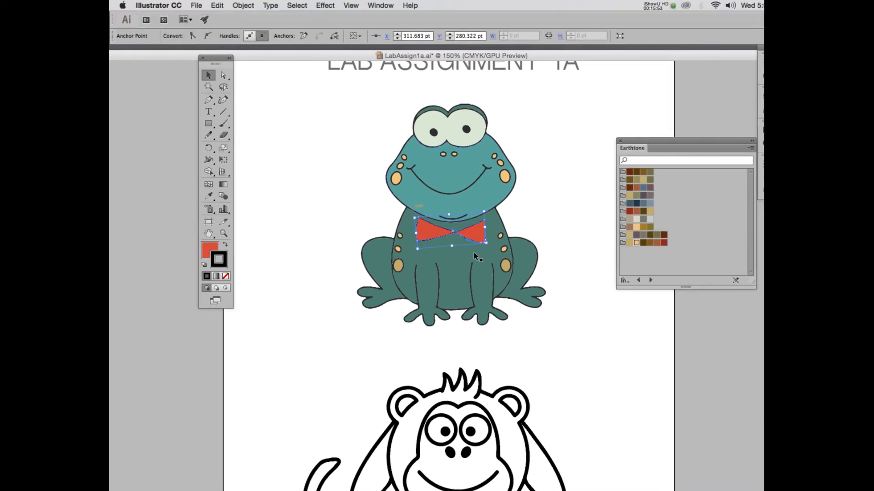
Step: Try thinner and much thicker stroke weights on the bow tie's outline and settle on 5 pt
left_click(437, 235)
left_click(432, 237)
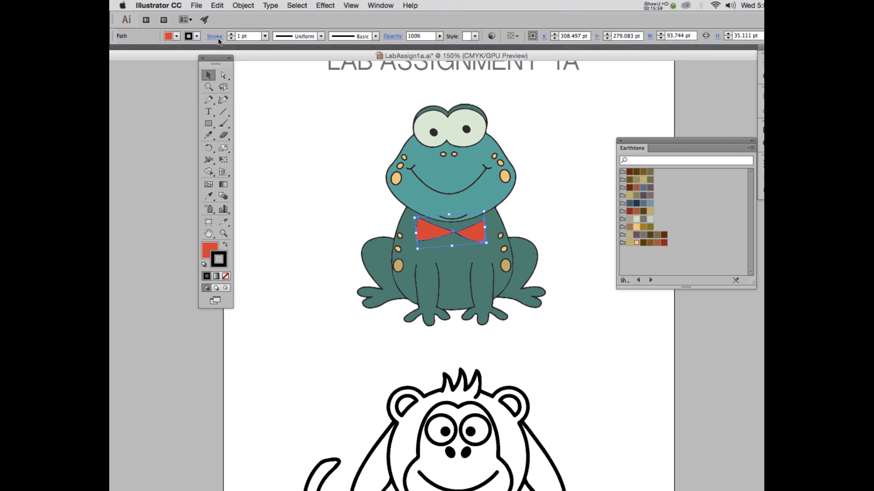
left_click(264, 36)
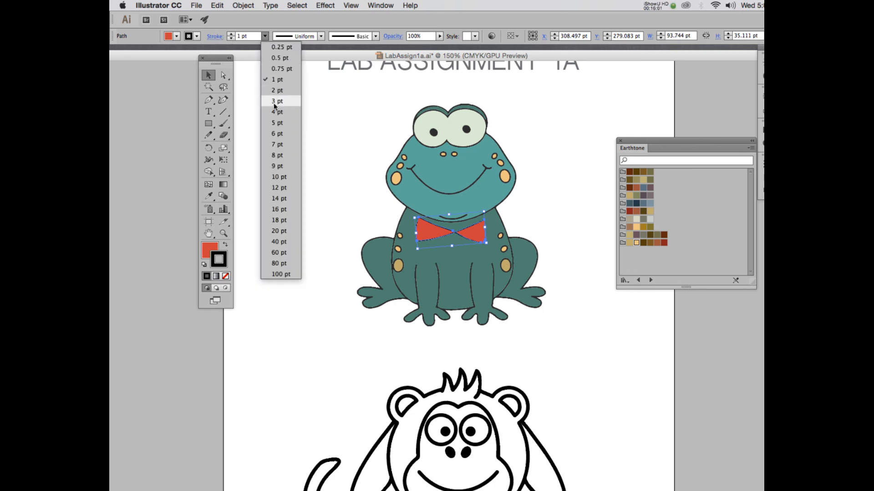
left_click(231, 38)
left_click(232, 34)
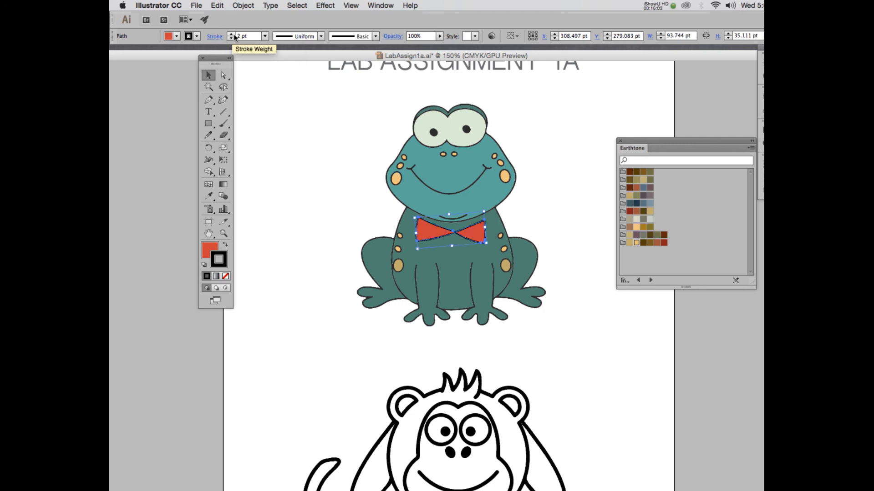
scroll(240, 37, "up", 12)
scroll(241, 38, "down", 3)
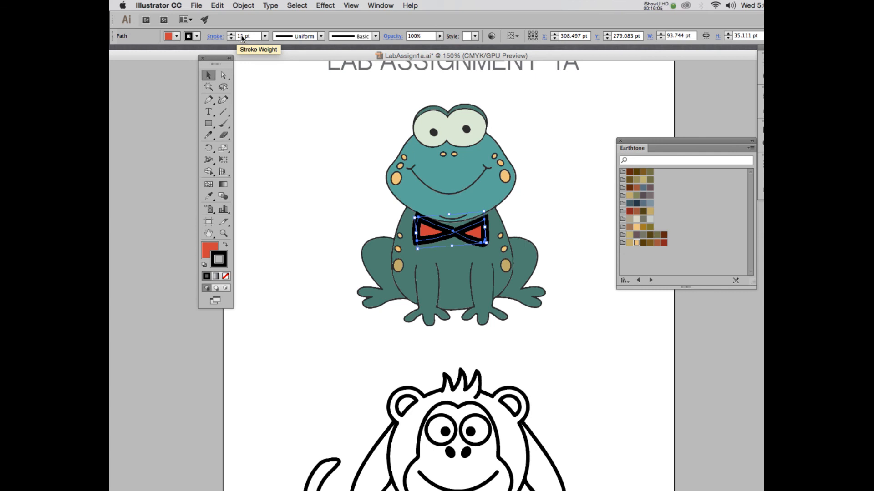
scroll(241, 39, "up", 20)
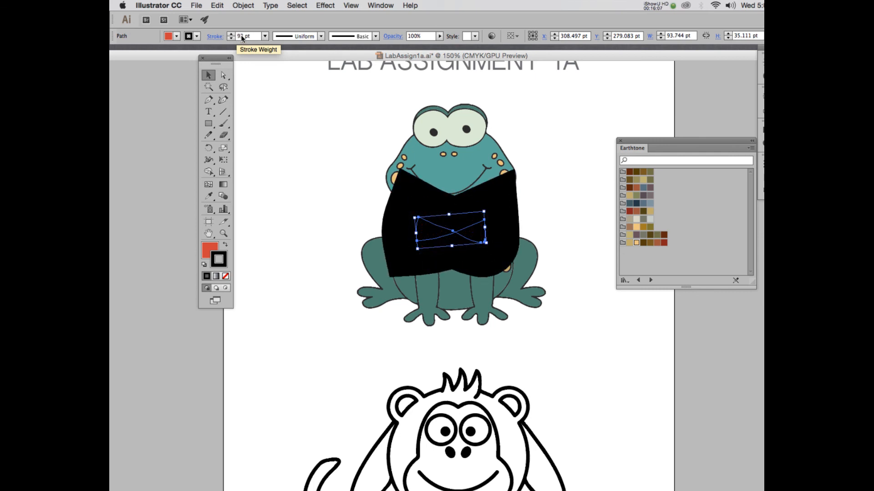
scroll(242, 38, "down", 9)
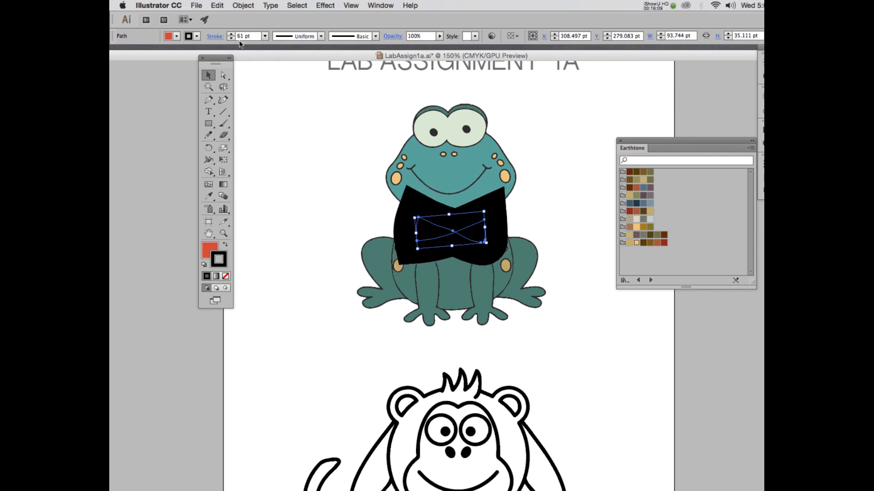
scroll(240, 39, "down", 11)
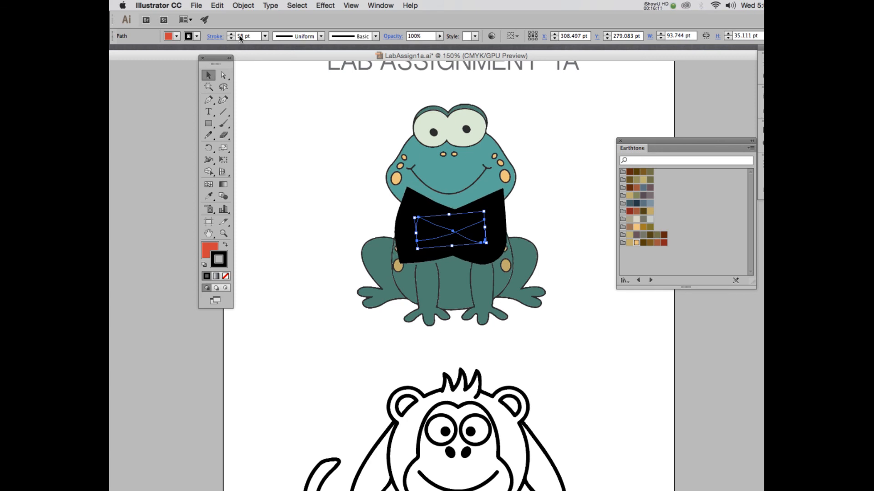
scroll(240, 38, "down", 10)
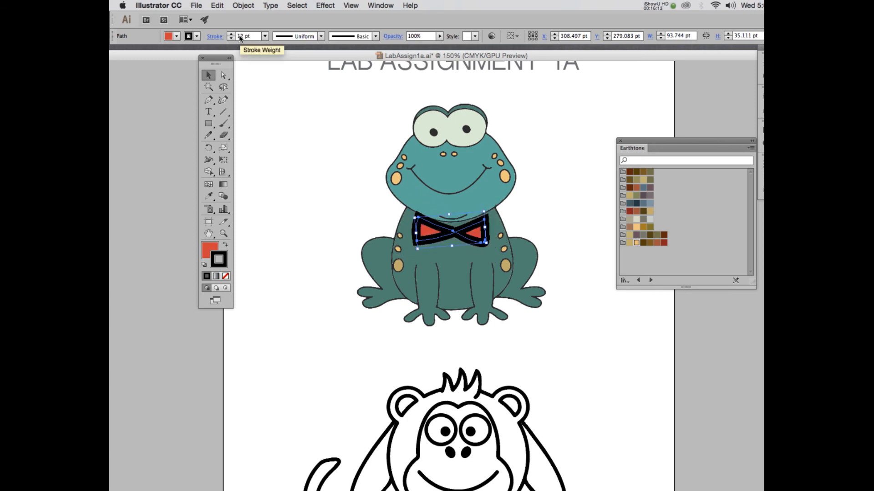
scroll(240, 38, "down", 2)
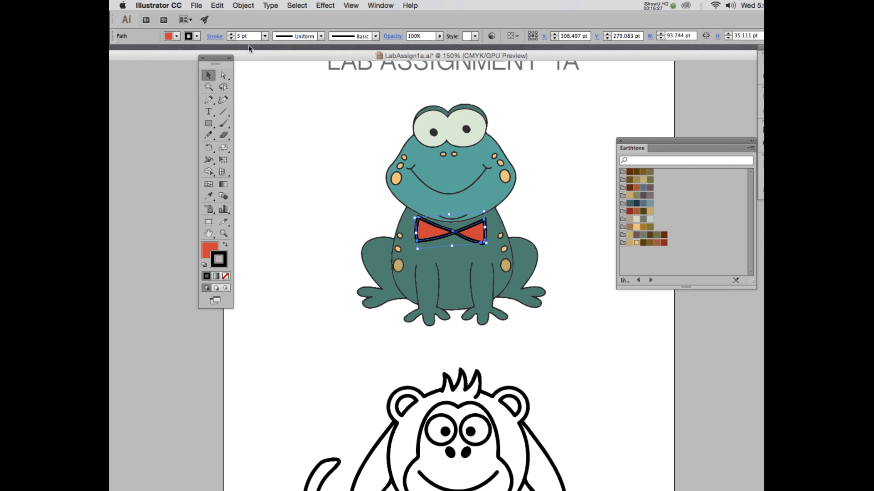
Step: Try the double-bulge variable width profile on the bow tie's stroke and replace it with the single-ellipse profile
left_click(321, 36)
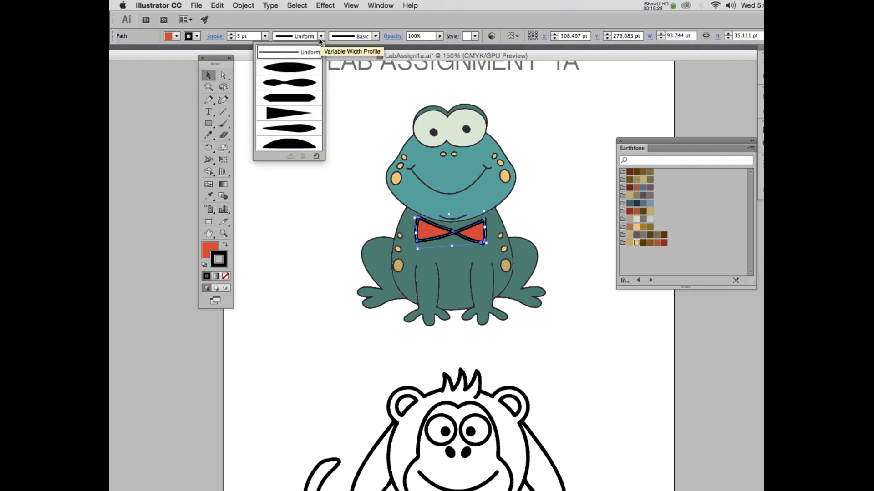
left_click(284, 84)
left_click(288, 108)
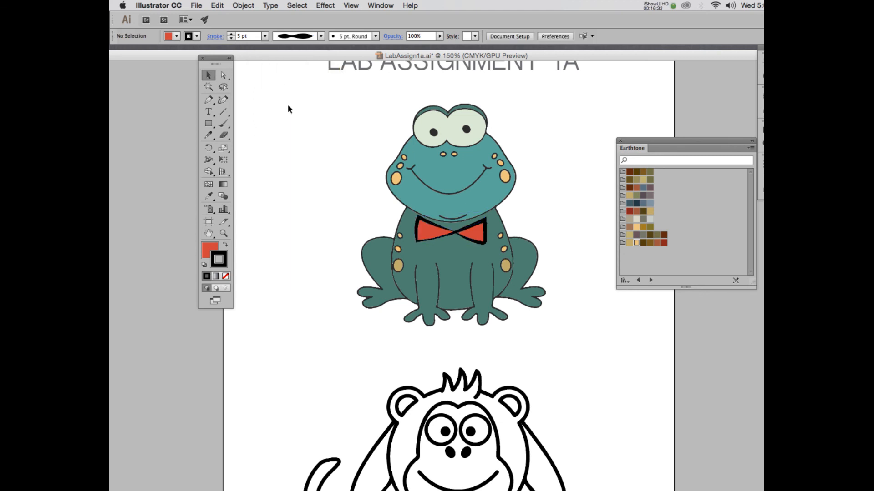
left_click(460, 240)
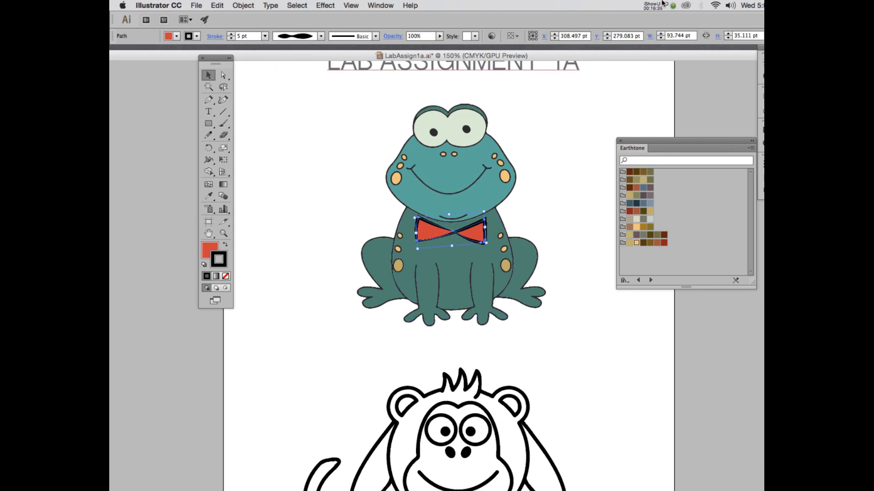
left_click(662, 5)
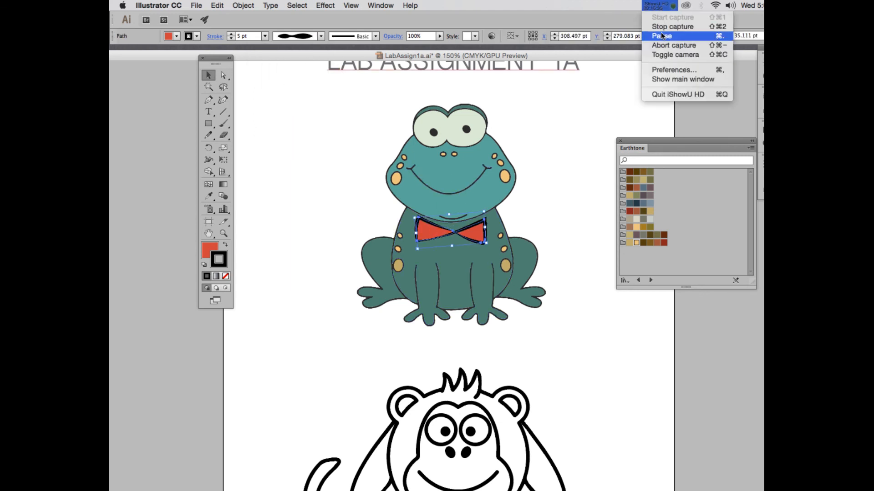
left_click(662, 36)
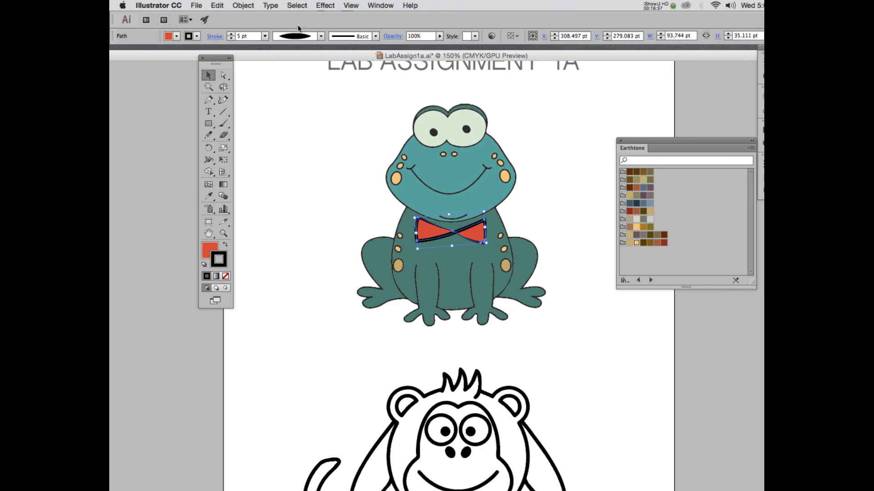
Step: Try the orange ribbon brush on the bow tie's outline and replace it with the rough black charcoal-style brush
left_click(376, 36)
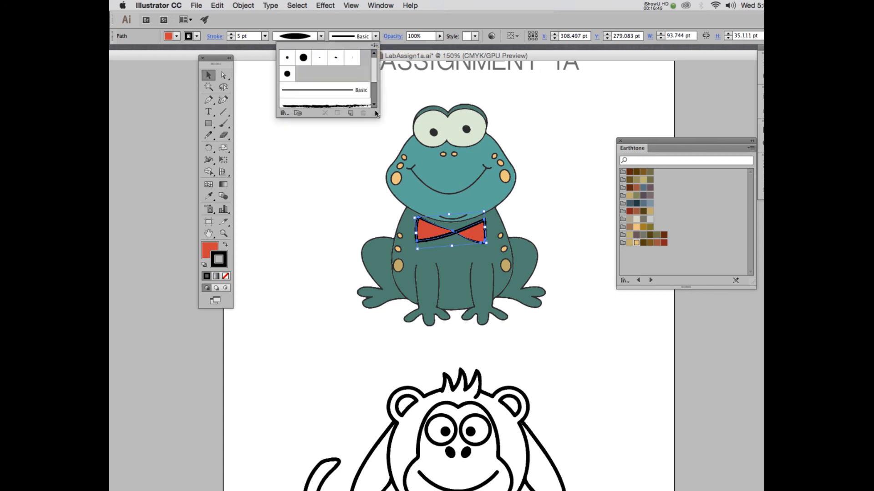
mouse_move(376, 113)
left_mouse_down()
mouse_move(376, 196)
mouse_move(385, 197)
mouse_move(382, 186)
left_mouse_up()
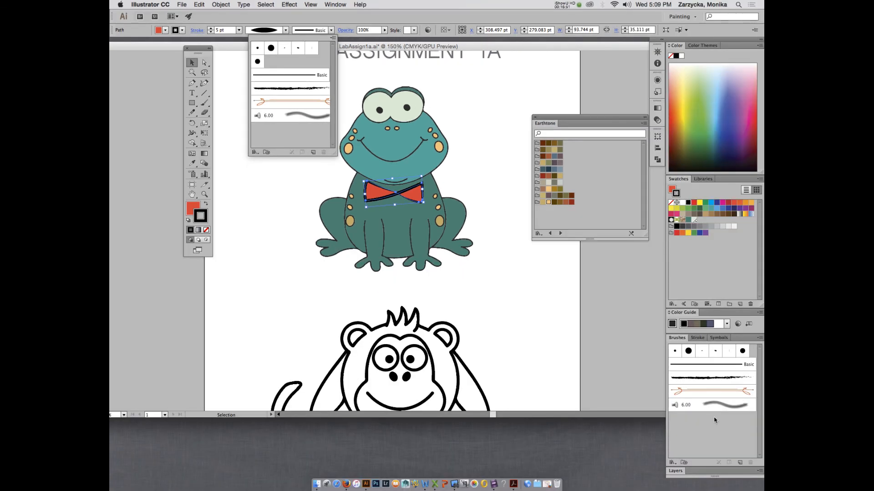
left_click(307, 102)
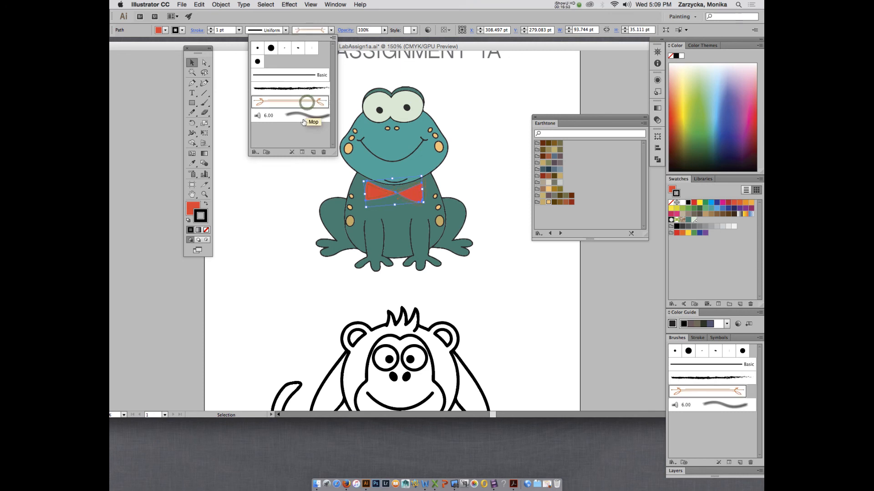
left_click(303, 120)
left_click(296, 89)
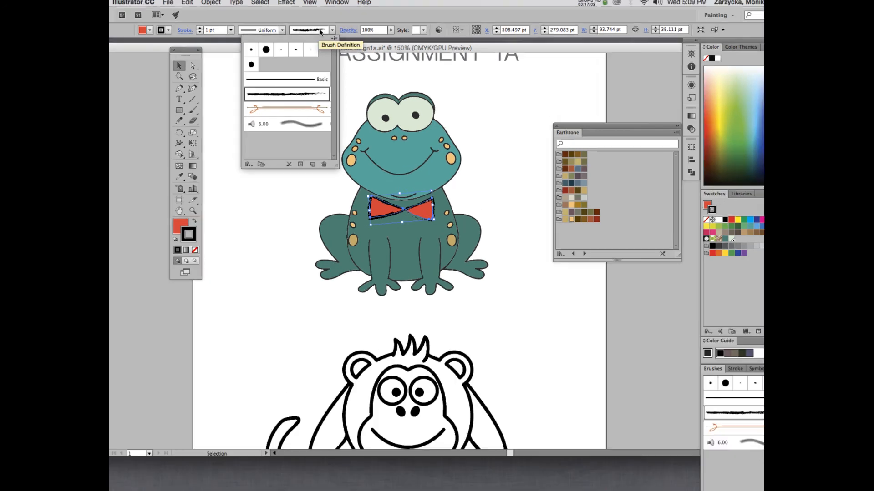
Step: With the bow tie selected, open the Artistic_Watercolor brush library and enlarge its panel to show more brushes
left_click(337, 2)
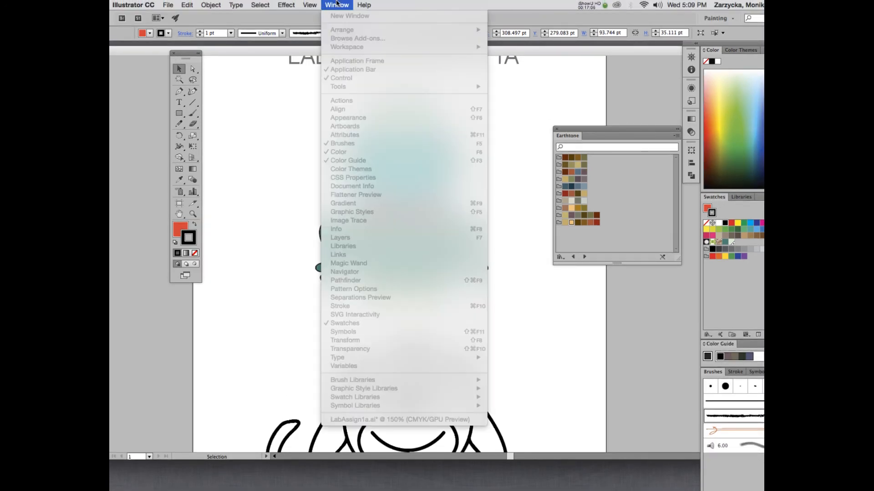
left_click(490, 120)
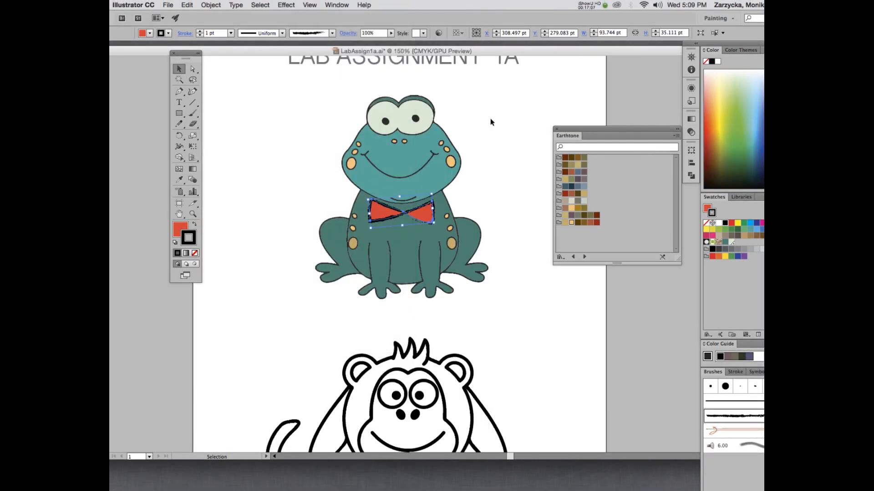
left_click(481, 151)
left_click(401, 210)
left_click(337, 5)
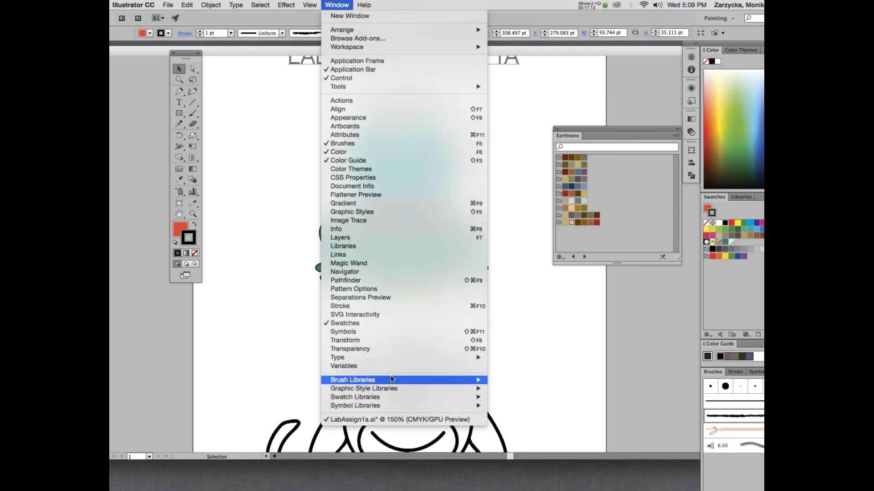
mouse_move(392, 381)
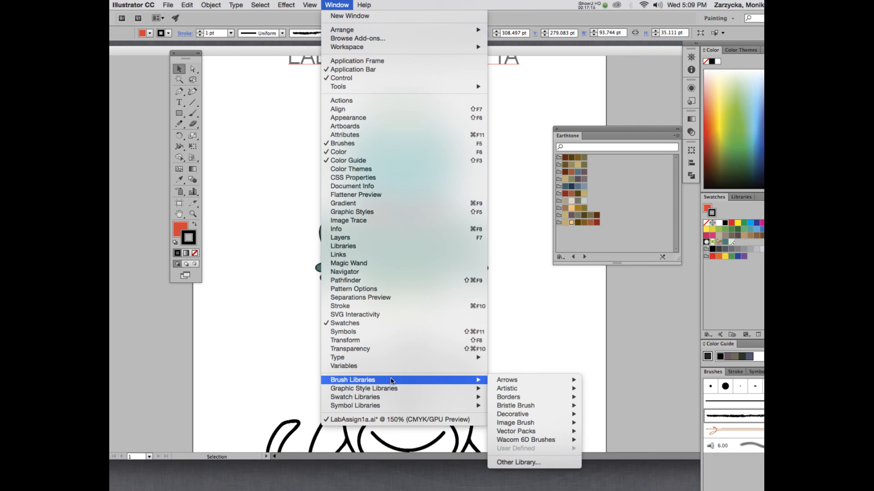
mouse_move(527, 438)
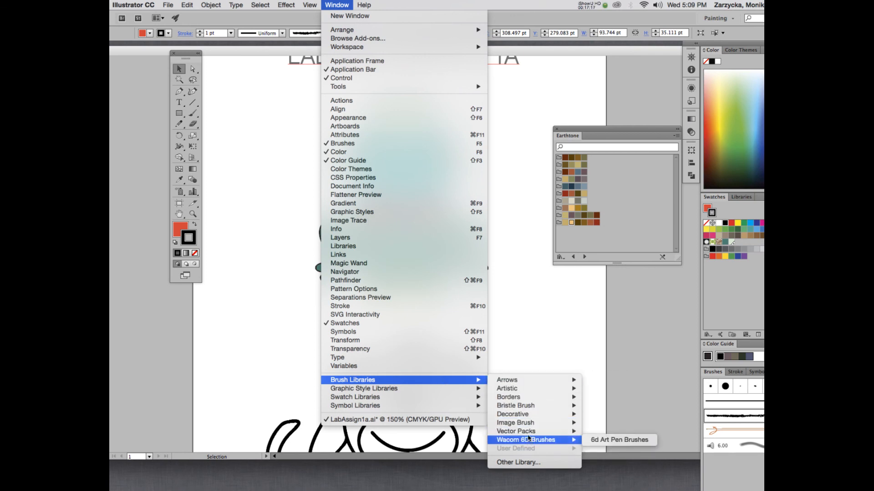
mouse_move(531, 389)
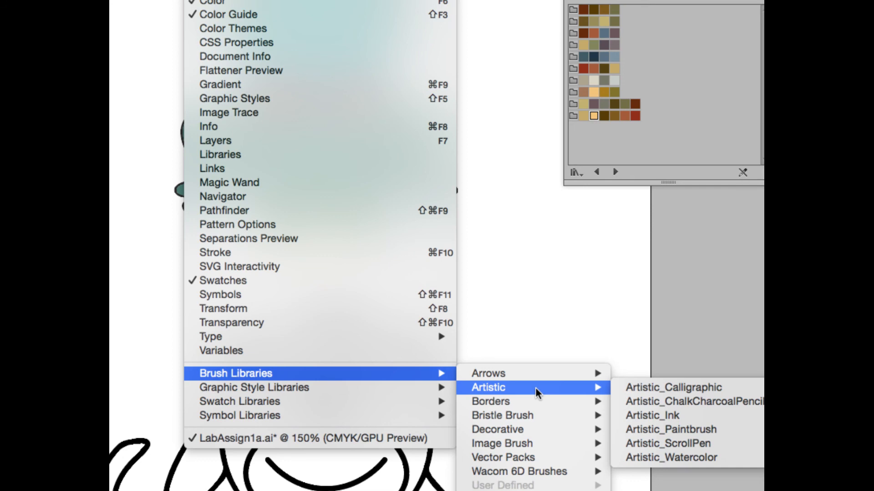
left_click(677, 457)
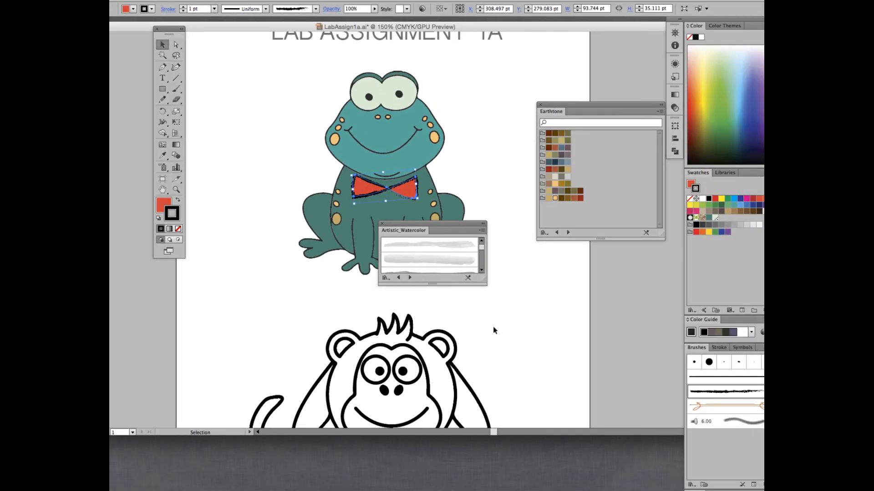
left_click_drag(484, 280, 562, 337)
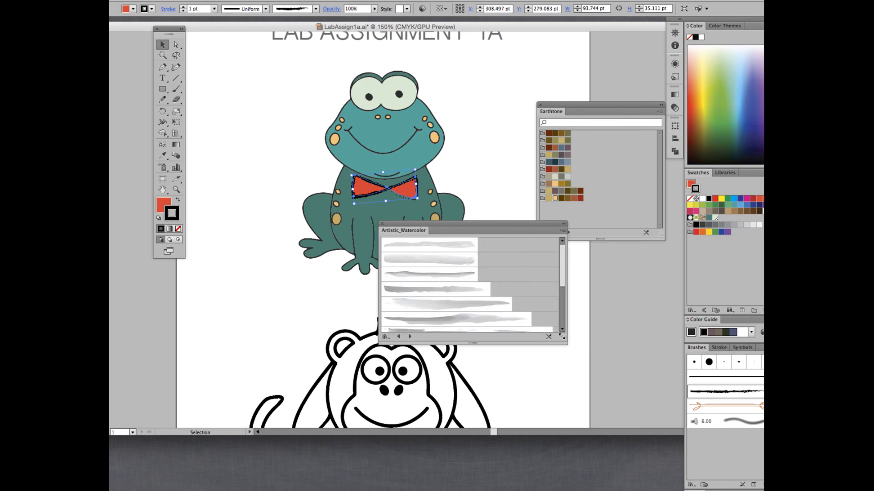
Step: Try several Artistic_Watercolor brushes on the bow tie's outline, from Watercolor - Thin to a dark, streaky one
left_click(433, 289)
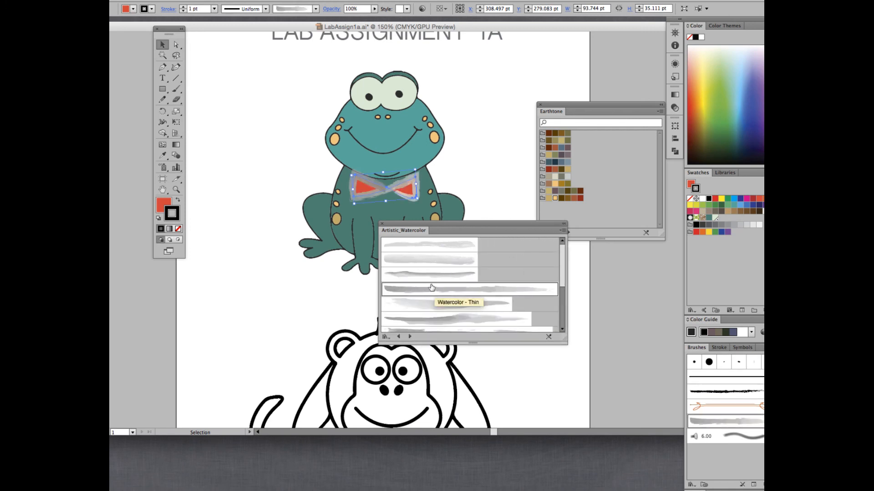
left_click(416, 263)
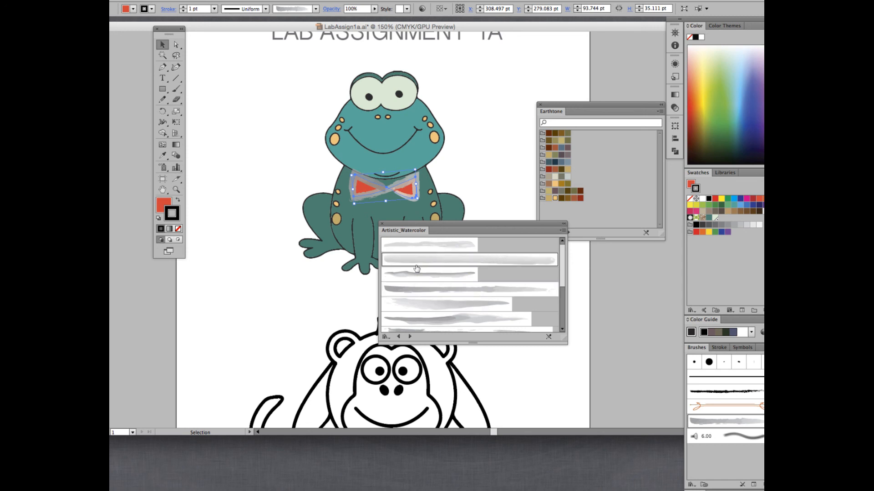
scroll(433, 282, "down", 3)
left_click(426, 280)
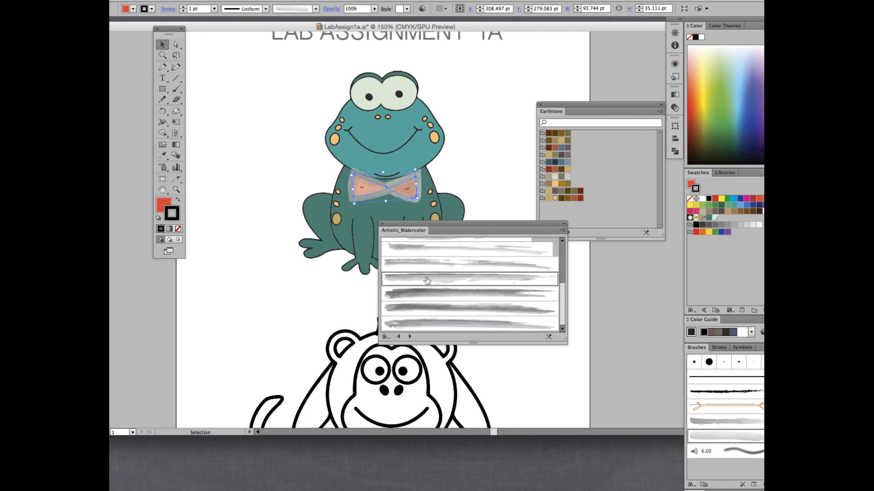
left_click(443, 265)
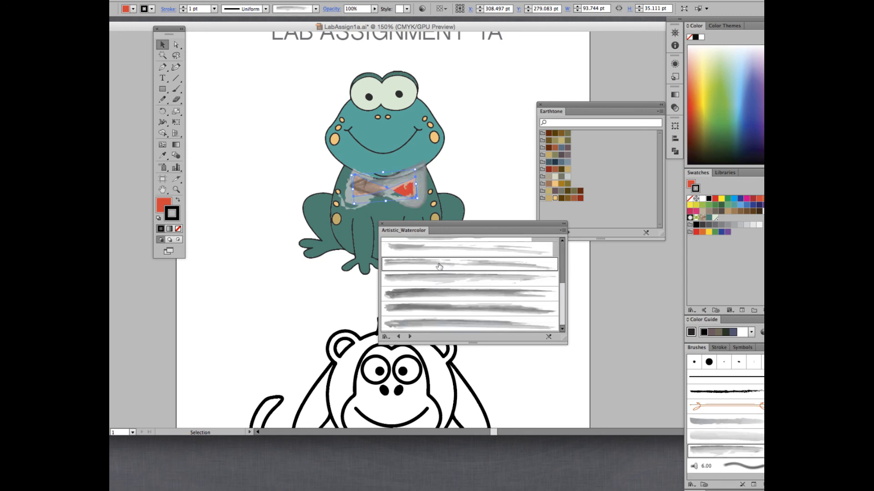
left_click(447, 289)
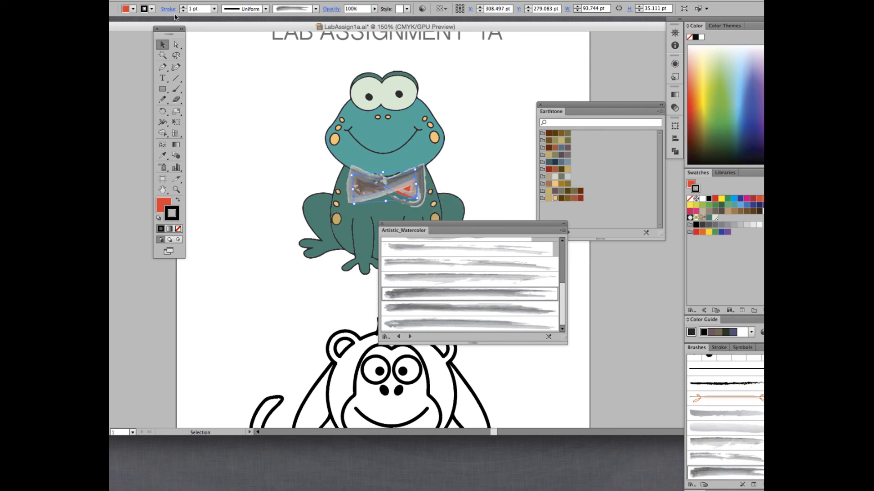
Step: Try stroke weights of 0.5 pt and 2 pt on the bow tie's outline and settle on 0.5 pt
left_click(214, 18)
left_click(225, 39)
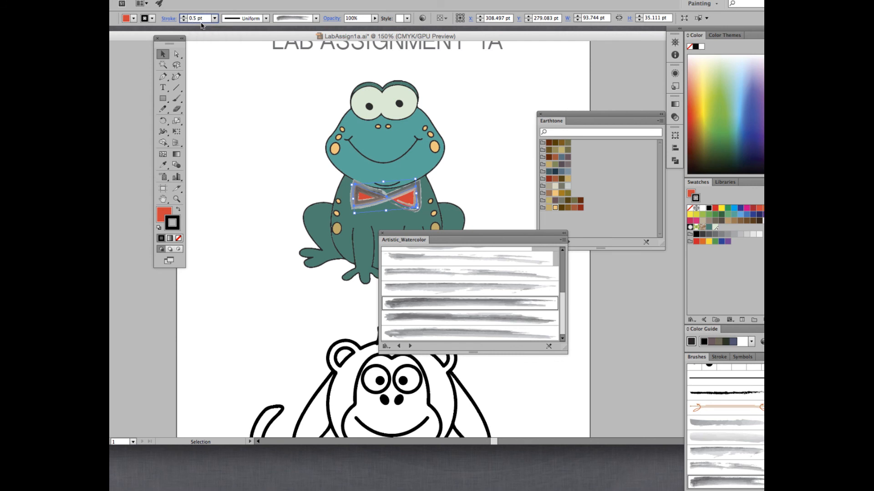
scroll(194, 19, "down", 2)
scroll(194, 19, "up", 2)
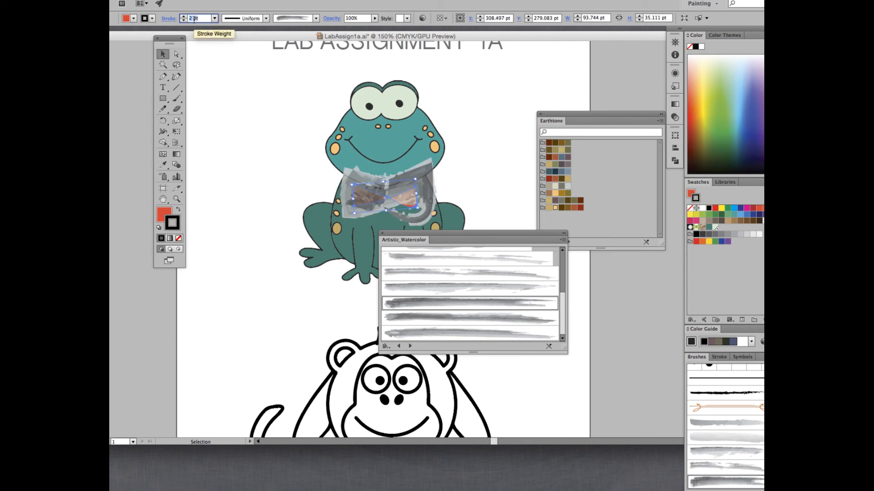
scroll(194, 19, "down", 1)
left_click(214, 18)
left_click(219, 39)
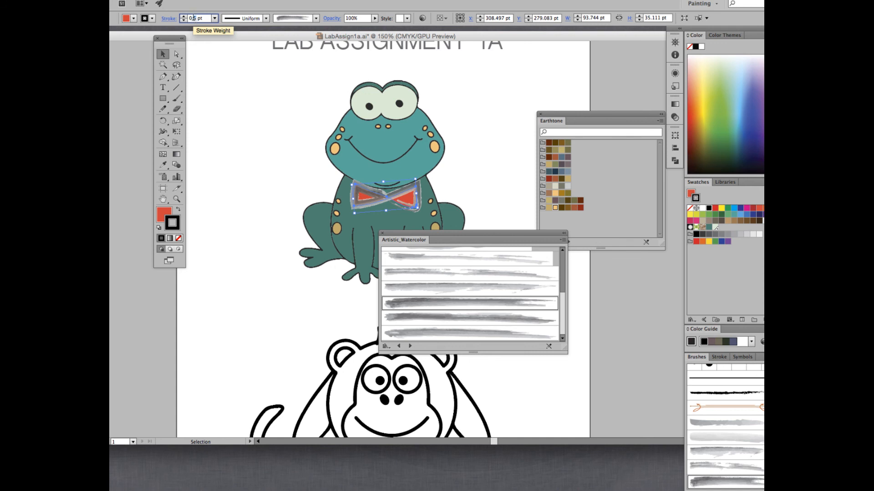
Step: Apply a lighter, thinner watercolor brush to the bow tie's outline and close the Artistic_Watercolor library
left_click(473, 258)
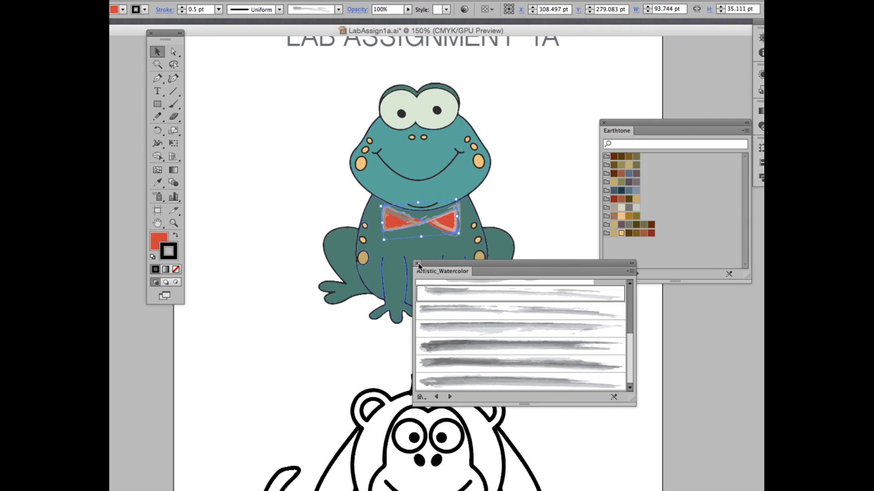
left_click(419, 264)
left_click(638, 6)
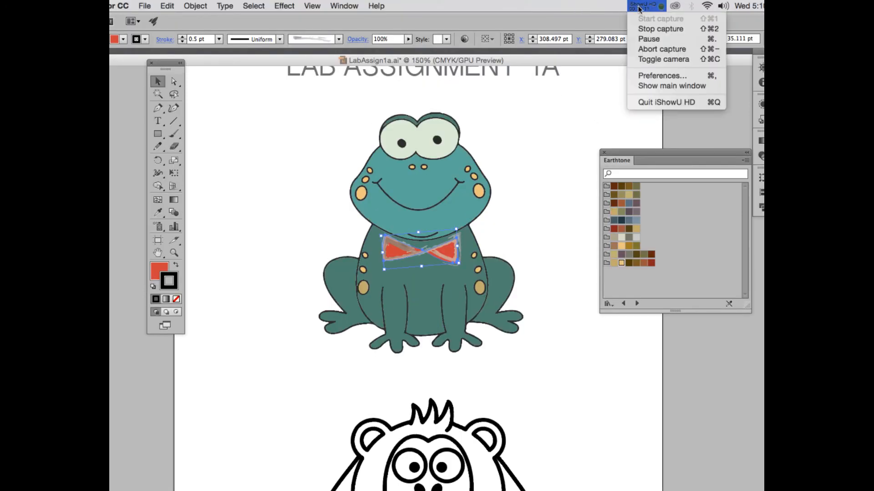
left_click(650, 40)
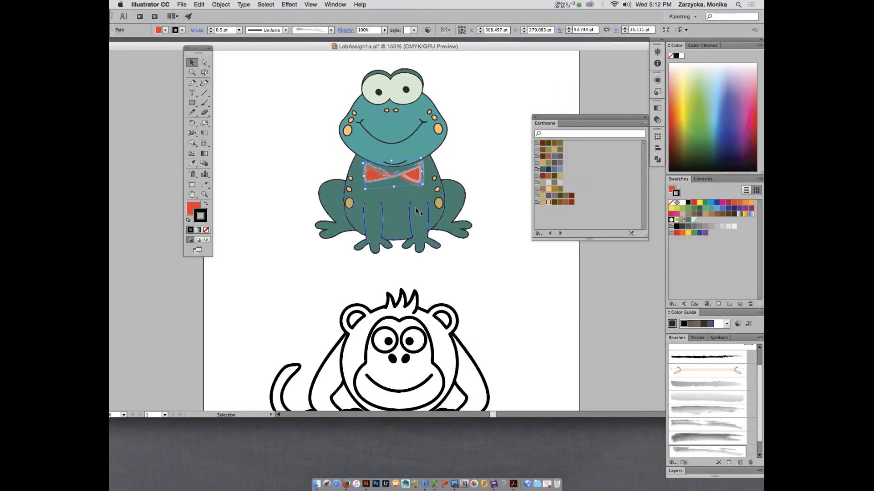
Step: Fill the monkey's face with the tan Earthtone swatch and set its stroke to none
scroll(417, 210, "down", 1)
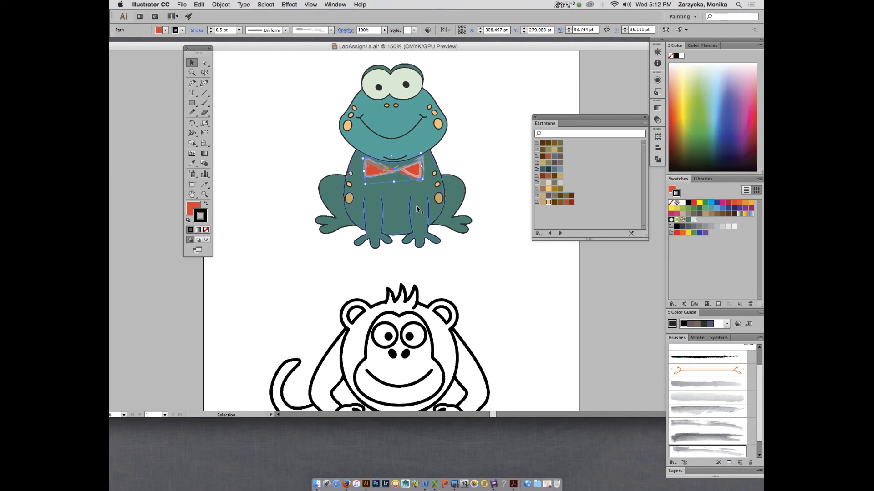
scroll(417, 209, "down", 10)
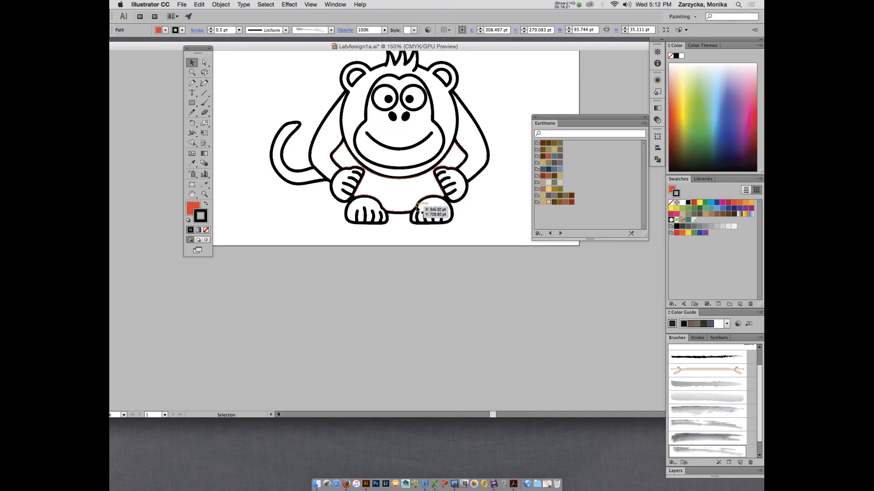
scroll(417, 207, "up", 6)
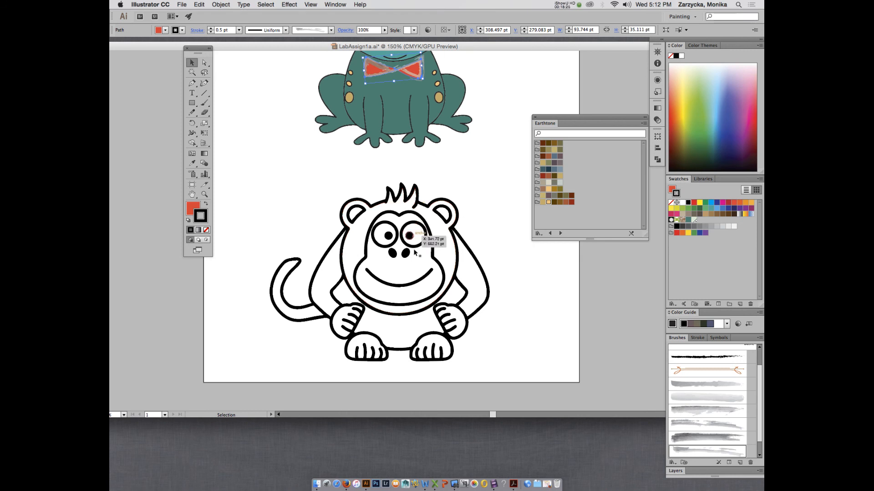
left_click(412, 272)
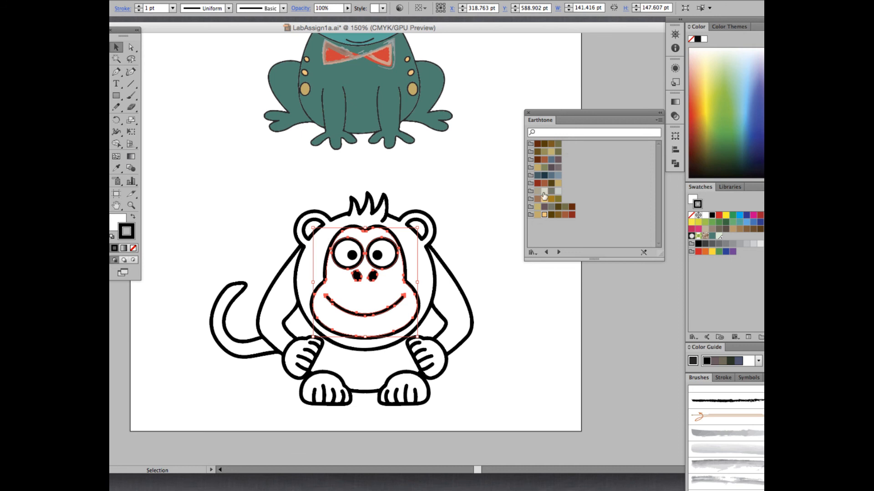
left_click(537, 214)
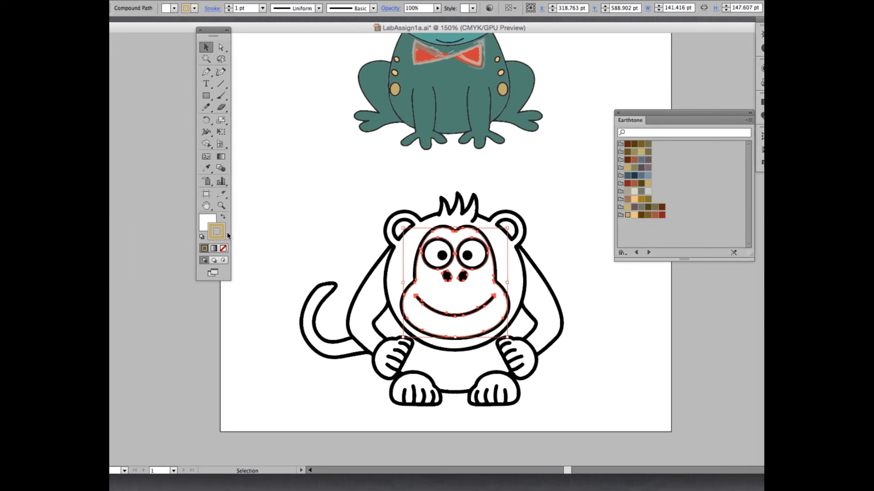
left_click(224, 249)
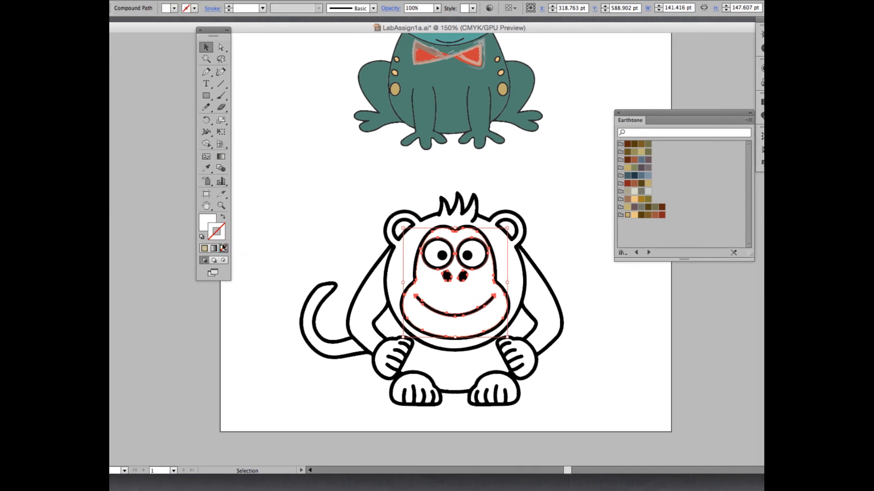
left_click(205, 222)
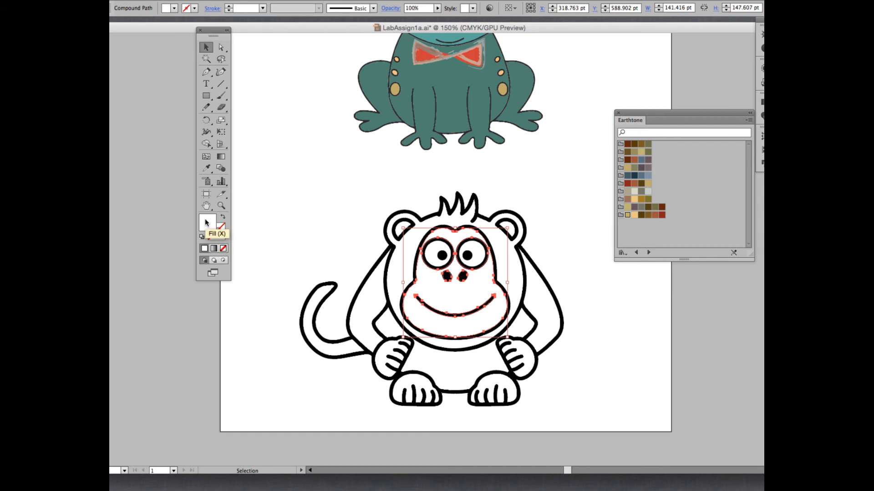
left_click(221, 233)
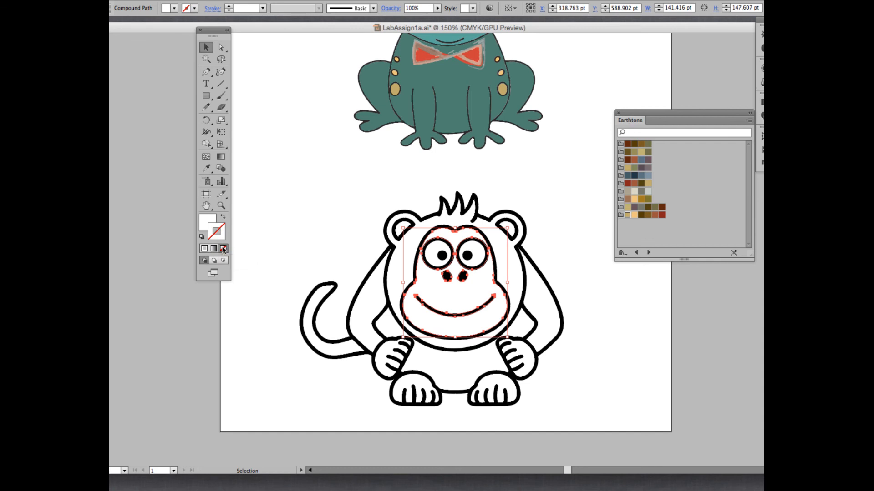
left_click(205, 223)
left_click(628, 217)
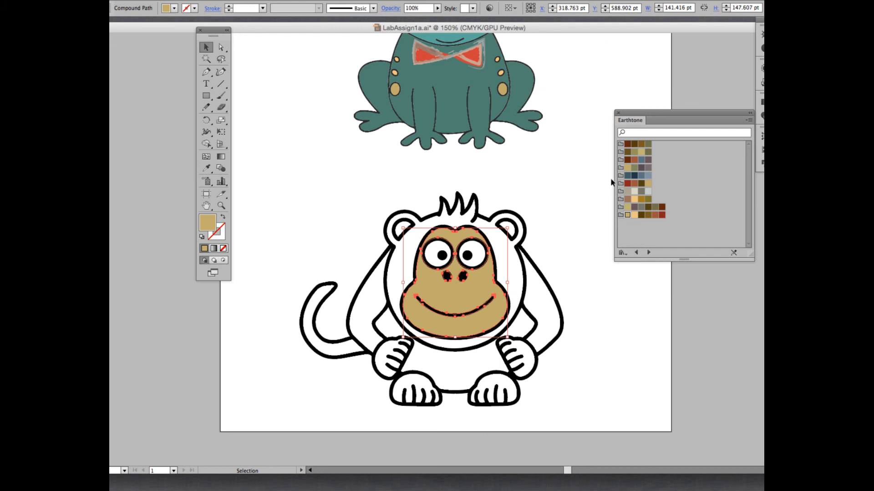
Step: Select the monkey's head shape, then collapse the Earthtone swatches and move them clear of the artwork
left_click(457, 218)
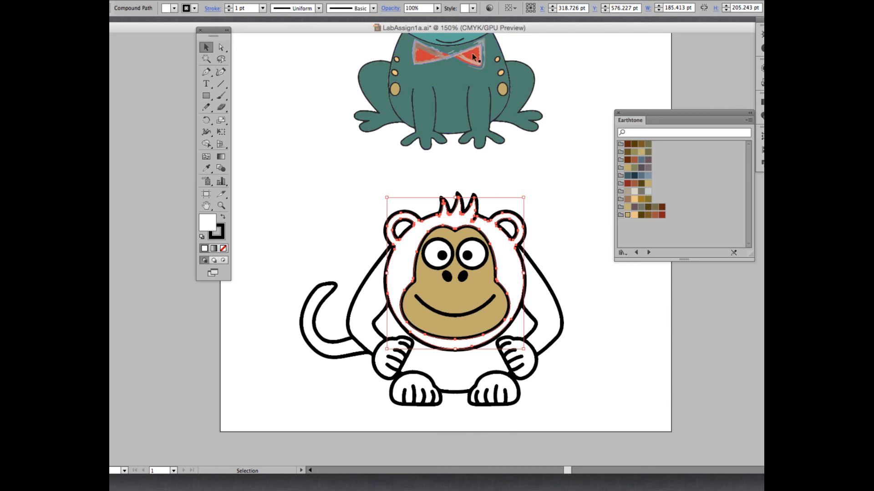
mouse_move(552, 4)
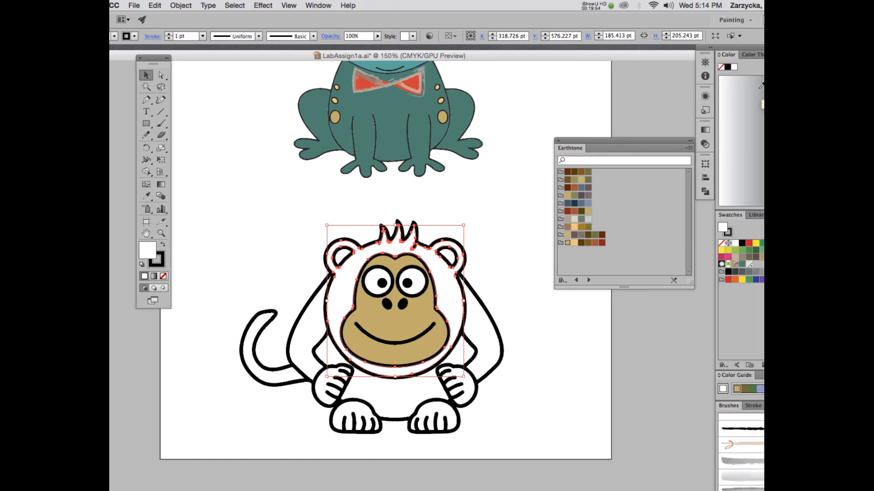
left_click(689, 141)
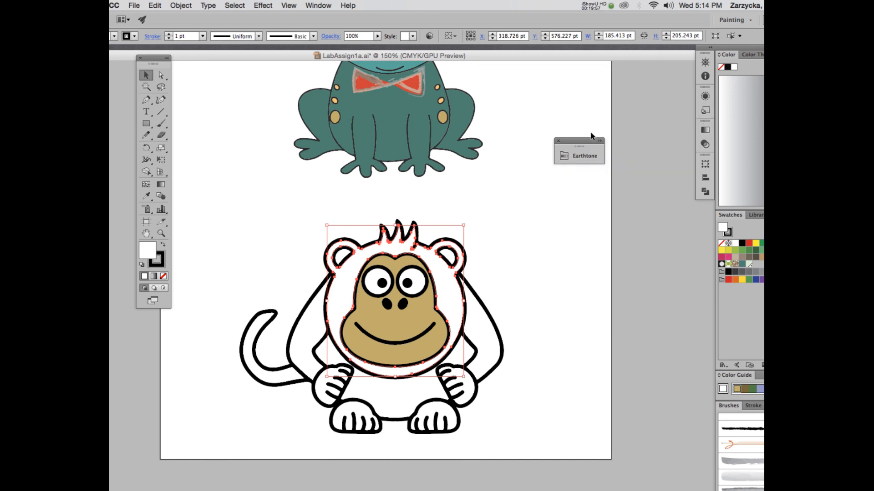
left_click_drag(591, 139, 683, 218)
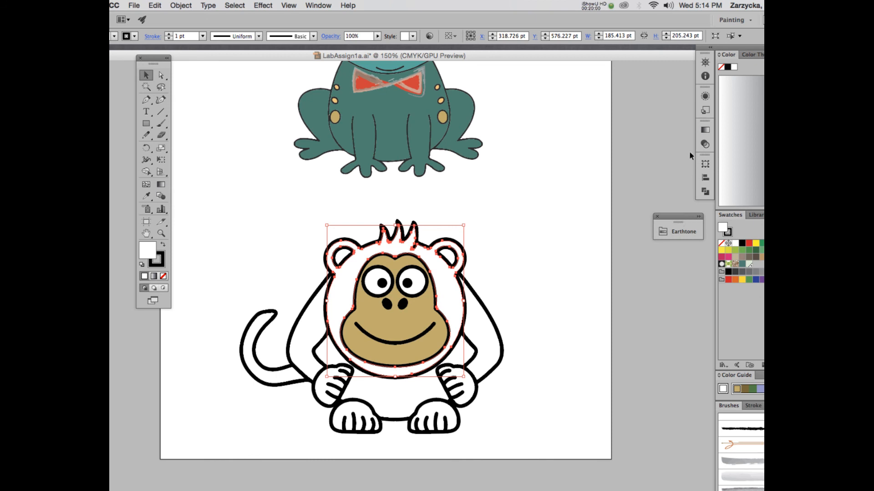
Step: Fill the monkey's head with the white-to-black gradient, try the Radial type and return it to Linear
left_click(708, 131)
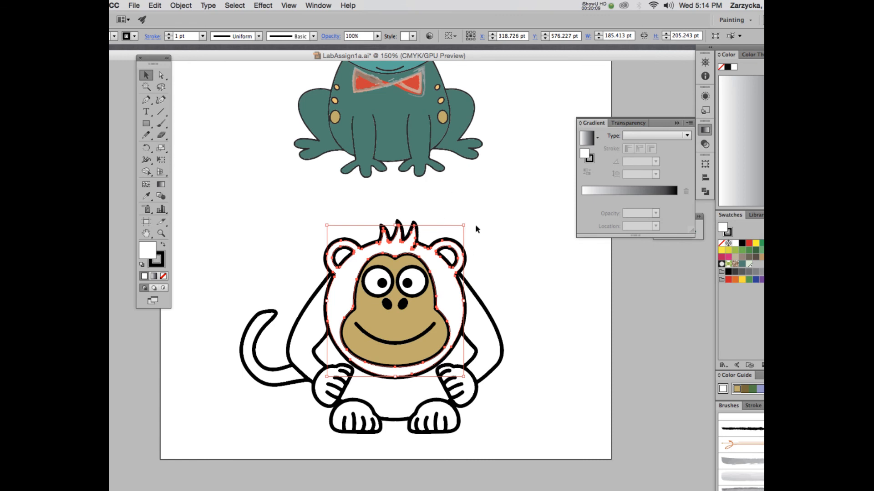
left_click(587, 139)
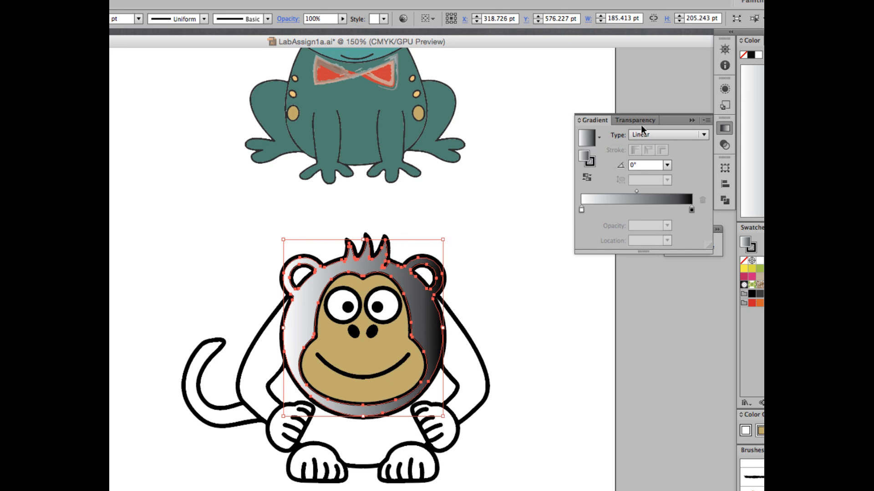
left_click(652, 135)
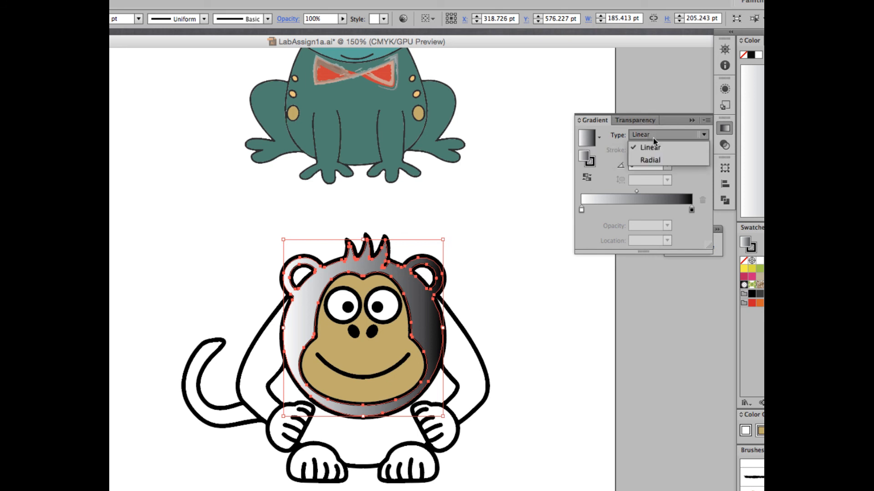
left_click(650, 159)
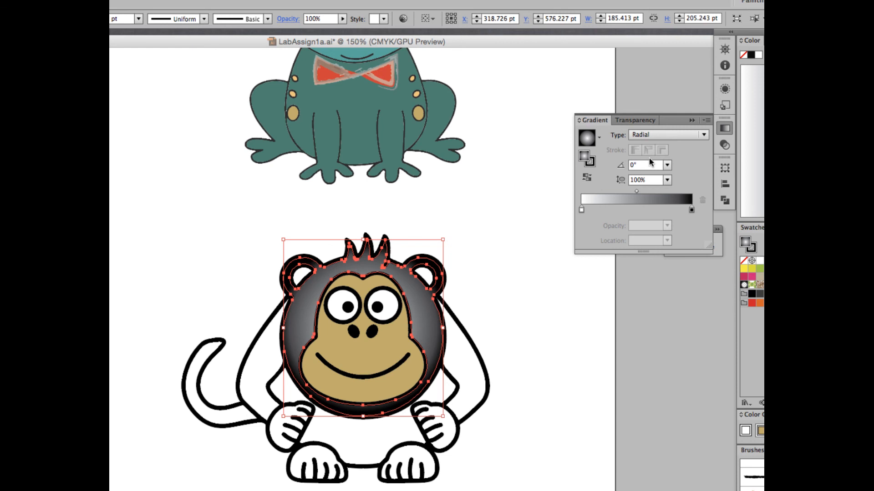
left_click(672, 135)
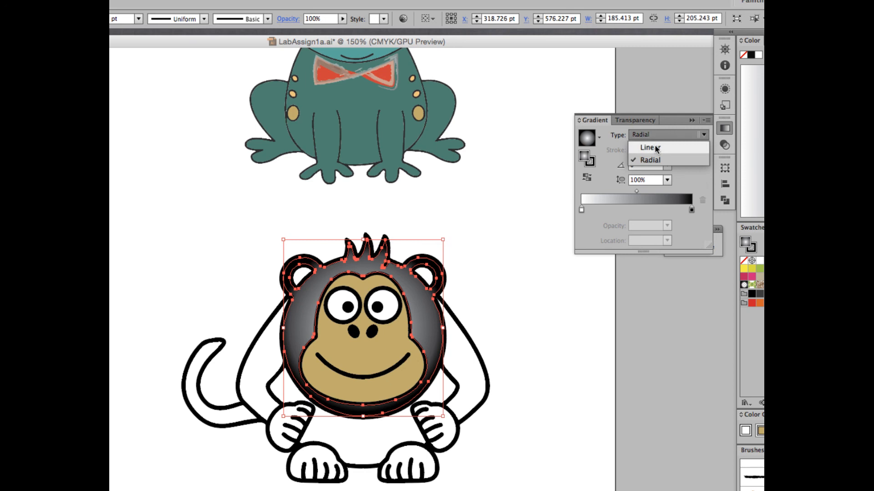
left_click(655, 146)
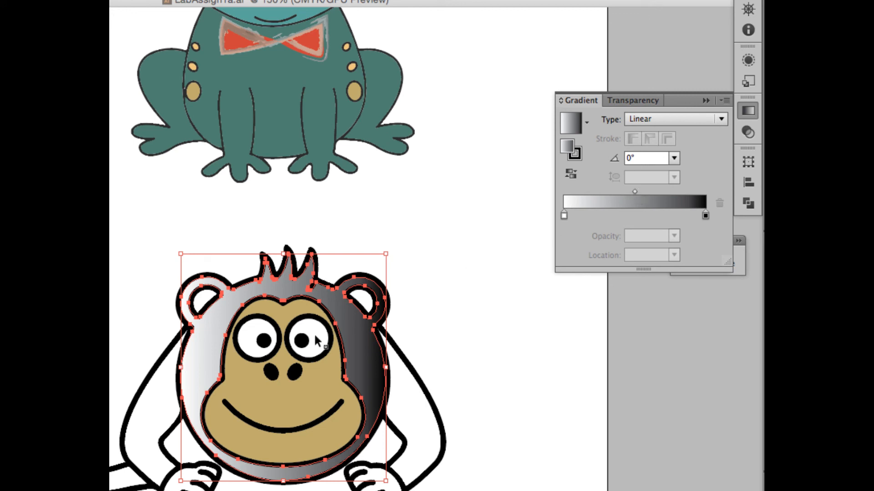
Step: Try the head gradient's midpoint at about 79% and 18%, and bring it back to about 50%
left_click_drag(635, 191, 676, 191)
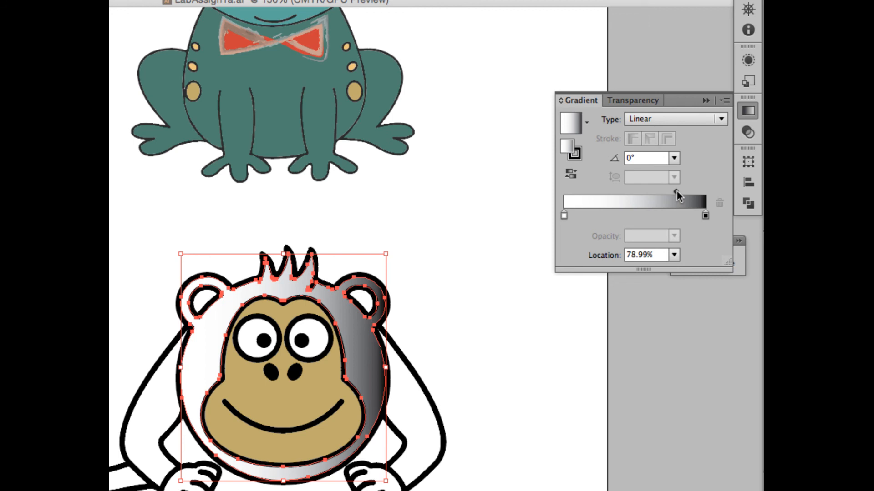
left_click_drag(676, 191, 591, 193)
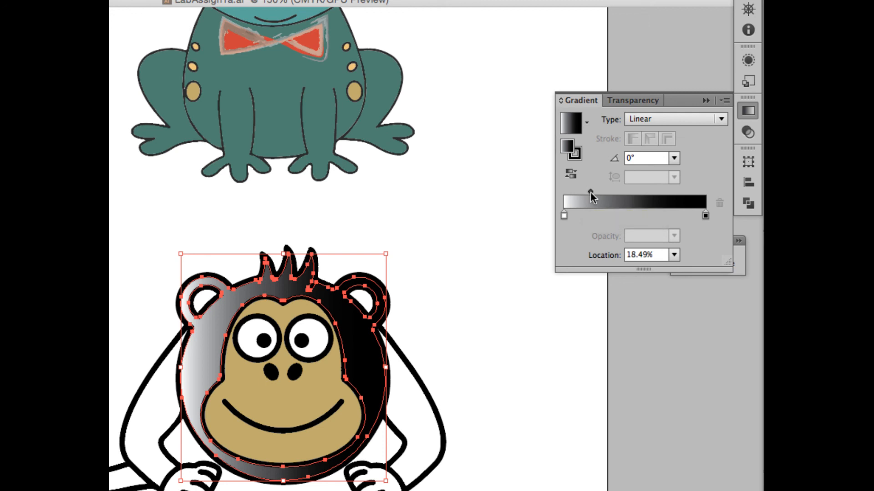
left_click_drag(591, 192, 636, 193)
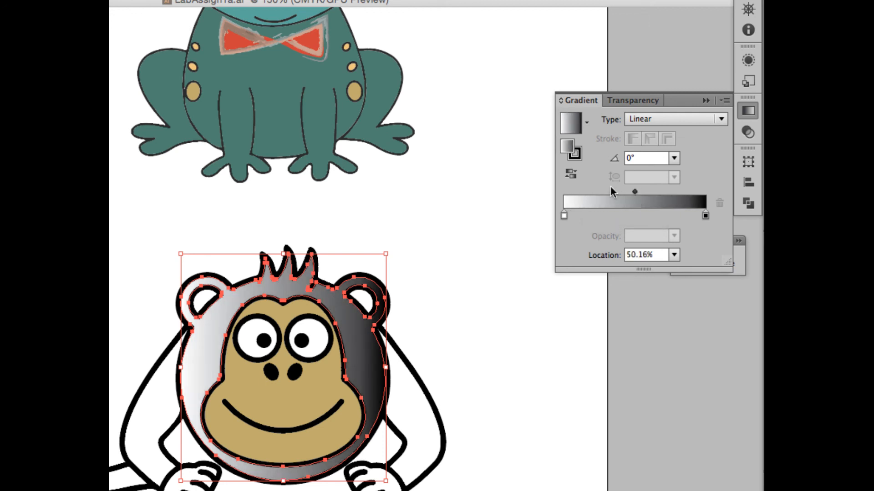
Step: Recolor the white start stop of the monkey head's gradient to yellow FEE900, using the RGB color mode
double_click(563, 214)
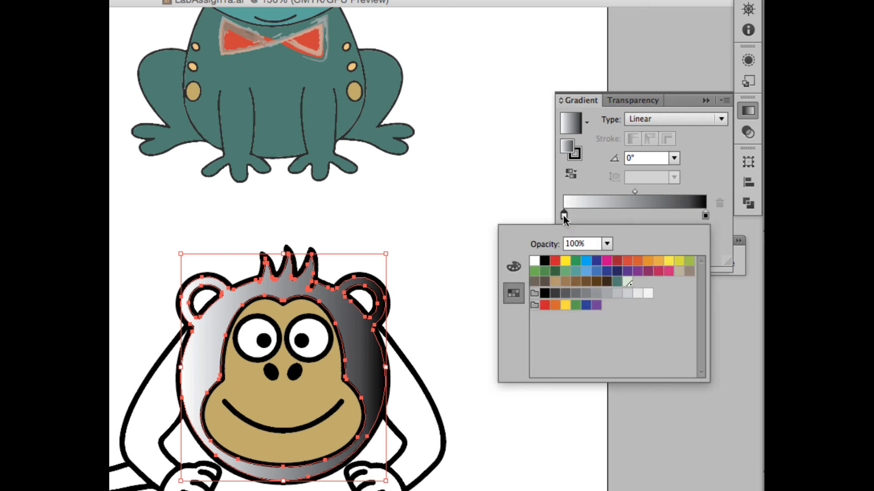
left_click(515, 265)
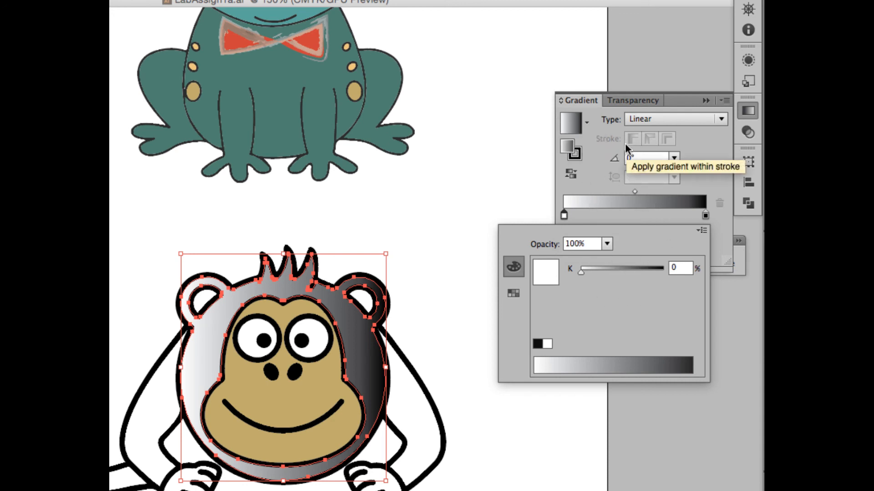
left_click(701, 232)
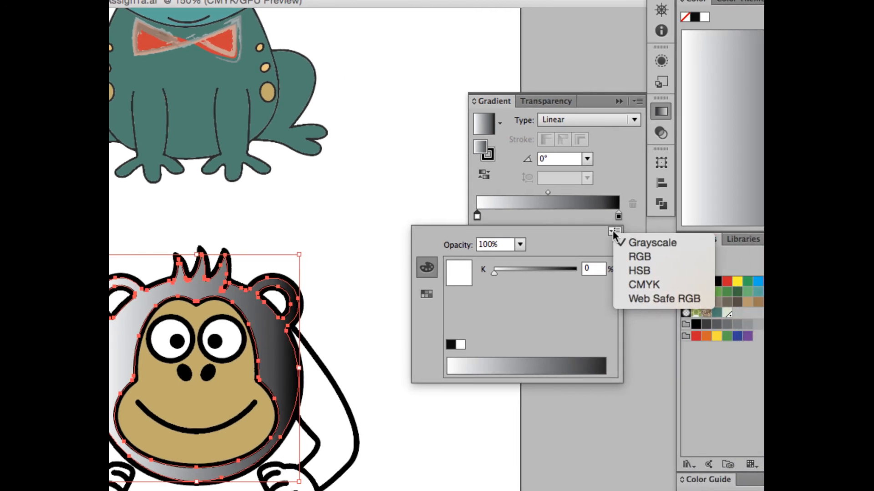
left_click(636, 257)
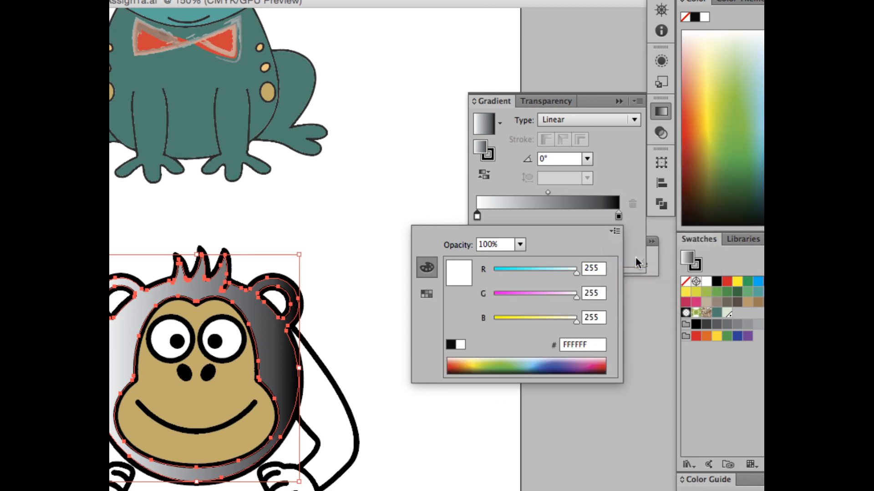
left_click(474, 364)
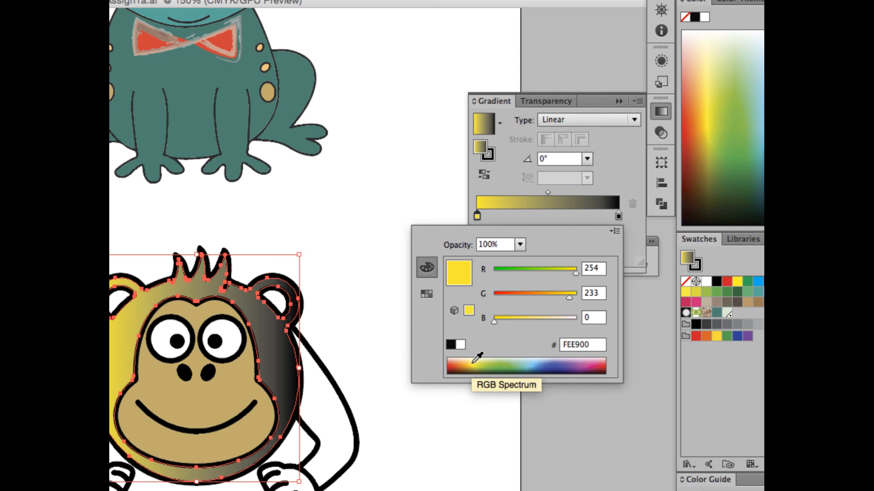
left_click(613, 230)
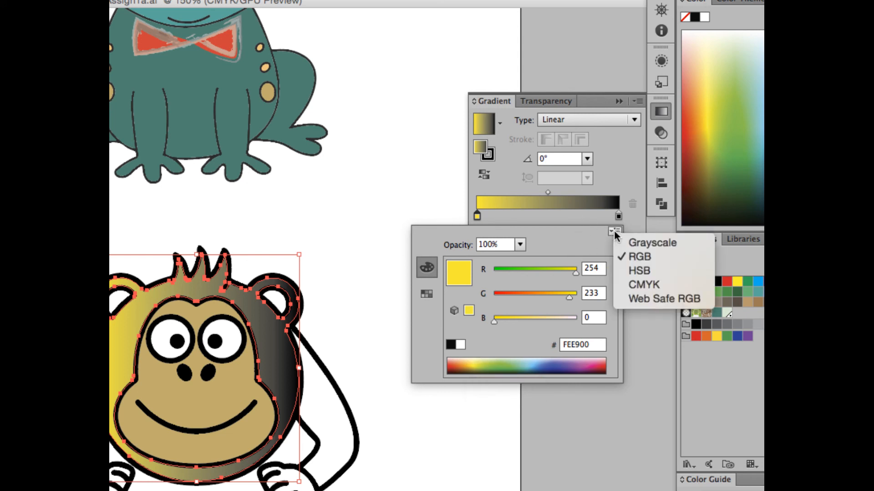
left_click(636, 257)
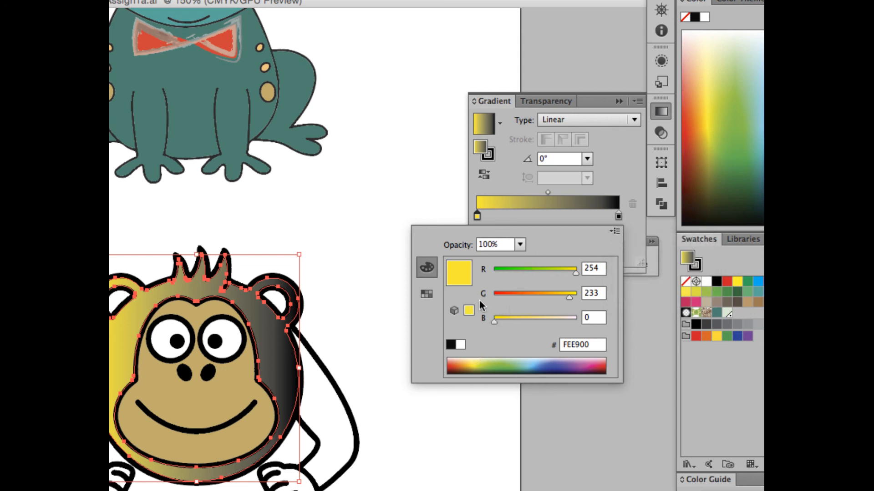
left_click(425, 291)
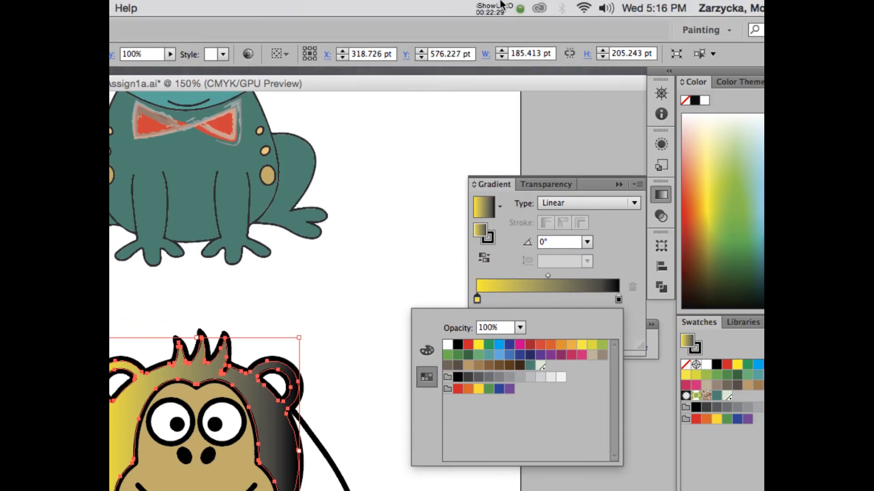
left_click(499, 7)
left_click(509, 51)
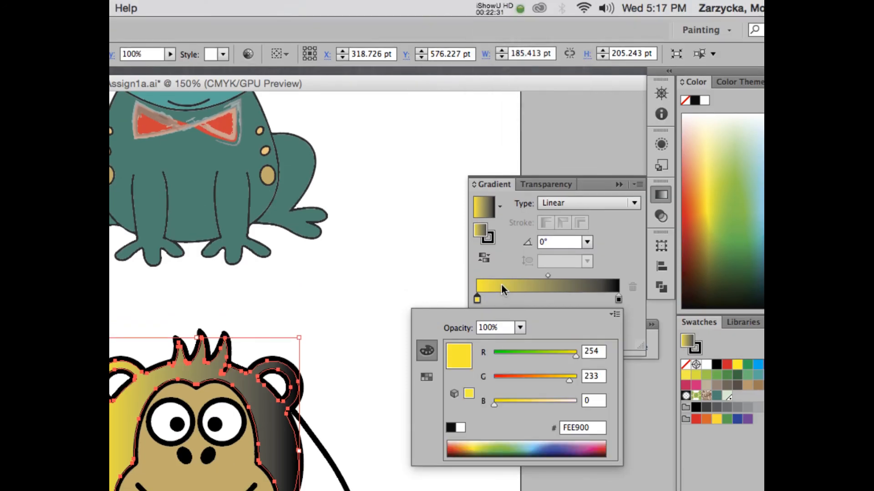
Step: Add a middle color stop at about 52% of the head gradient and color it with a brown swatch
left_click(579, 299)
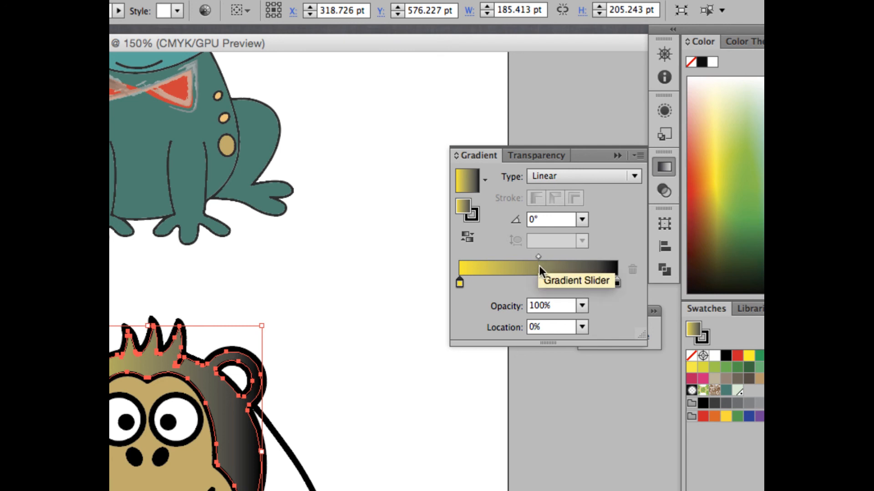
left_click(541, 278)
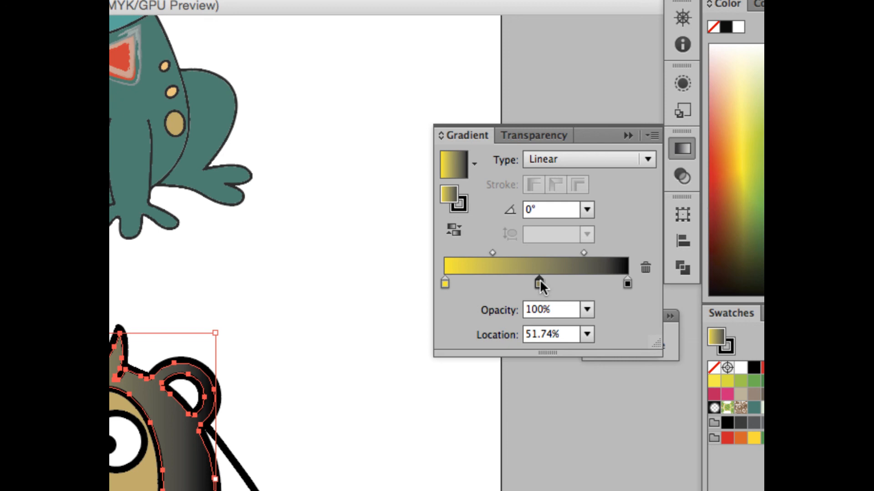
double_click(539, 281)
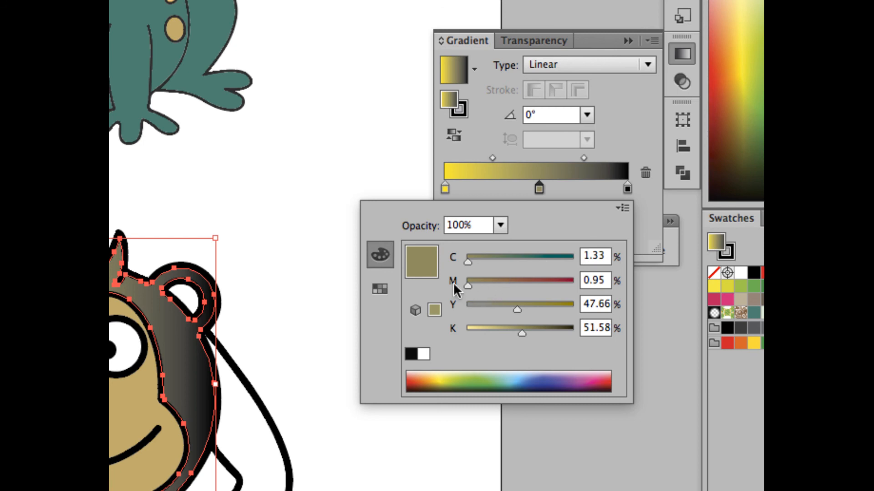
left_click(377, 289)
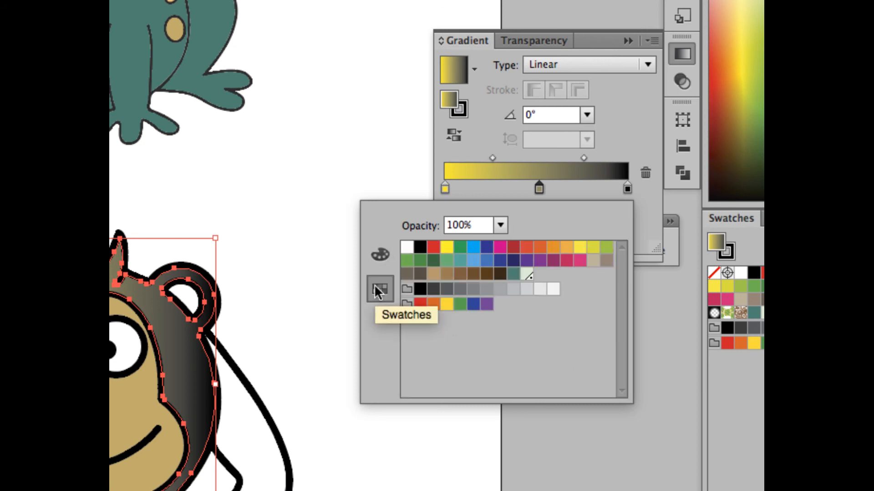
left_click(447, 274)
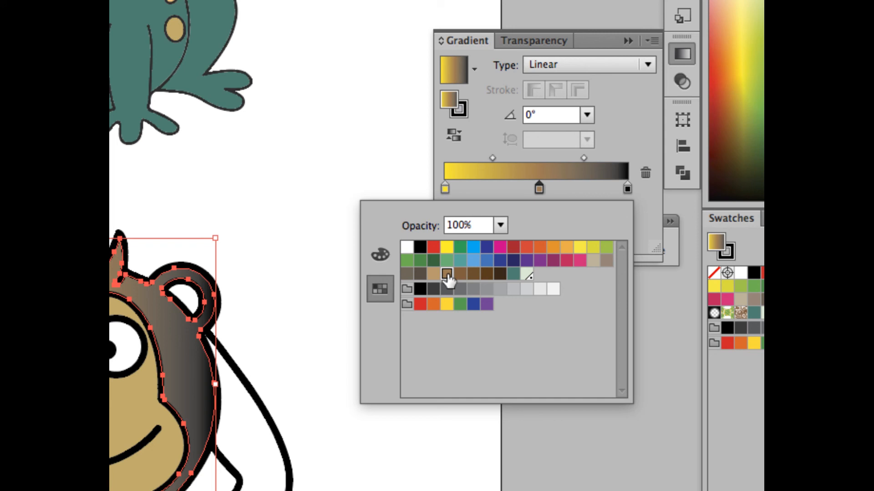
left_click(563, 196)
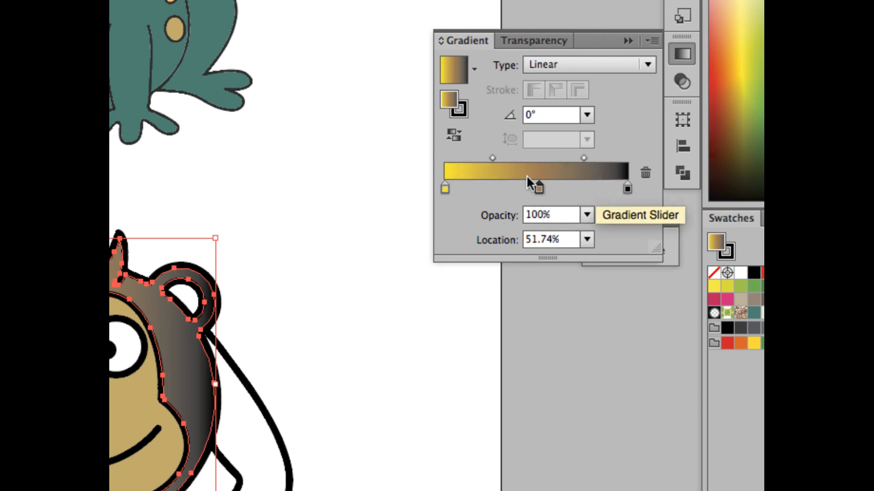
Step: Try five extra color stops along the head gradient, shift the brown stop to about 54%, and remove the extra stops
left_click(499, 186)
left_click(577, 186)
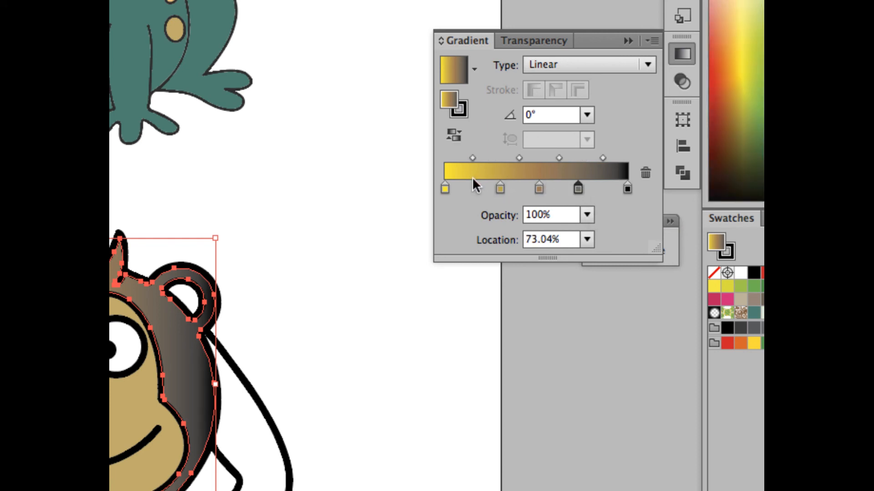
left_click(474, 186)
left_click_drag(538, 187, 544, 186)
left_click(577, 186)
left_click(602, 186)
left_click(528, 184)
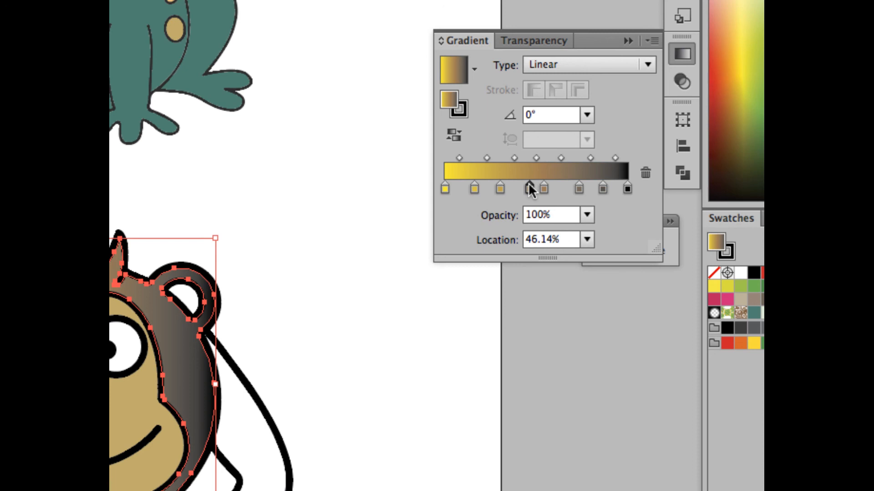
left_click_drag(528, 183, 493, 223)
left_click_drag(578, 188, 608, 225)
left_click(602, 189)
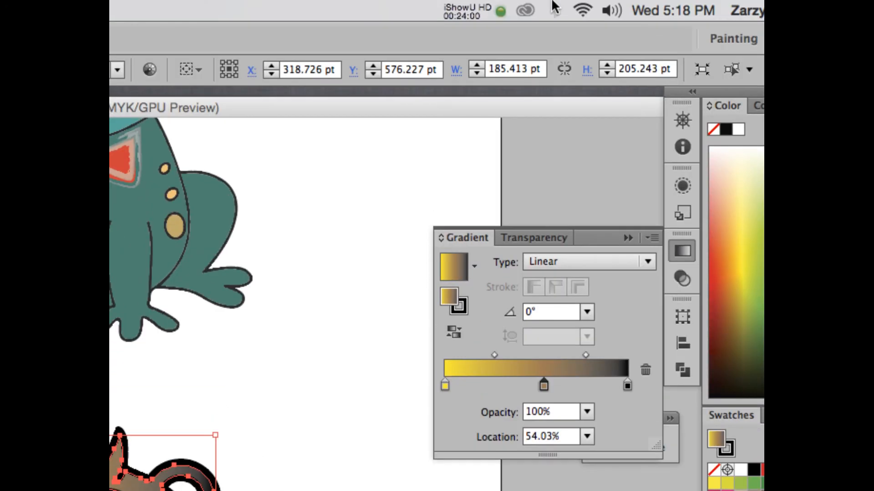
left_click(468, 10)
left_click(469, 69)
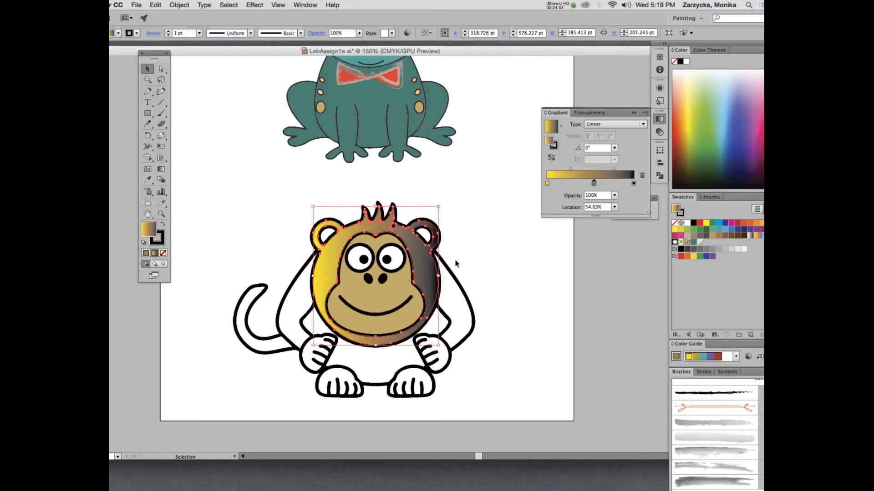
key("super+alt")
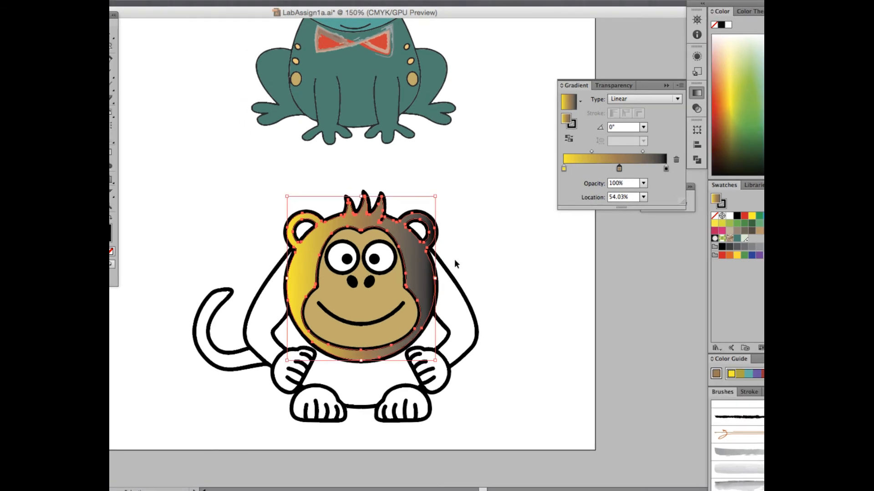
left_click(644, 127)
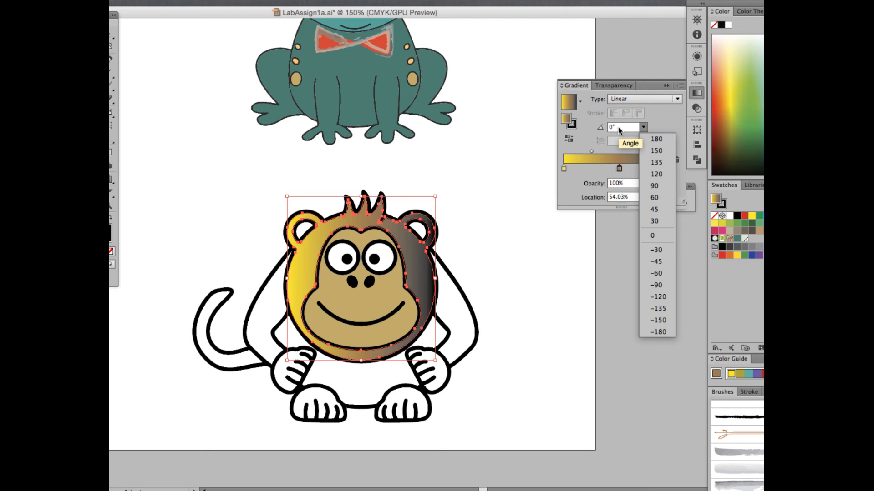
left_click(665, 116)
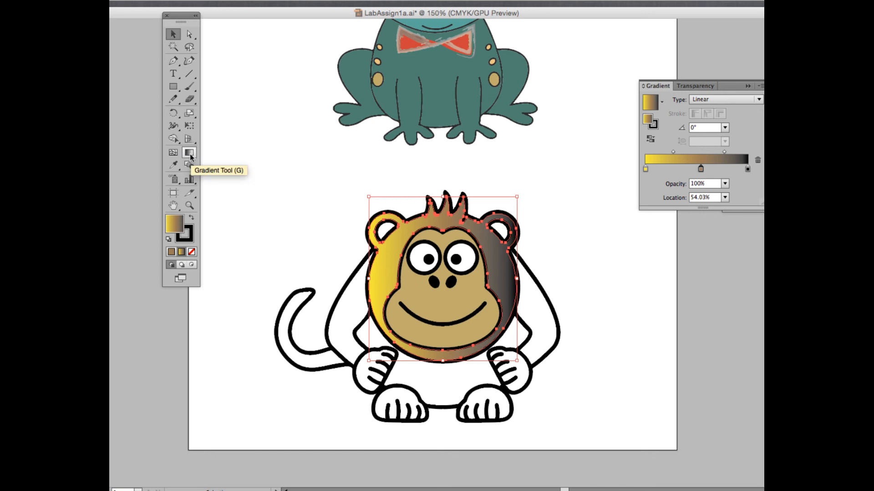
Step: Rotate the head's gradient to a vertical 90° angle with the Gradient tool
left_click(189, 154)
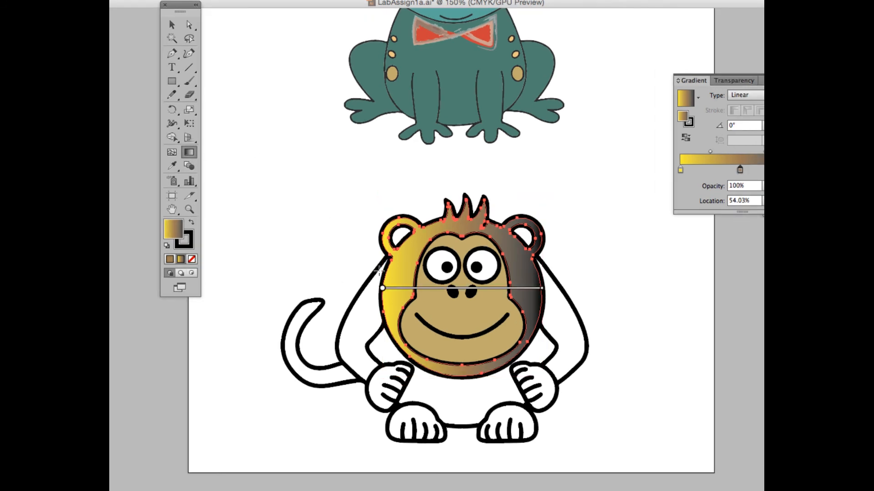
mouse_move(385, 290)
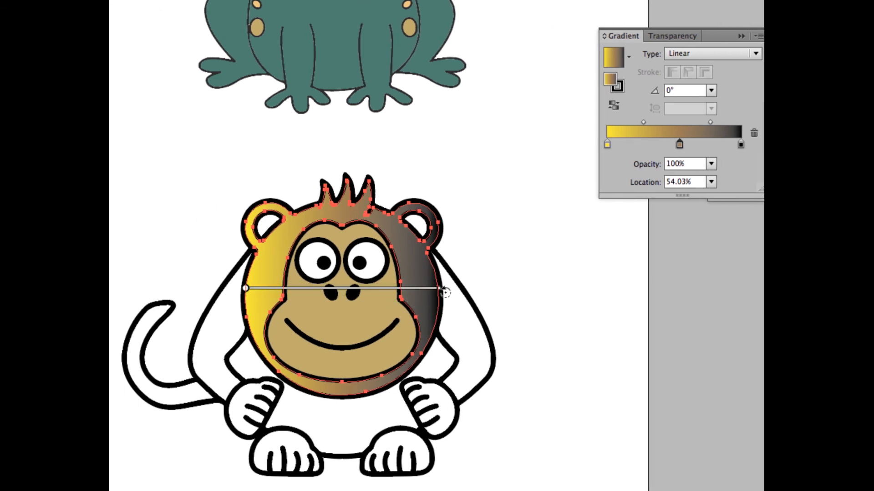
mouse_move(445, 293)
left_mouse_down()
mouse_move(419, 224)
mouse_move(363, 170)
mouse_move(279, 147)
mouse_move(254, 149)
left_mouse_up()
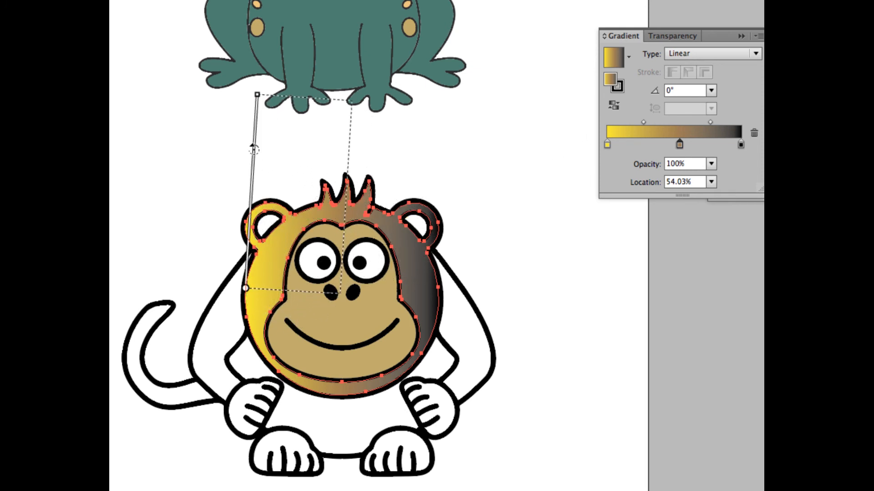
left_click_drag(253, 149, 254, 149)
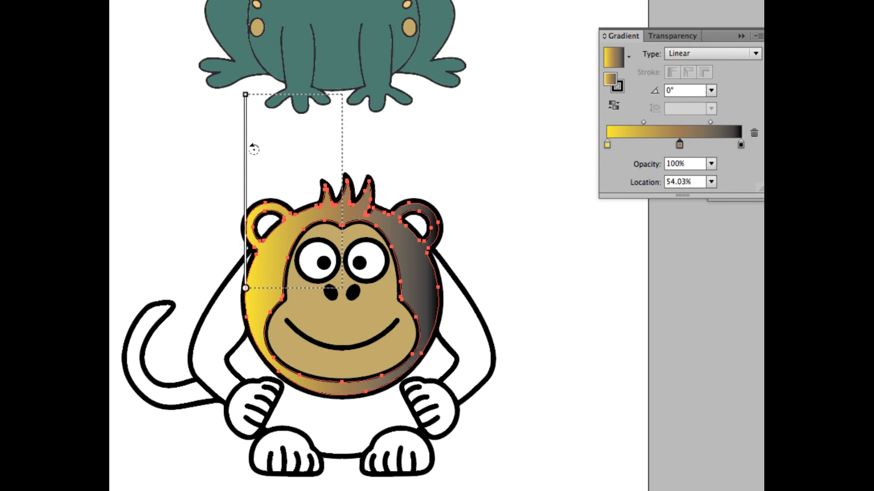
left_click_drag(254, 149, 254, 149)
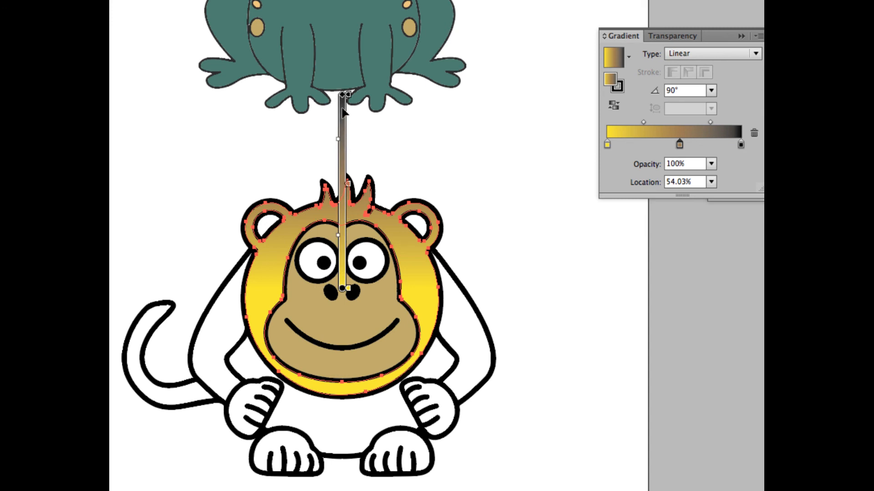
Step: Move the gradient down over the head and shorten it to run from yellow at the chin to black just below the hair
left_click_drag(343, 112, 341, 208)
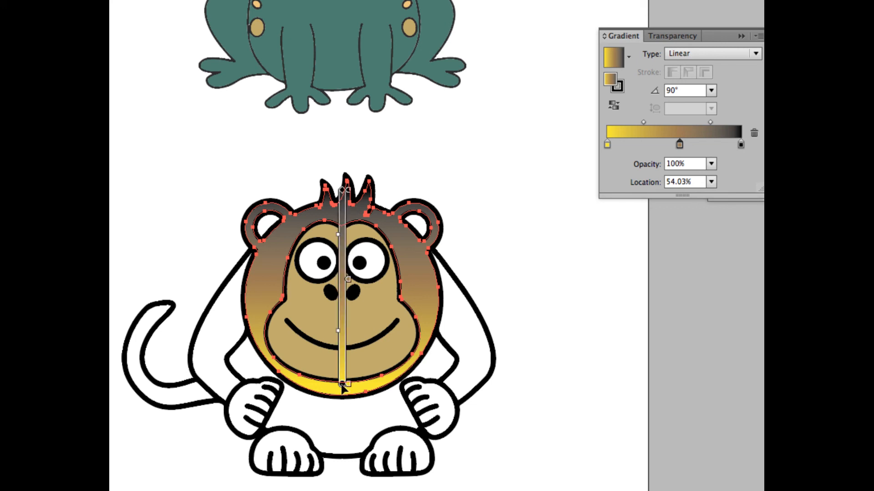
mouse_move(342, 385)
left_mouse_down()
mouse_move(343, 370)
mouse_move(341, 379)
mouse_move(358, 379)
mouse_move(342, 377)
left_mouse_up()
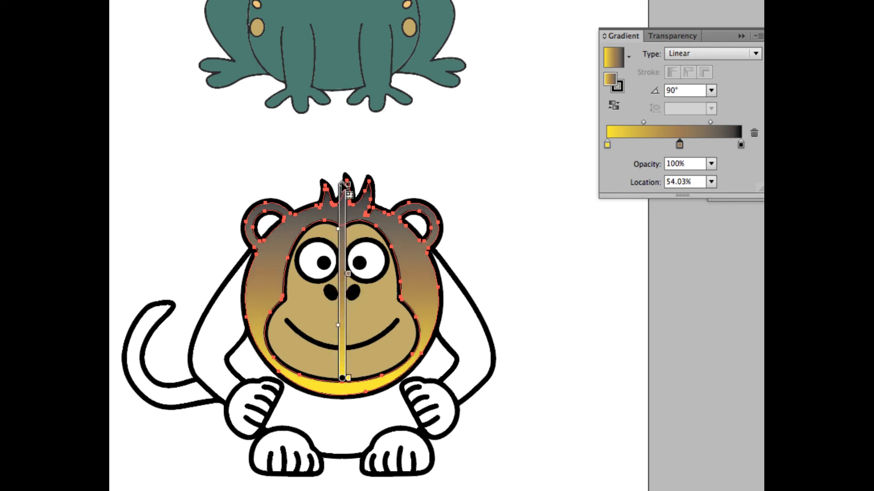
left_click_drag(342, 183, 342, 209)
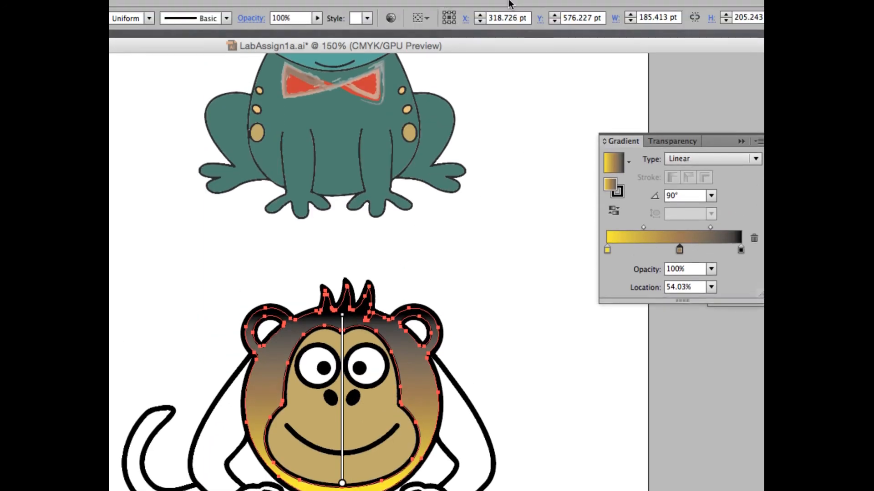
left_click(627, 8)
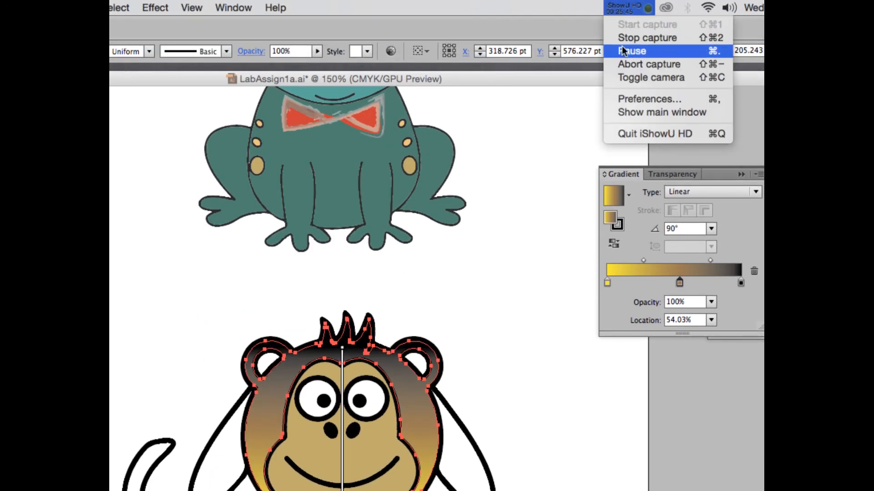
left_click(623, 50)
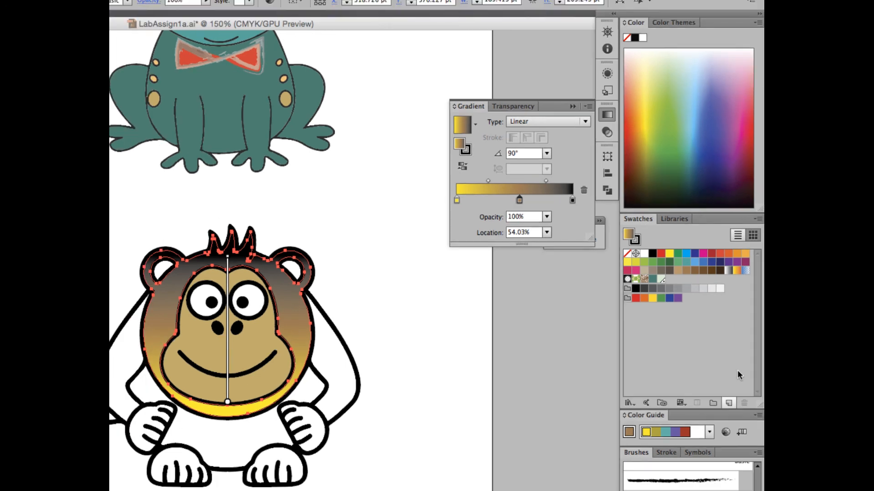
Step: Save the head's gradient as a new swatch named "yellow-brown-black"
left_click(725, 404)
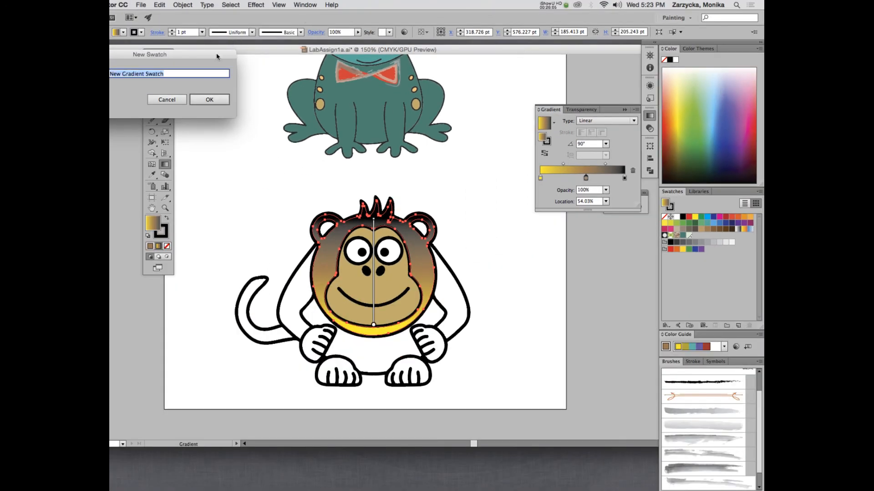
left_click_drag(218, 57, 435, 143)
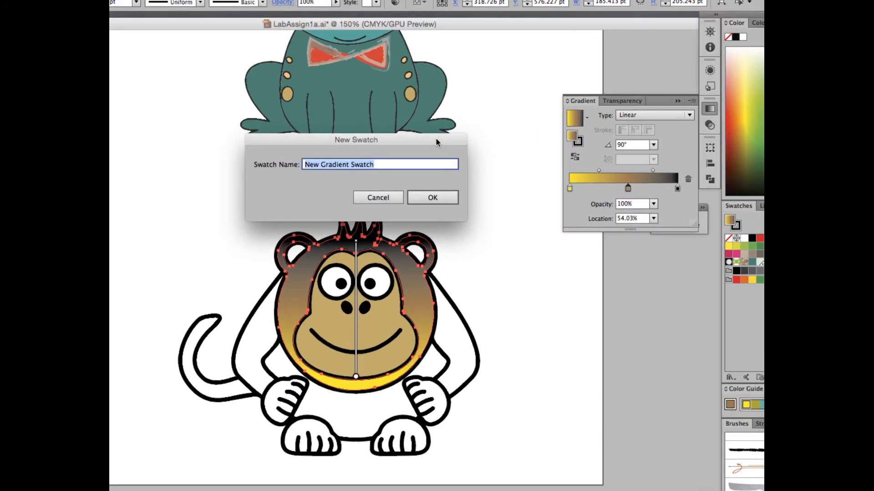
type("yellow-")
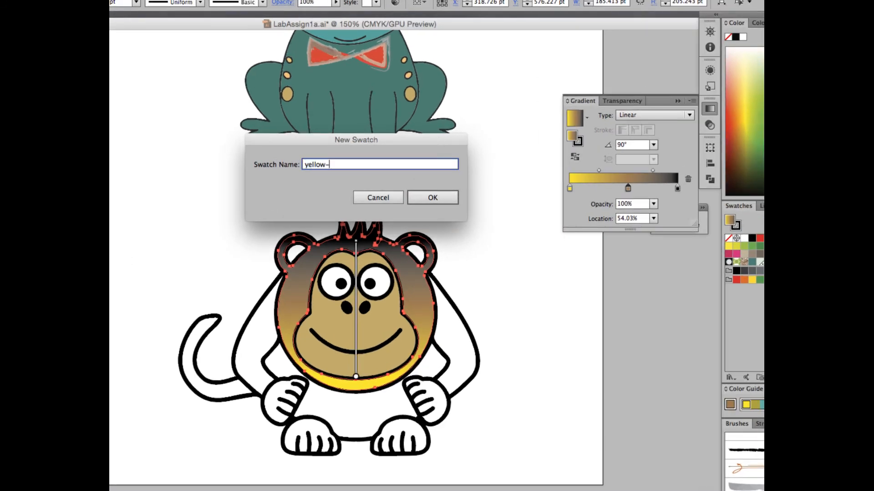
type("brown-black")
left_click(434, 204)
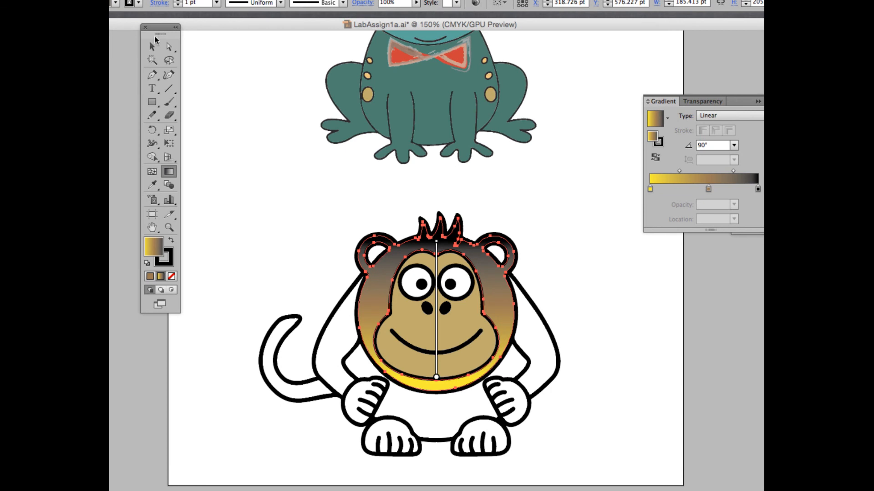
Step: Fill the monkey's body with the yellow-brown-black gradient and rotate it to a vertical -90° angle with the Gradient tool
left_click(126, 47)
left_click(435, 413)
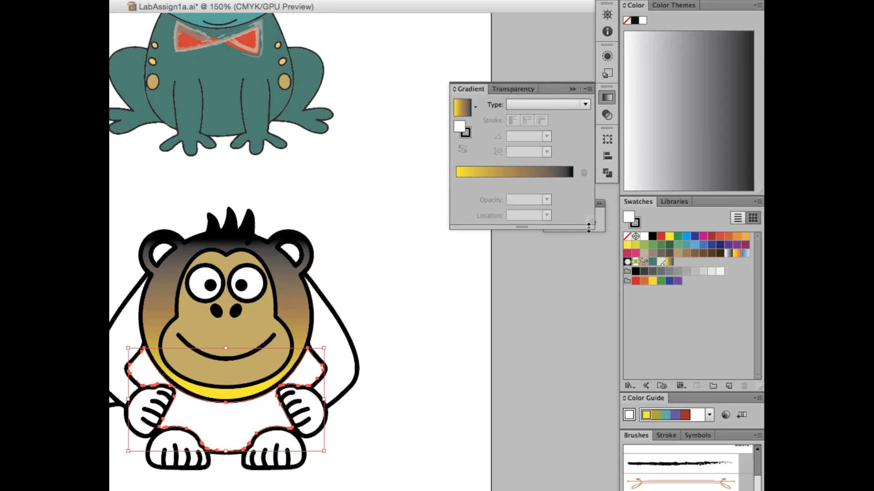
left_click(461, 109)
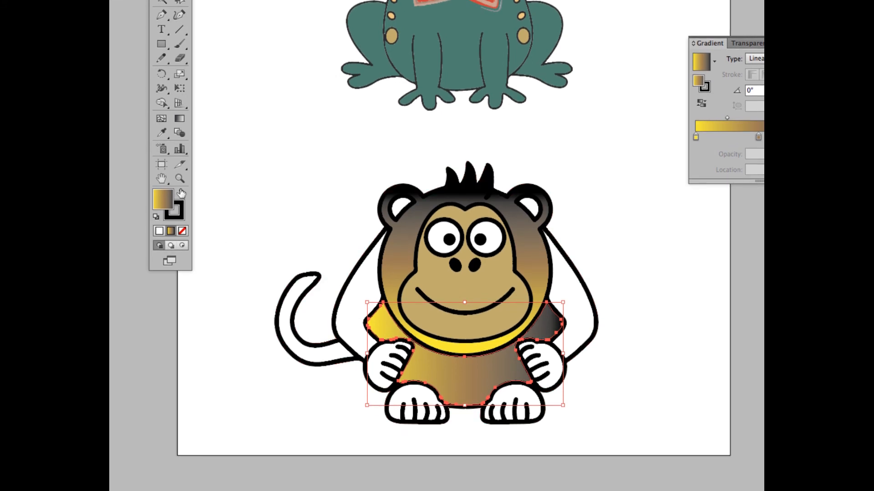
key("g")
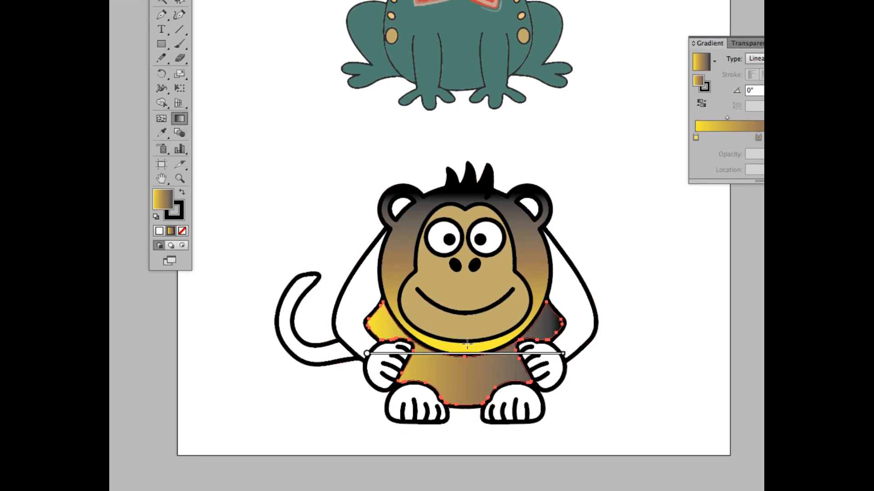
mouse_move(466, 360)
mouse_move(569, 355)
left_mouse_down()
mouse_move(542, 432)
mouse_move(497, 488)
mouse_move(400, 487)
mouse_move(361, 455)
left_mouse_up()
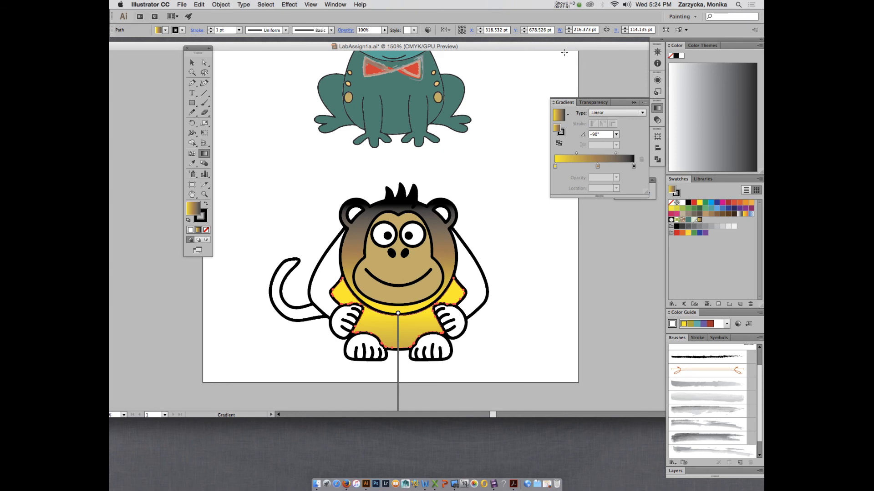
Step: Enlarge the document window to reach the gradient's far end and shorten the body's gradient to run from the chin down to between the feet
left_click_drag(576, 42, 547, 40)
left_click_drag(454, 42, 446, 43)
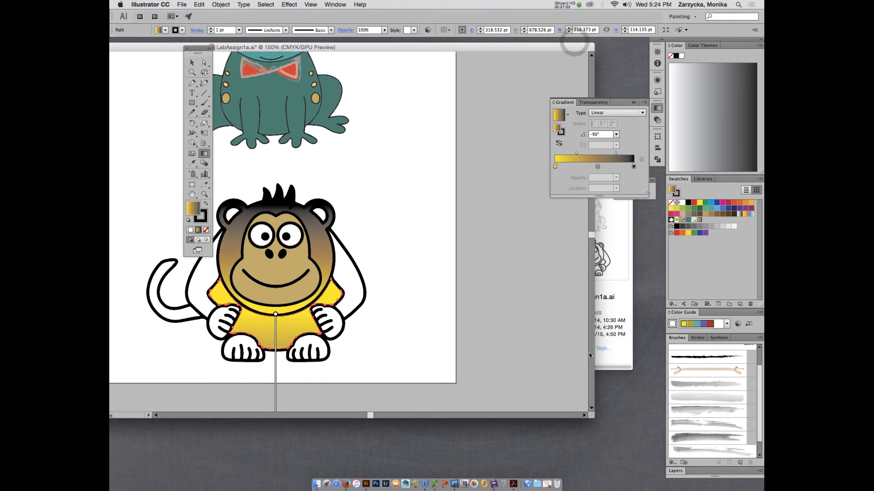
left_click_drag(591, 416, 657, 456)
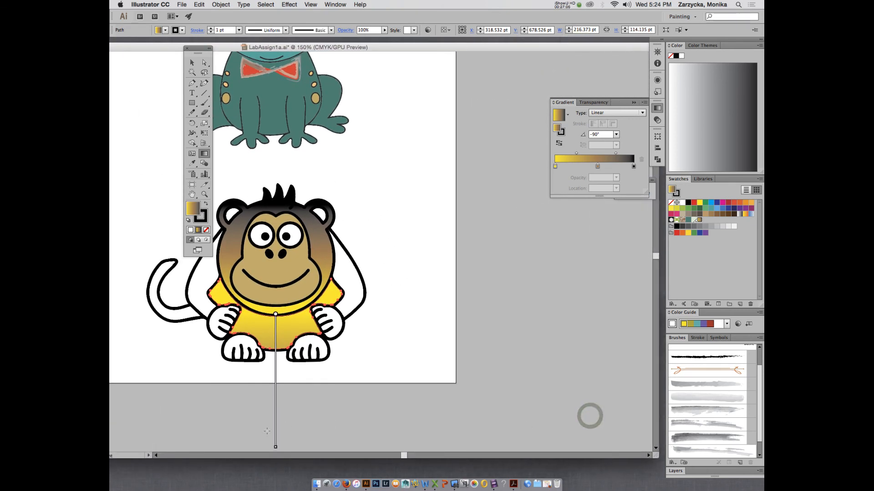
mouse_move(275, 447)
left_mouse_down()
mouse_move(276, 345)
mouse_move(276, 356)
left_mouse_up()
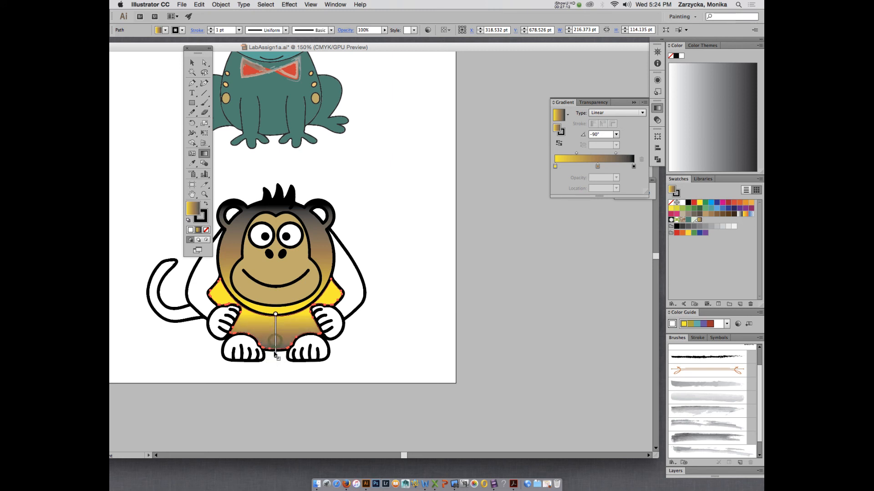
left_click_drag(275, 315, 275, 295)
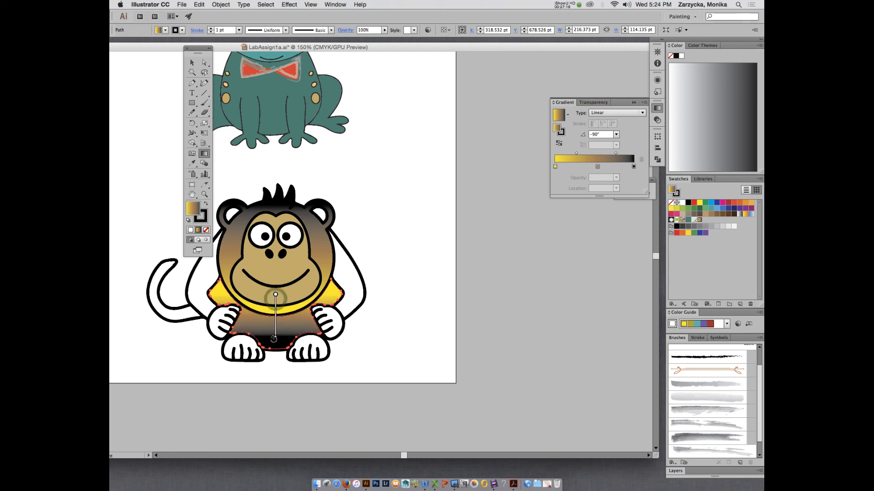
left_click_drag(276, 337, 276, 346)
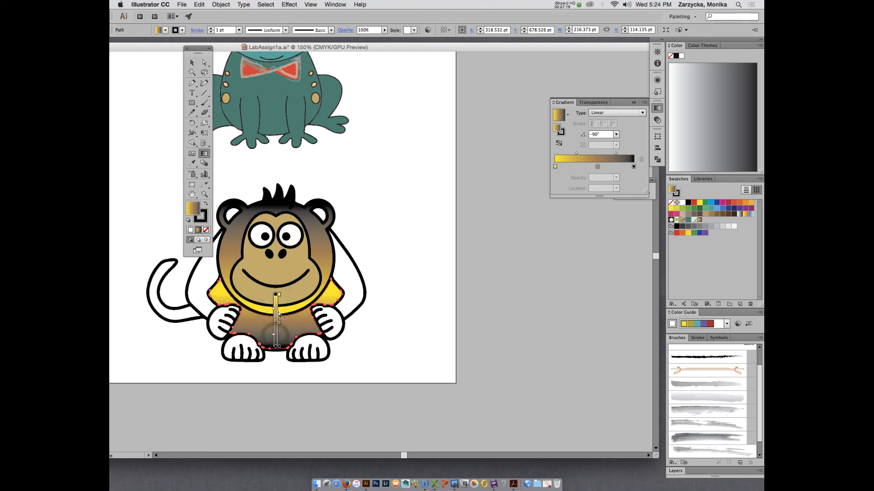
left_click_drag(276, 314, 275, 320)
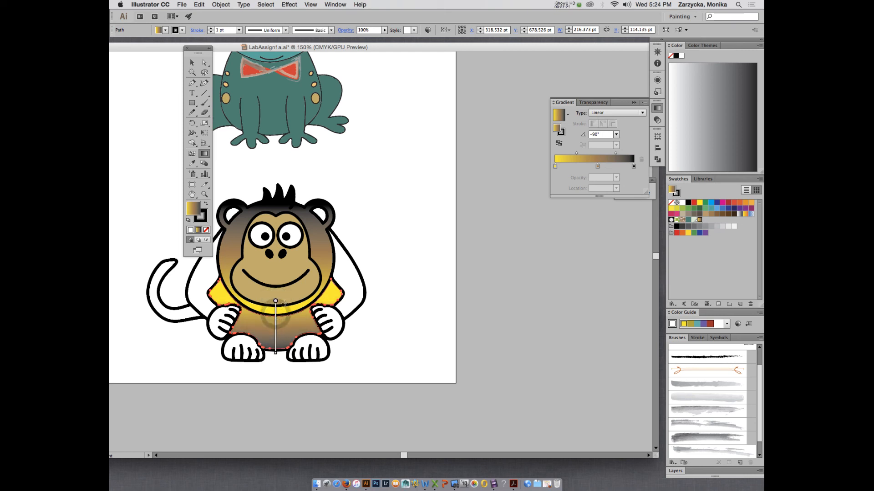
left_click(567, 4)
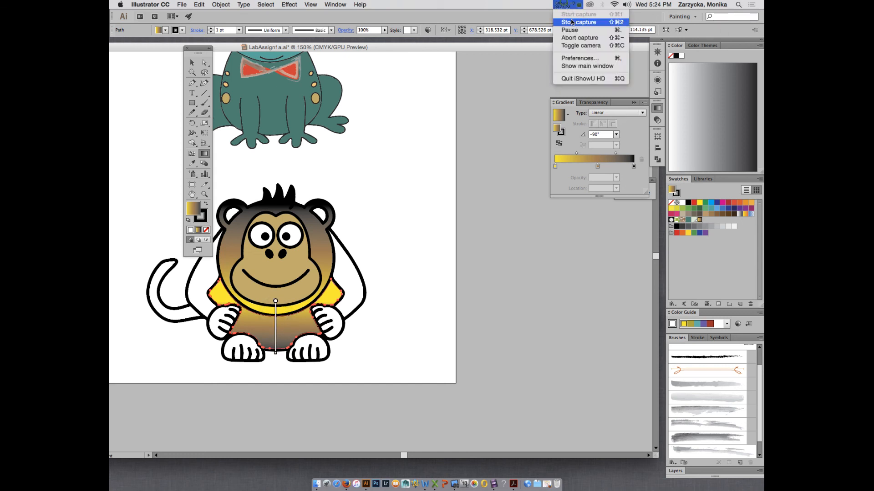
left_click(568, 29)
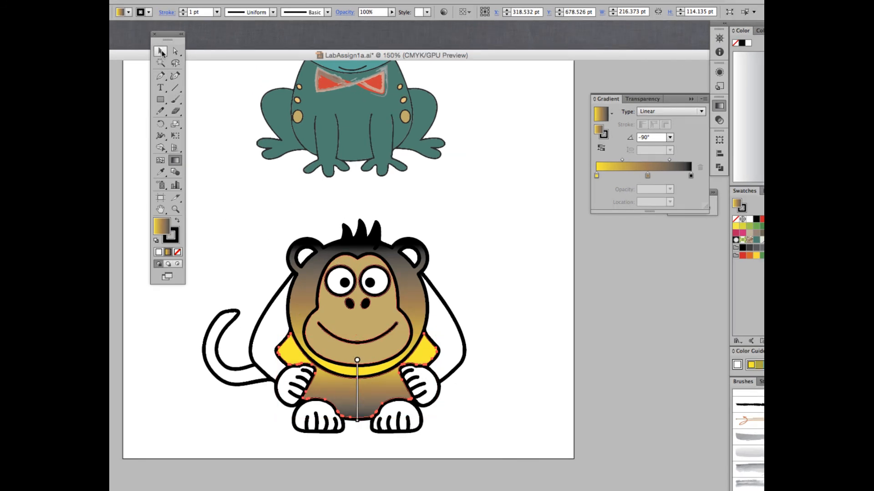
Step: Fill the monkey's arm beside the tail with the yellow-brown-black gradient and activate the Gradient tool
left_click(161, 51)
left_click(268, 326)
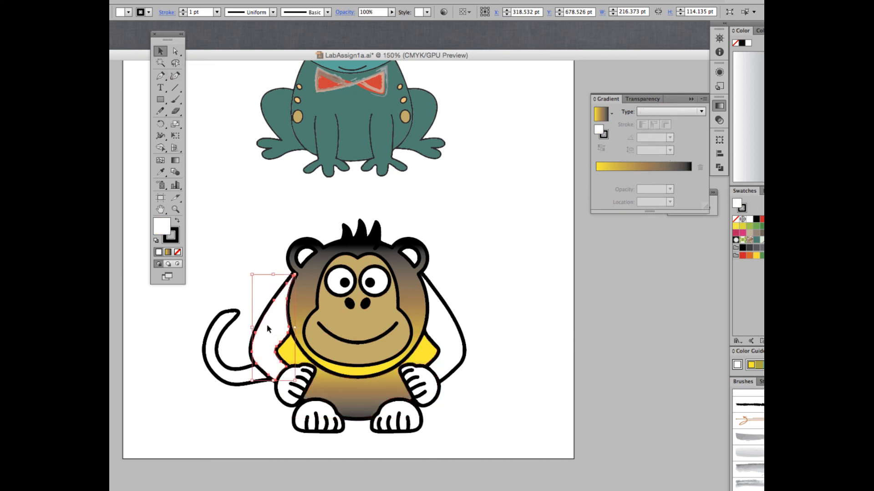
left_click(168, 253)
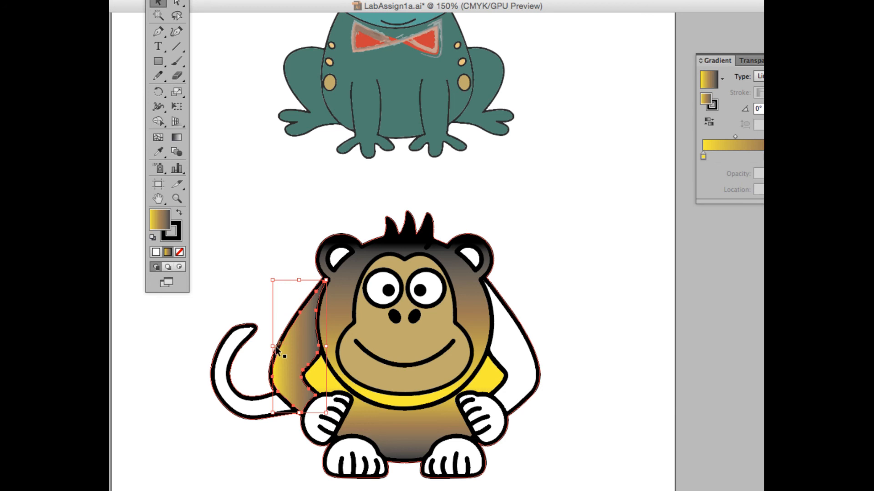
left_click(177, 137)
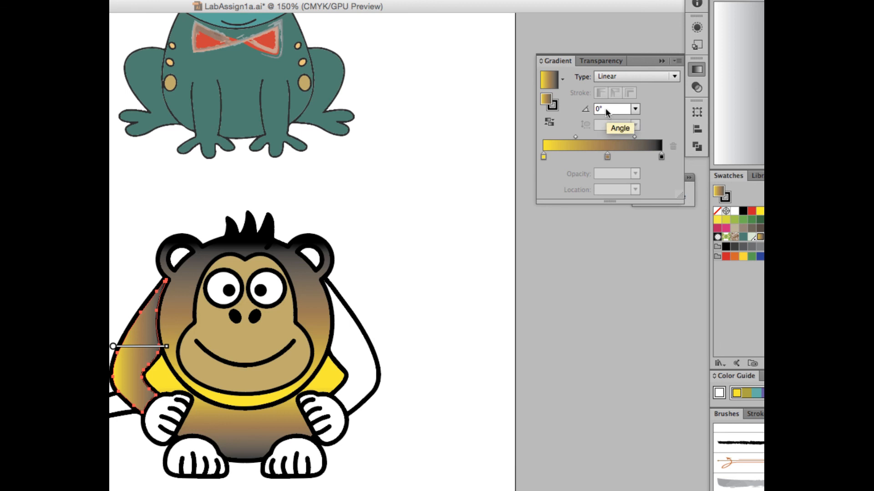
Step: Try a 90° gradient angle on the arm beside the tail and undo it
left_click(634, 110)
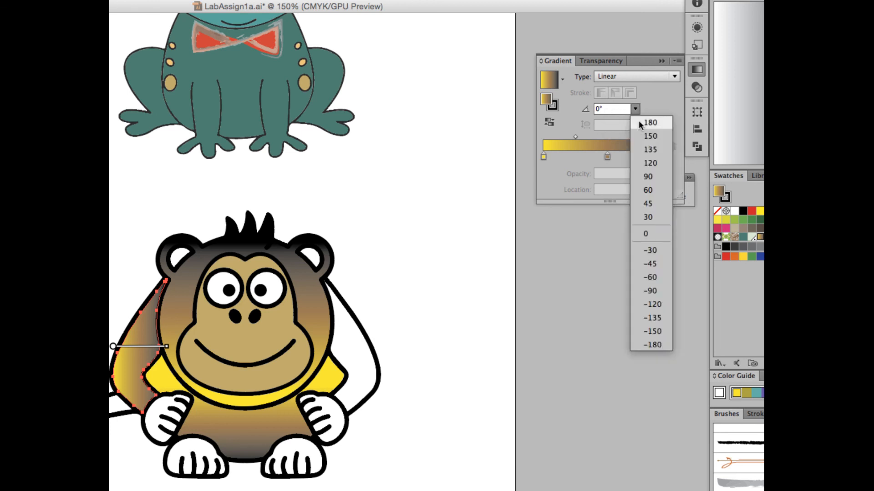
left_click(654, 177)
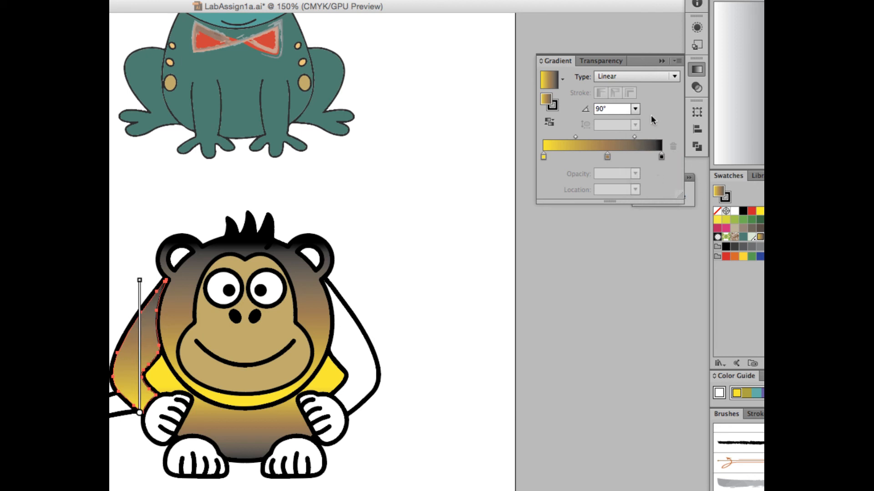
key("super+z")
Step: Set the gradient angle of the arm beside the tail to -180°
left_click(636, 109)
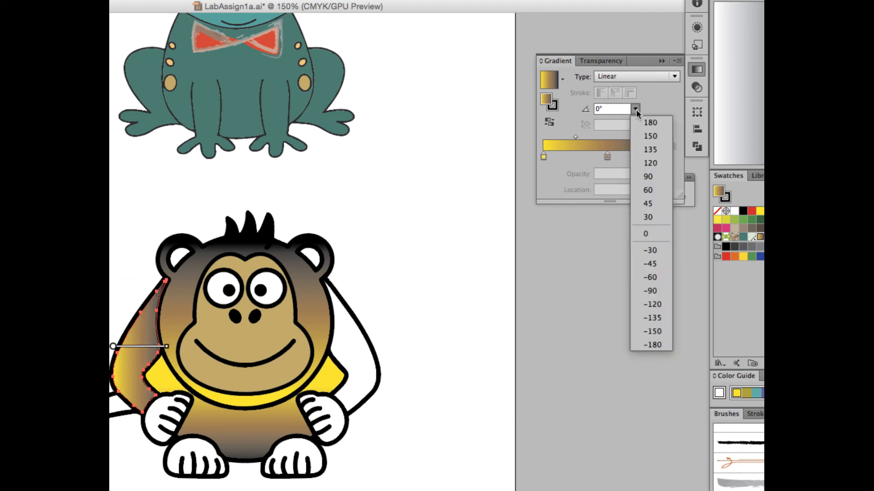
left_click(653, 345)
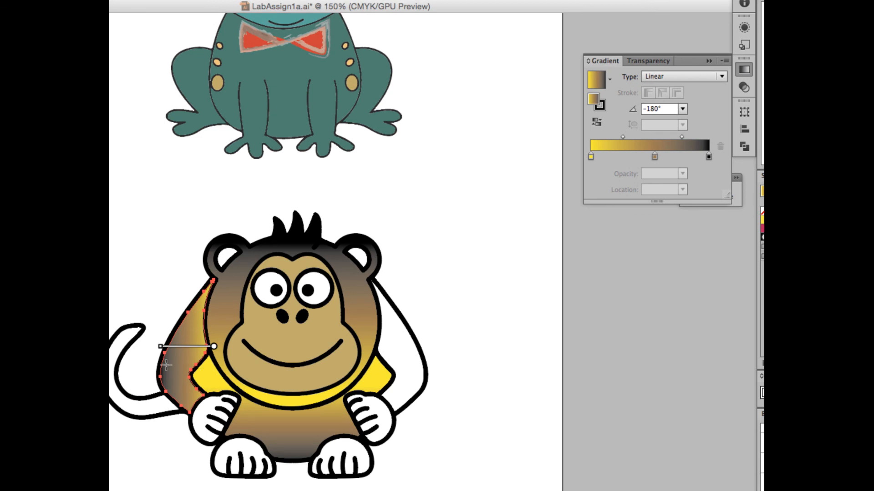
mouse_move(186, 345)
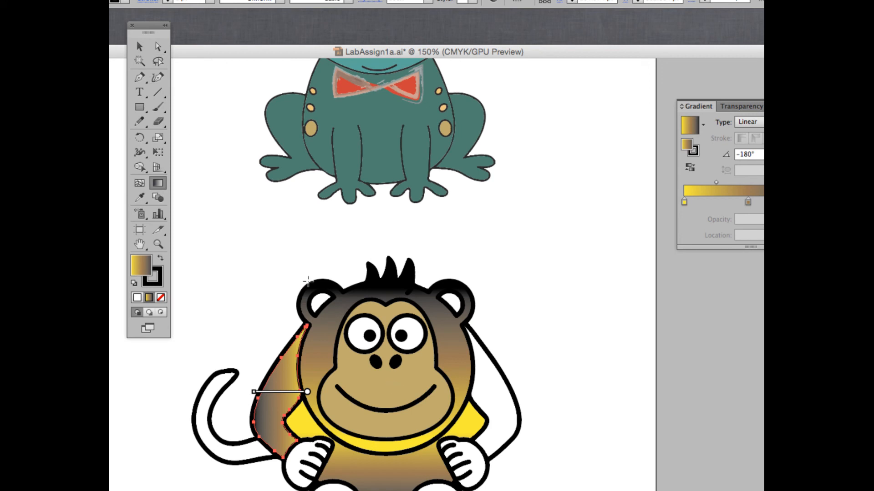
Step: Fill the monkey's other arm, away from the tail, with the same yellow-brown-black gradient
left_click(139, 47)
left_click(498, 412)
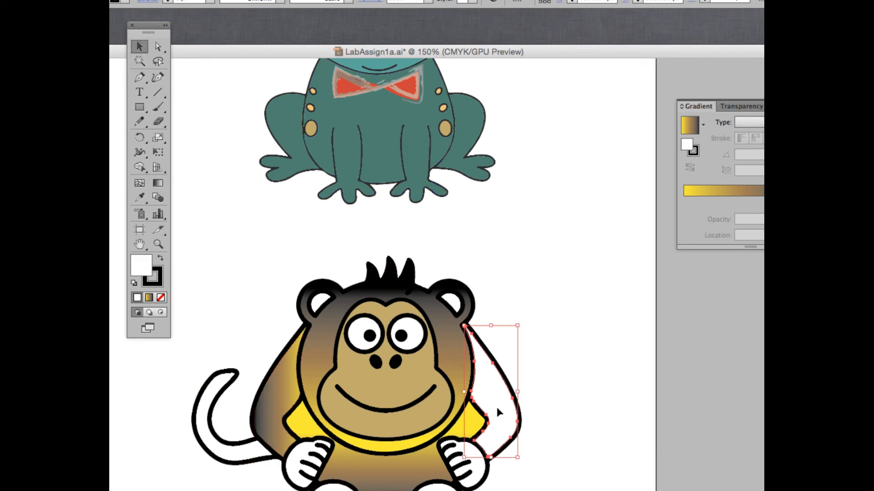
left_click(149, 299)
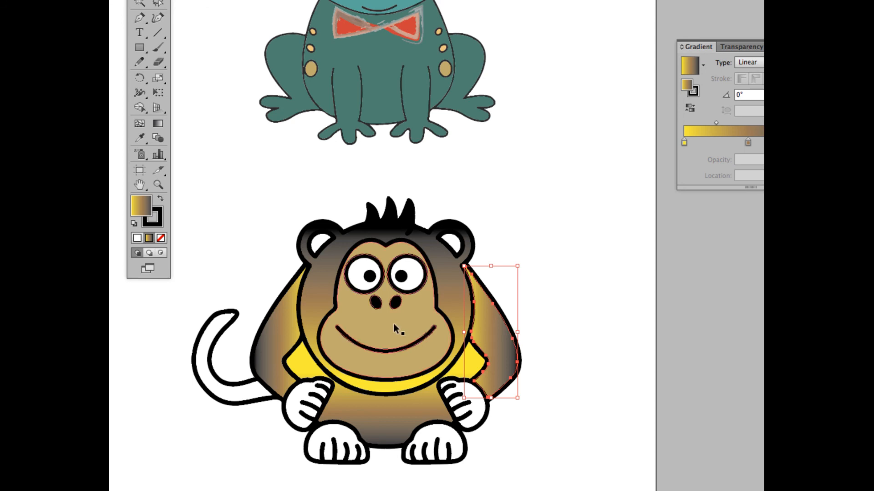
Step: Try a brown Earthtone swatch on both of the monkey's hands and feet, and fill them with the light peach one instead
left_click(308, 404)
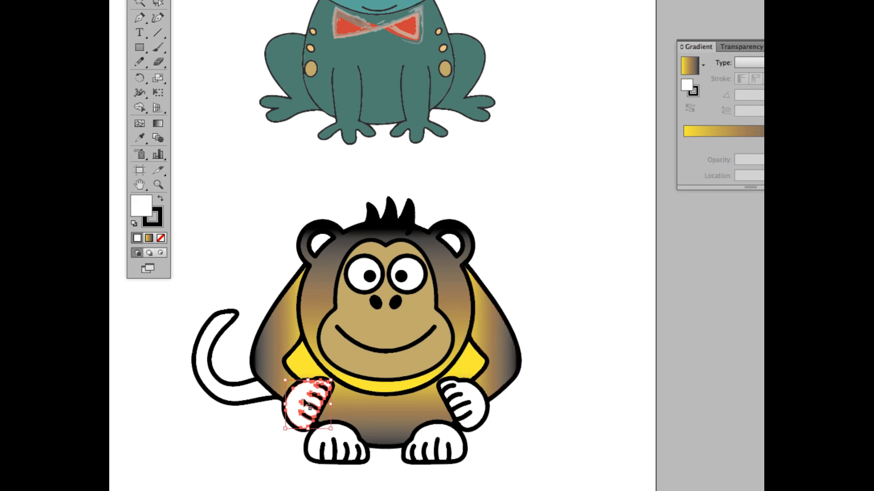
left_click(339, 441, "shift")
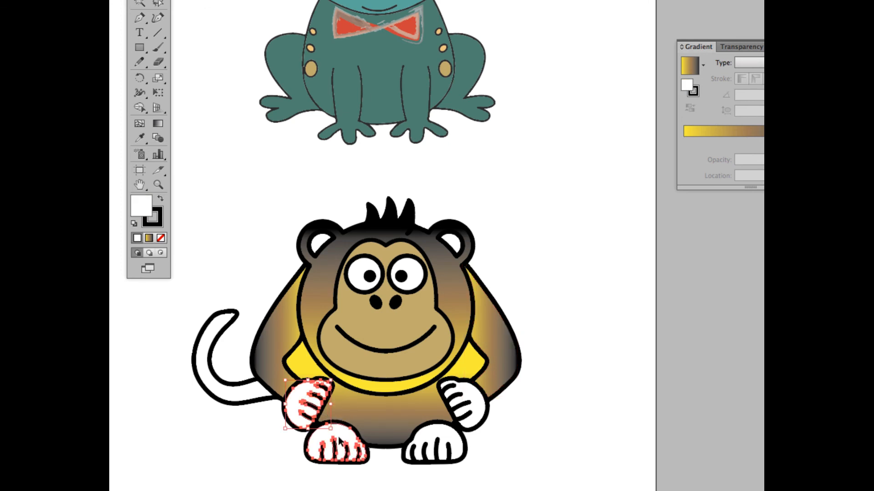
left_click(471, 405, "shift")
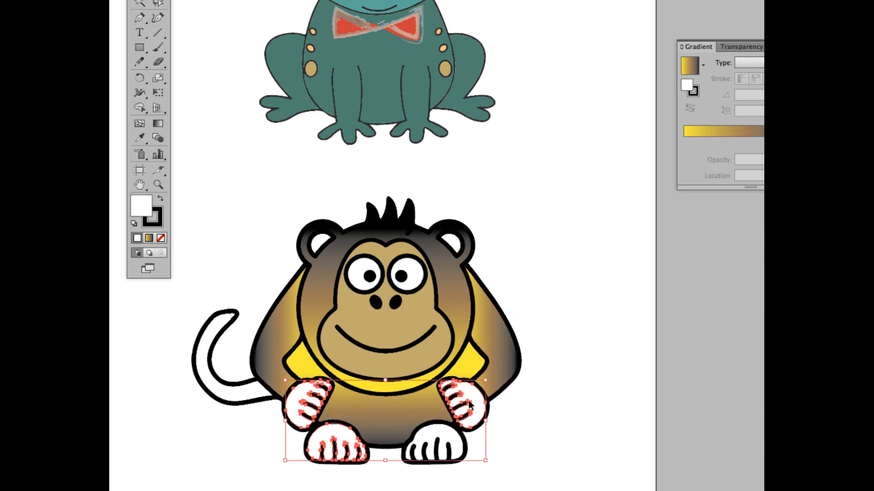
left_click(450, 447, "shift")
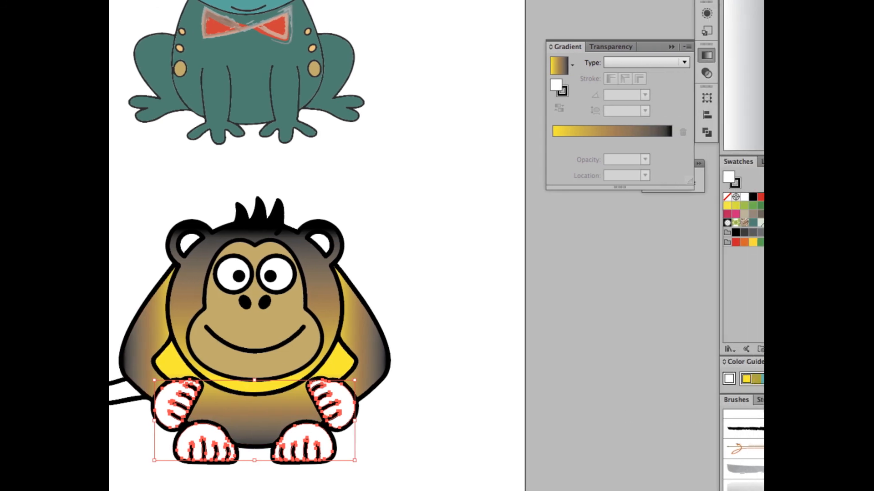
left_click(700, 185)
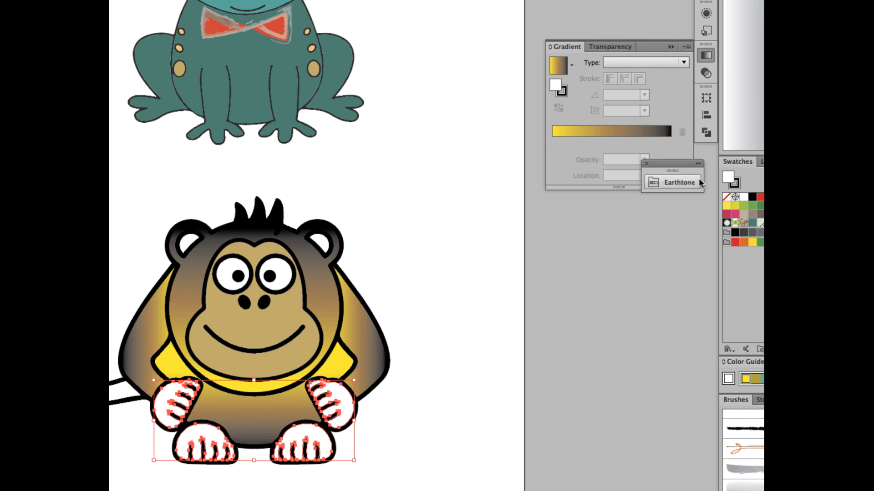
left_click(683, 183)
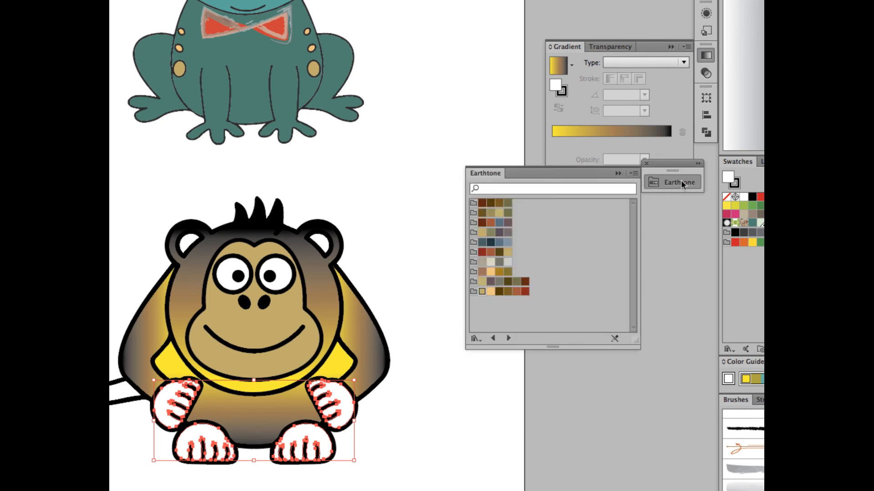
left_click(483, 271)
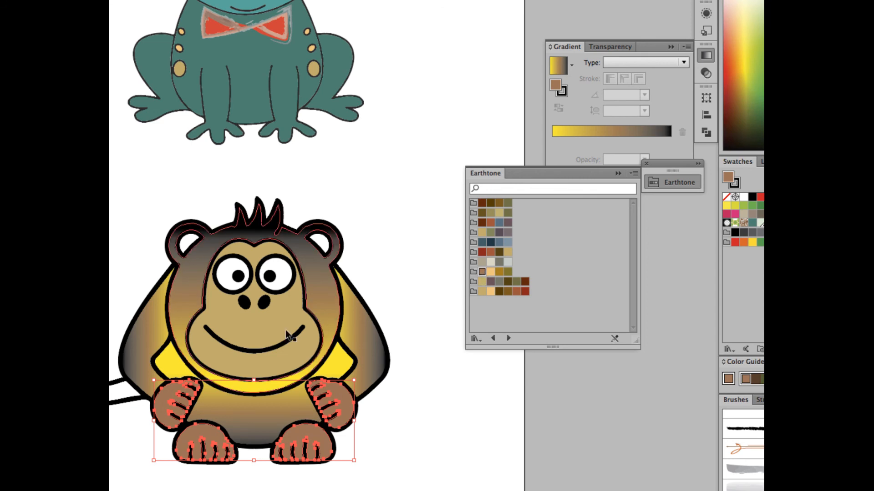
left_click(540, 292)
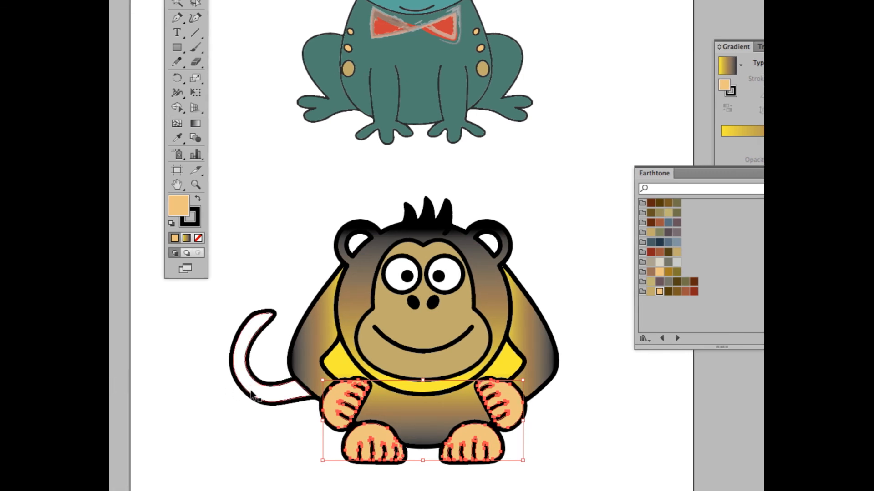
Step: Fill the monkey's tail with the dark purplish-gray Earthtone swatch
left_click(247, 389)
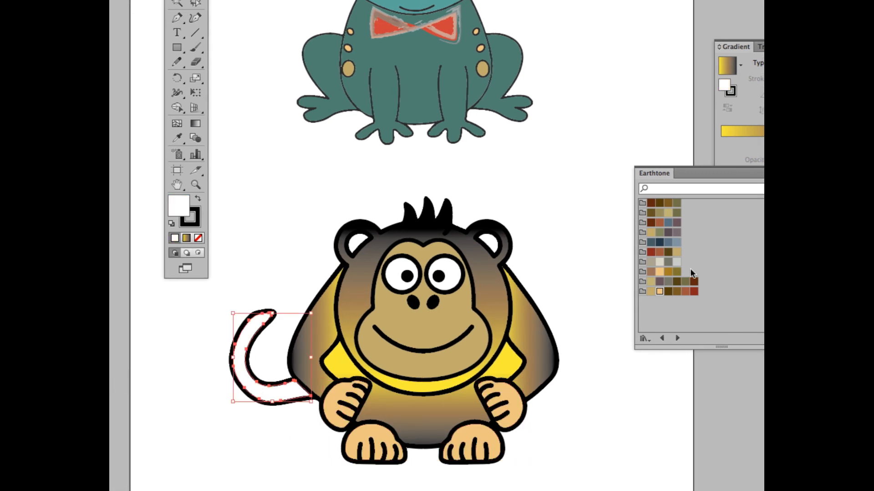
left_click(670, 233)
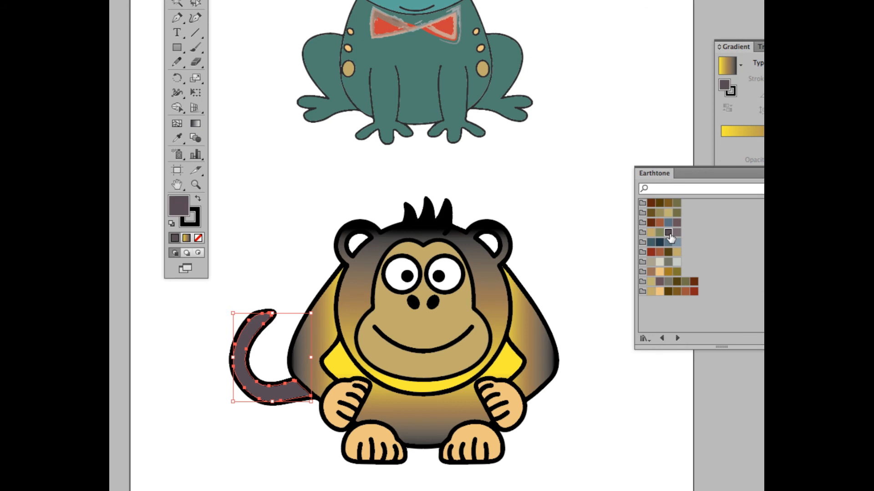
left_click(571, 226)
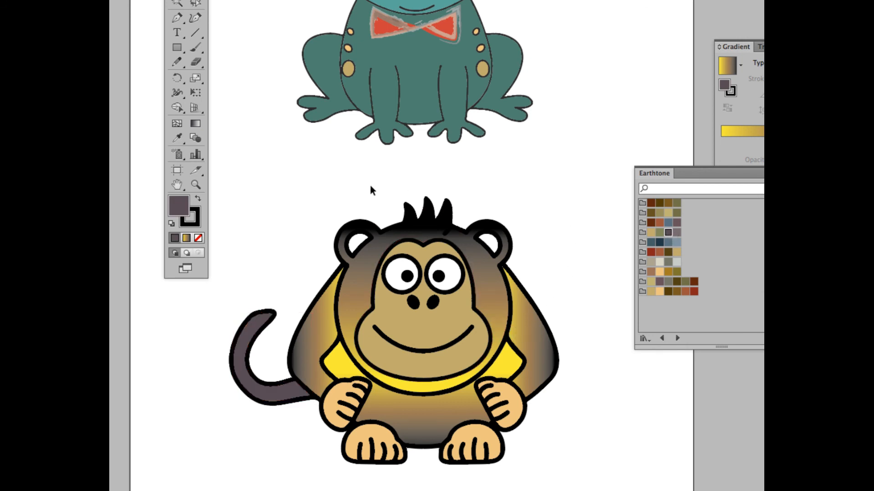
Step: Fill the white inner parts of both monkey ears with the golden-brown Earthtone swatch
left_click(357, 244)
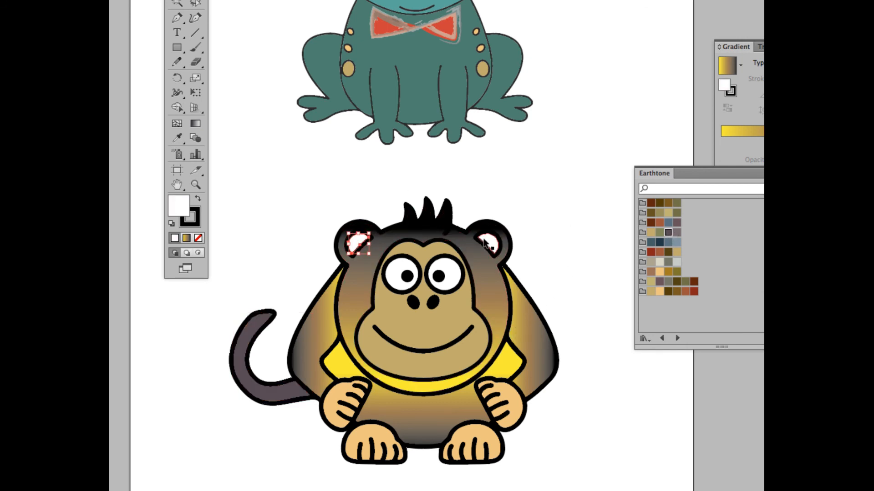
left_click(488, 241, "shift")
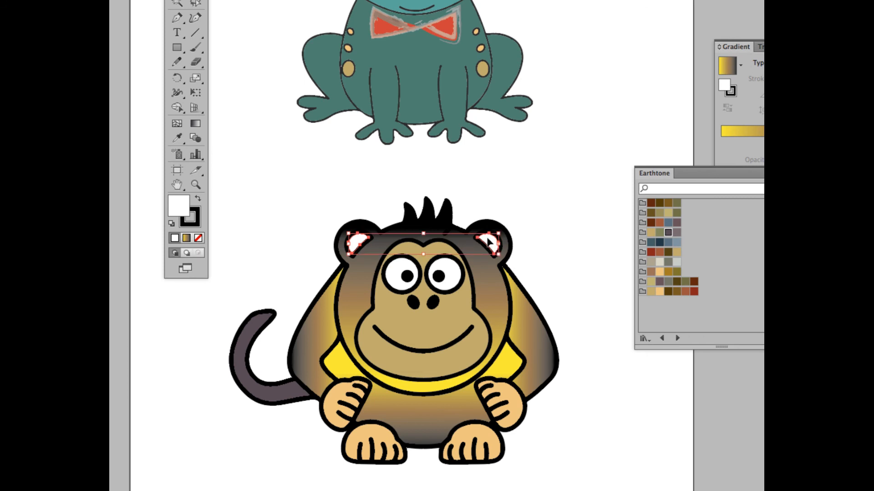
left_click(670, 272)
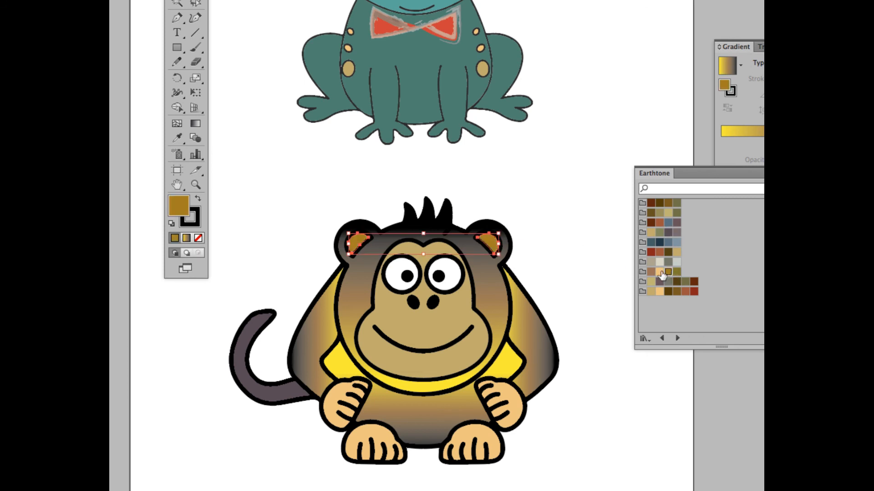
left_click(572, 215)
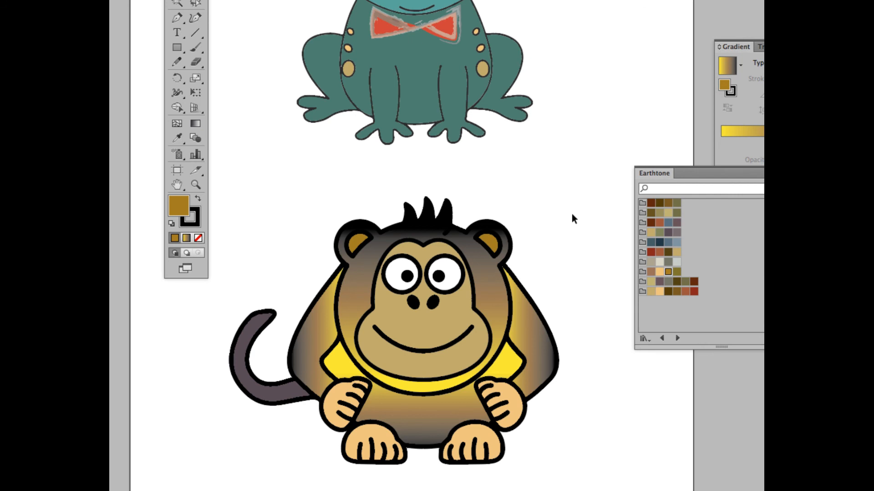
left_click(488, 241)
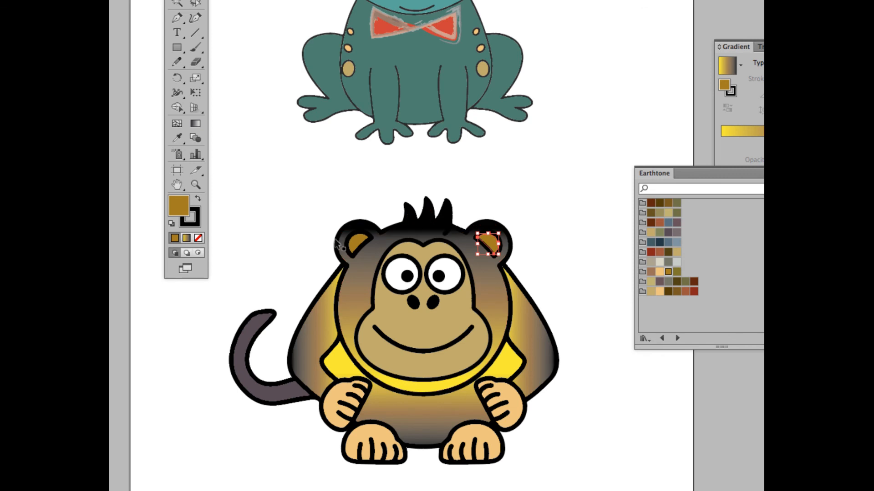
left_click(358, 241)
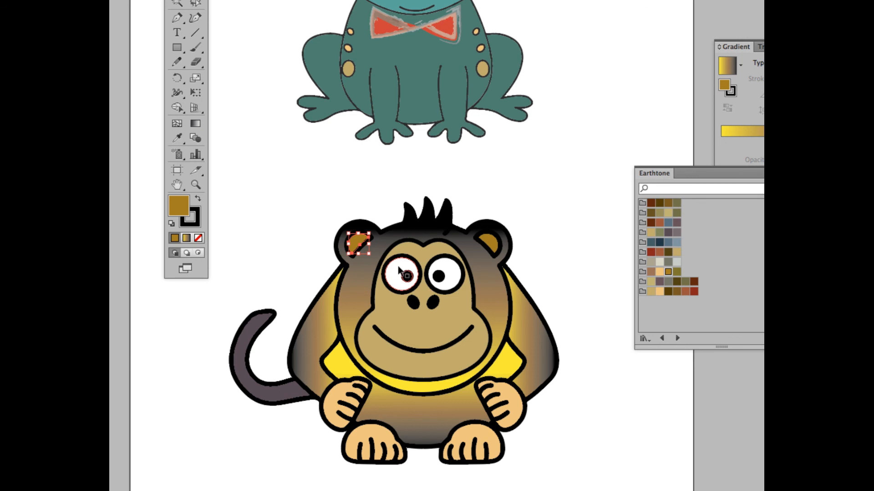
Step: Fill the white of the monkey's eye on the tail side with the Fading Sky gradient and make it radial
left_click(399, 271)
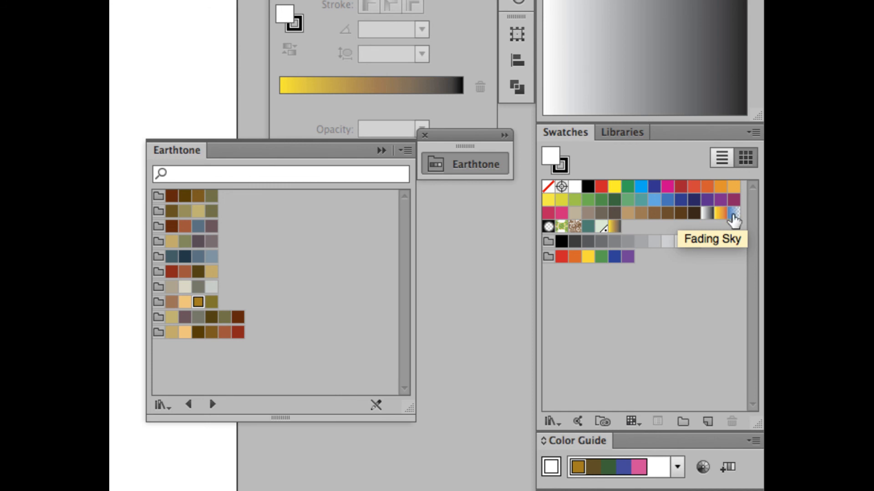
left_click(733, 213)
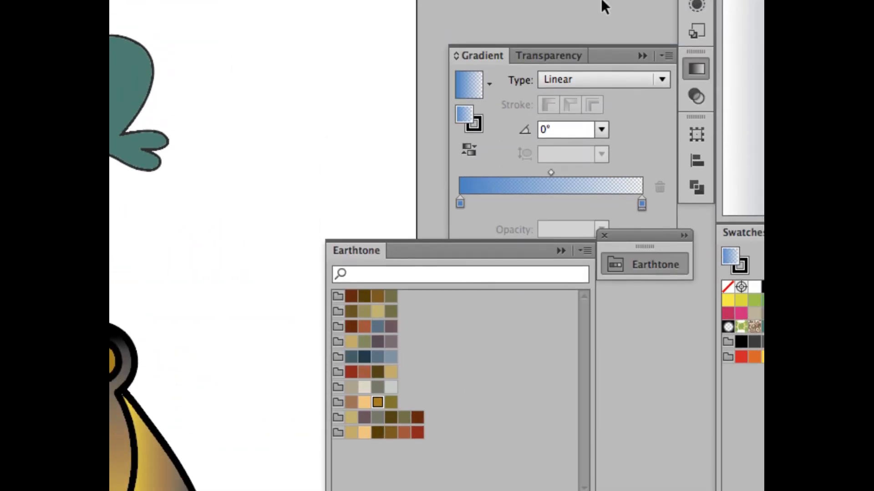
left_click(555, 80)
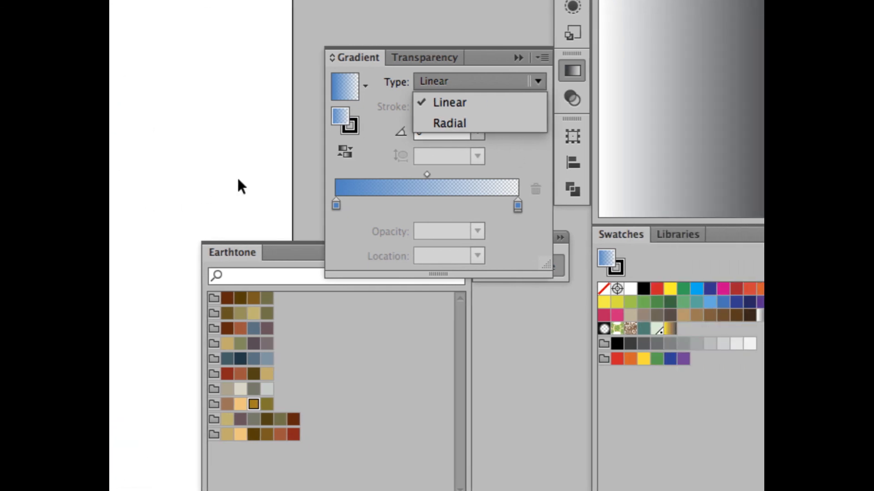
left_click(437, 123)
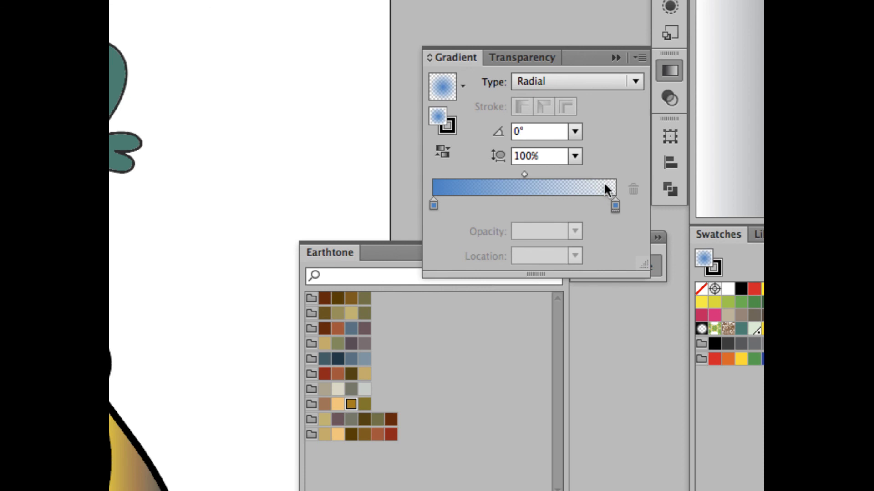
Step: Try 100% opacity on the eye gradient's outer color stop, set it to 50% instead, and color the stop red
double_click(615, 204)
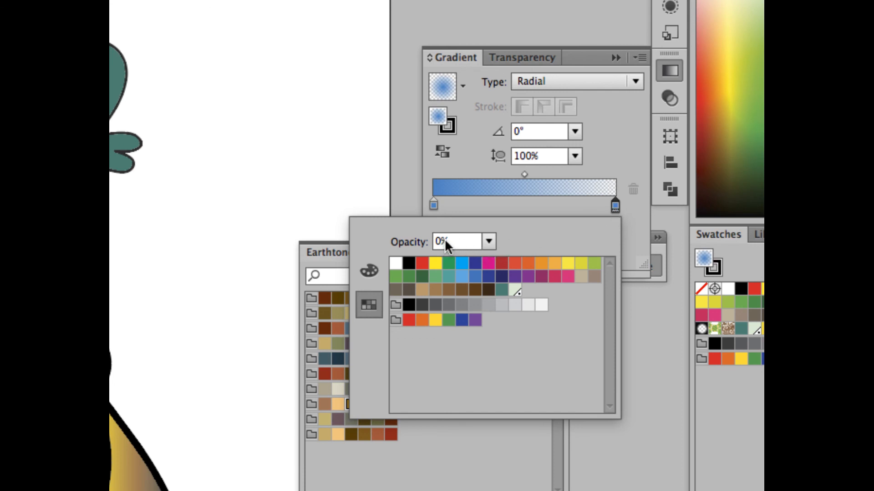
left_click(489, 241)
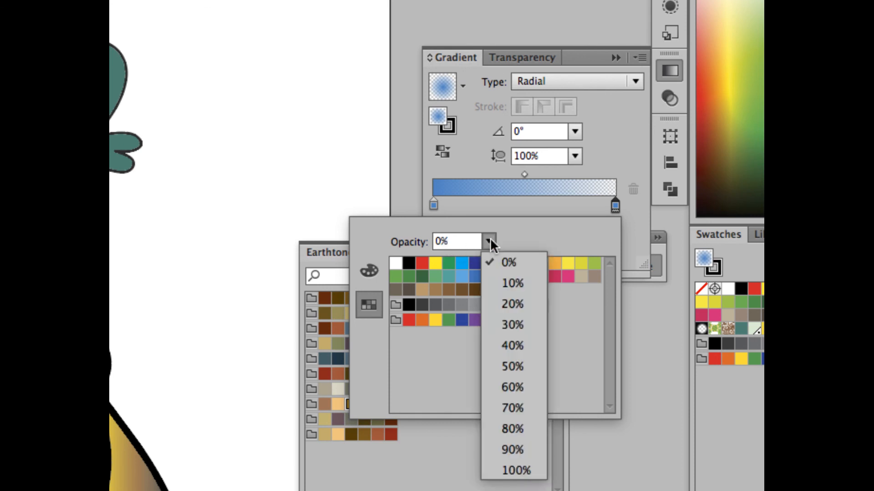
left_click(508, 471)
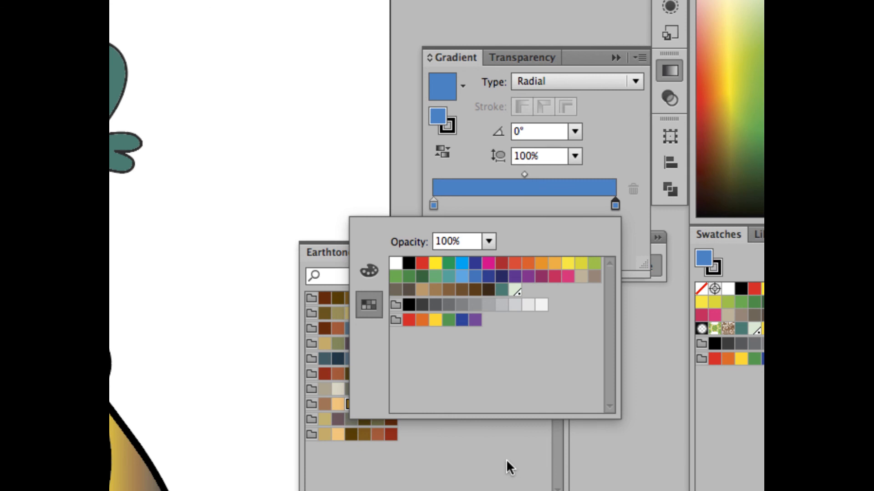
left_click(485, 242)
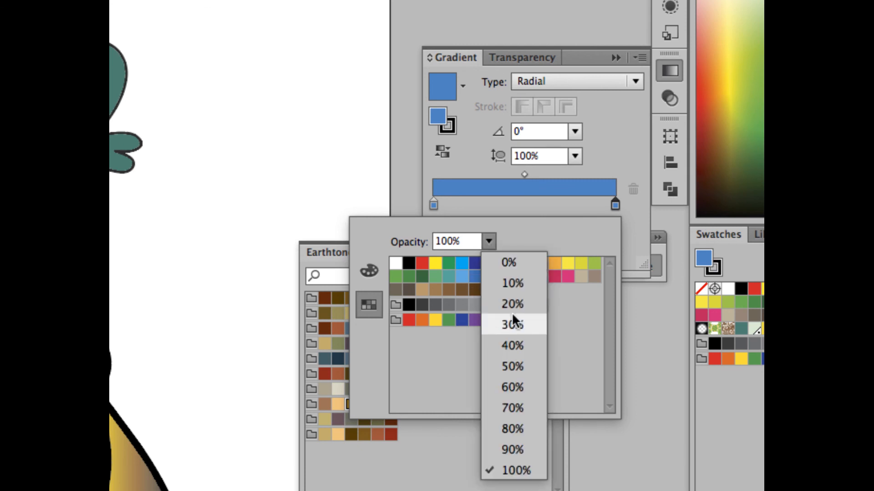
left_click(513, 367)
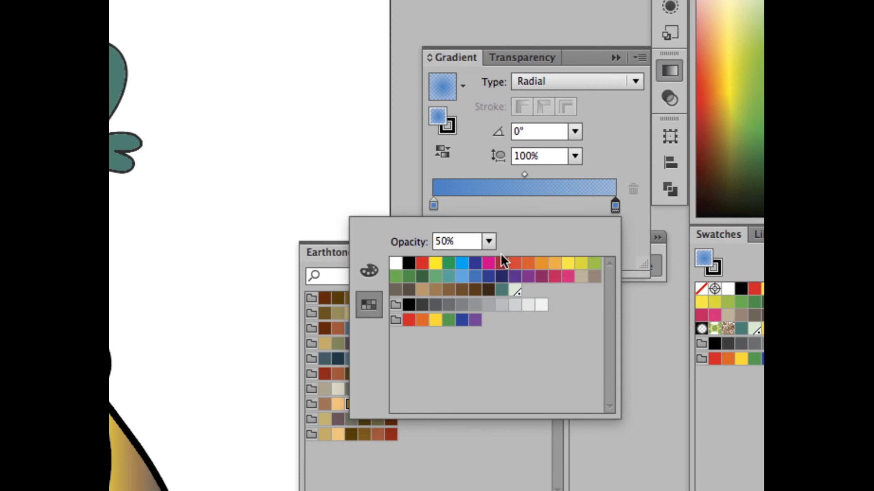
left_click(514, 264)
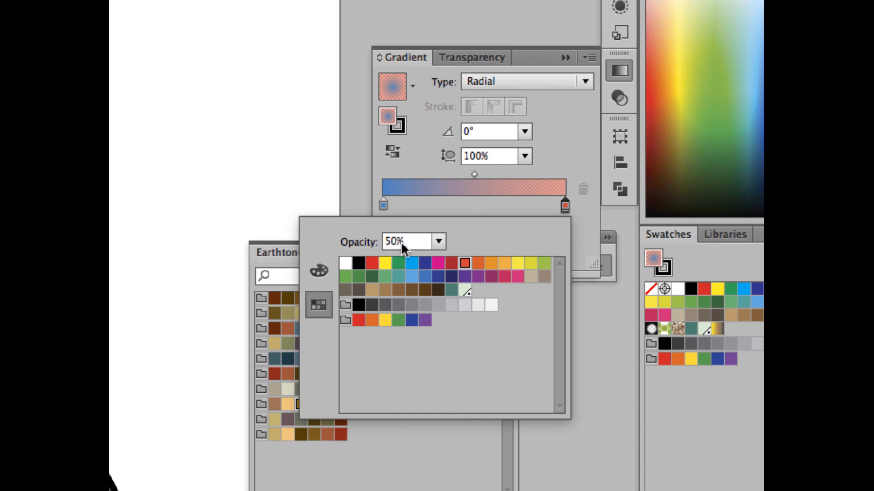
left_click(455, 209)
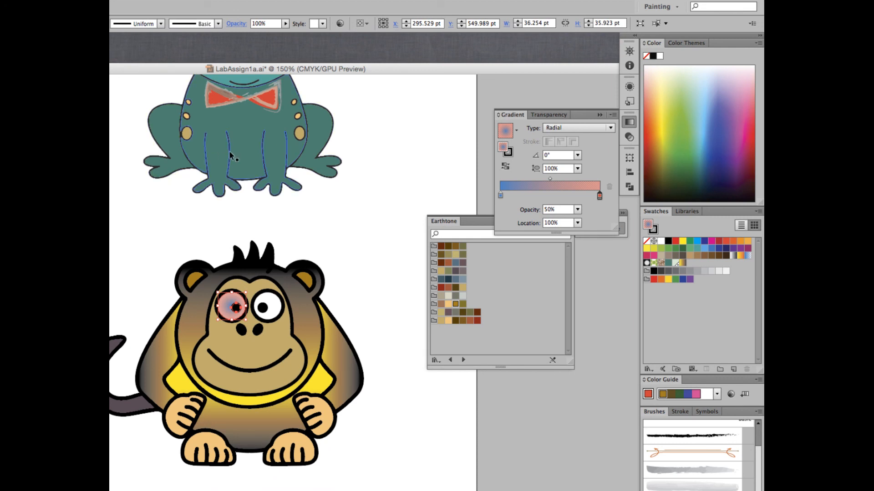
left_click(285, 25)
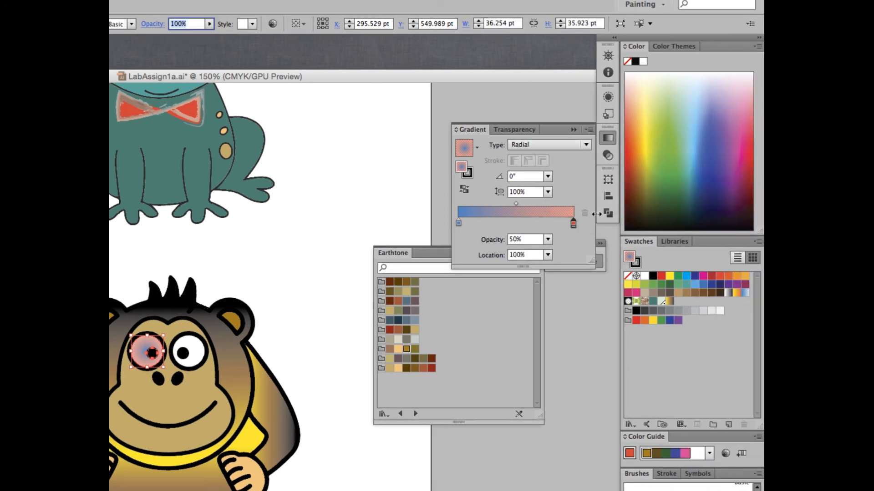
Step: Save the blue-to-red radial gradient as a swatch named "rabies eyes" and fill the white of the monkey's other eye with it
left_click(729, 425)
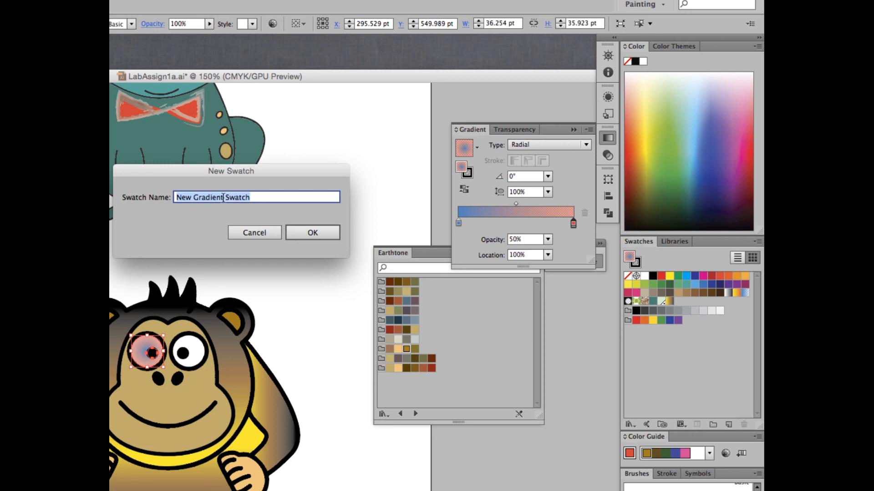
type("rabies e")
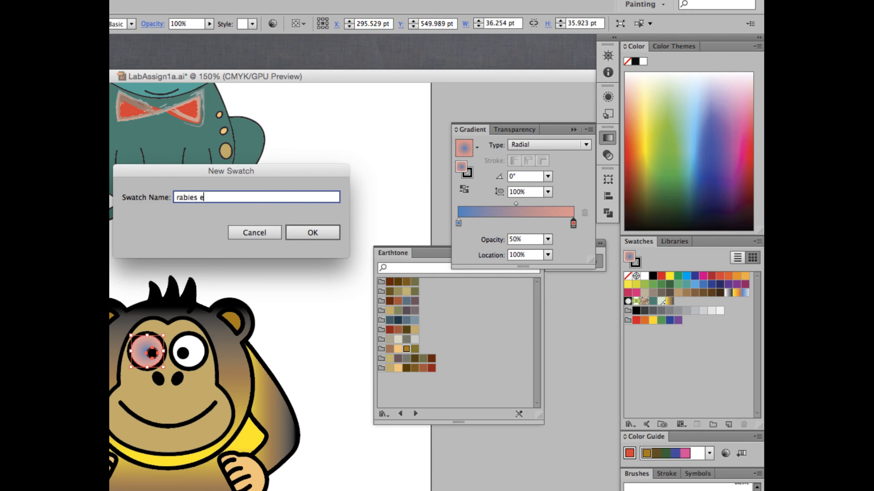
type("yes")
left_click(309, 233)
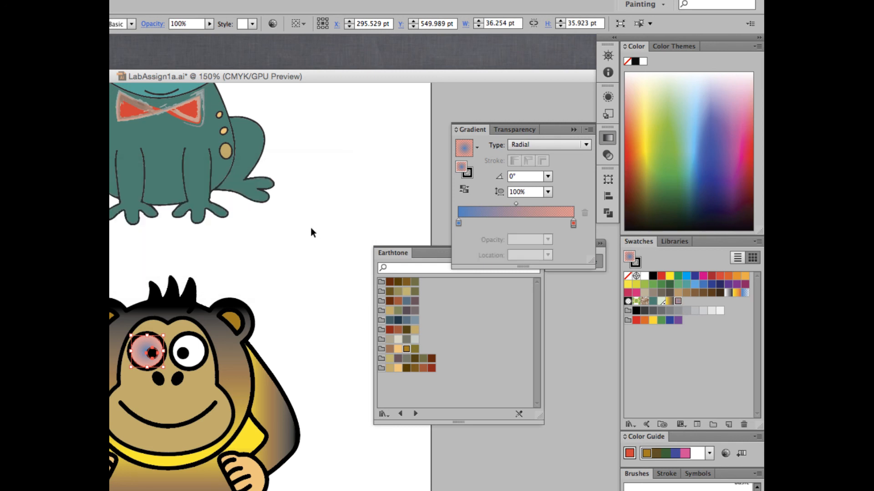
left_click(195, 364)
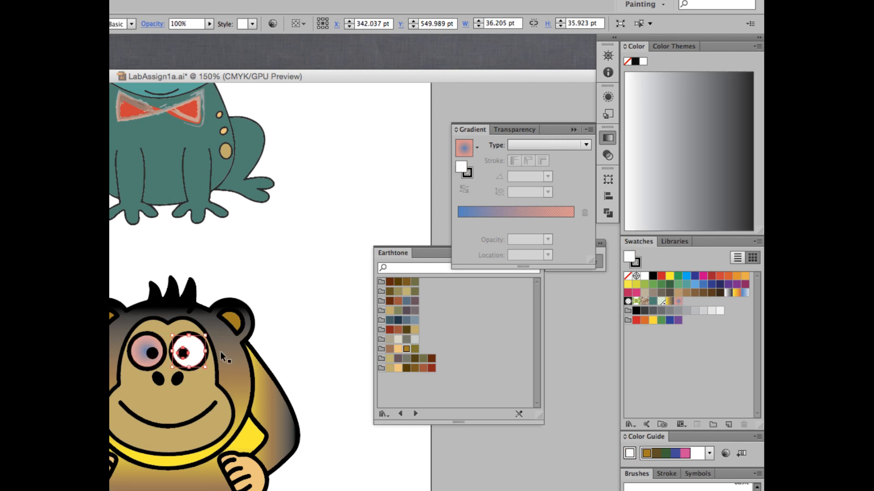
left_click(678, 302)
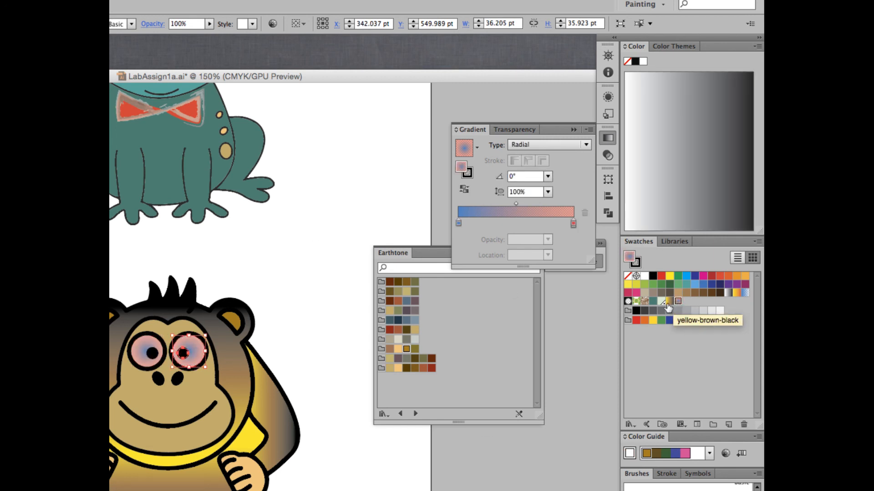